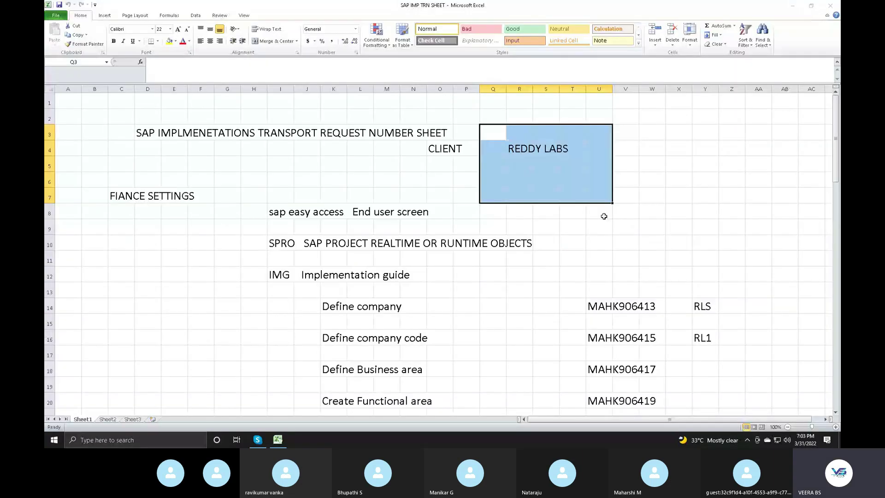
Examine the transport request number sheet and check who is in the Skype call
click(603, 216)
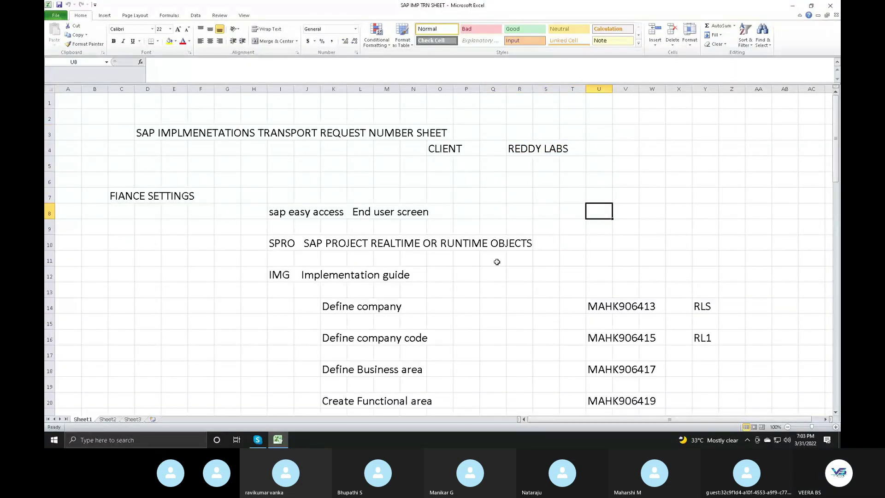
scroll(496, 261, down, 4)
scroll(497, 261, down, 7)
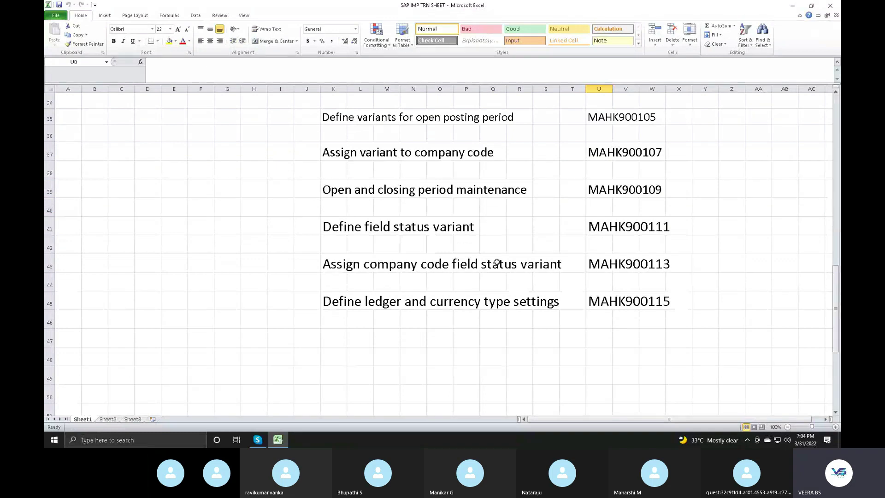
scroll(539, 330, up, 11)
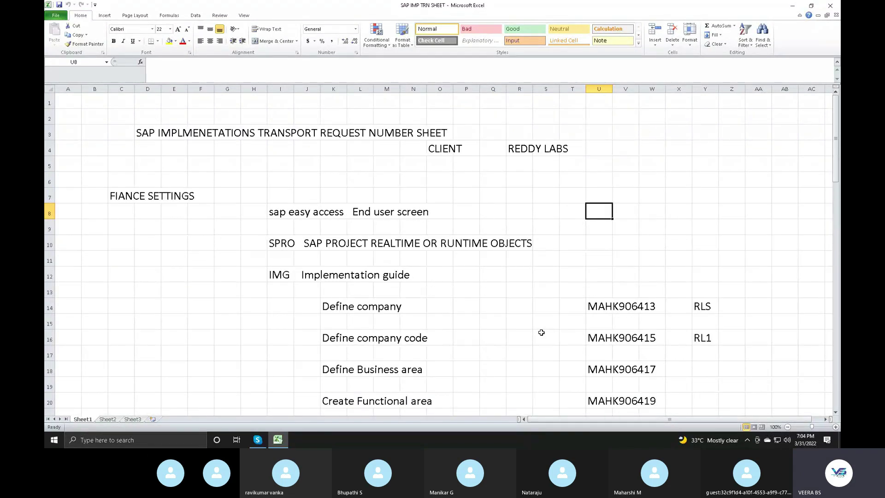
scroll(541, 332, down, 2)
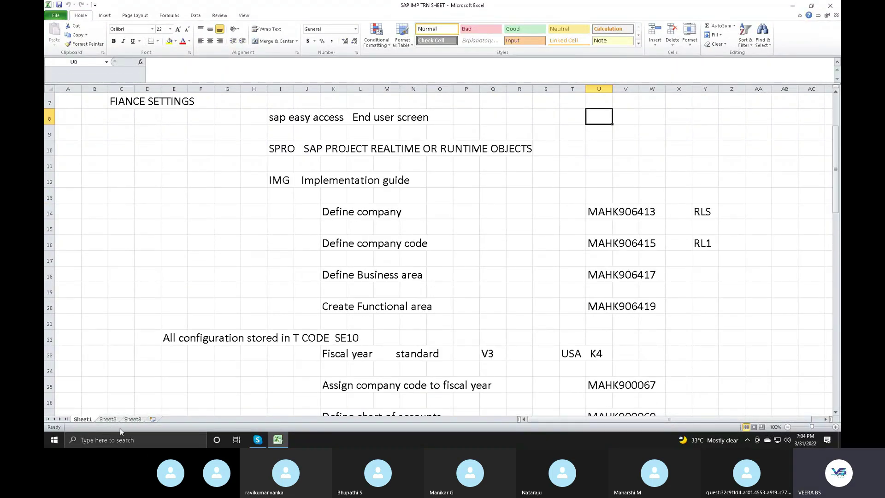
click(257, 439)
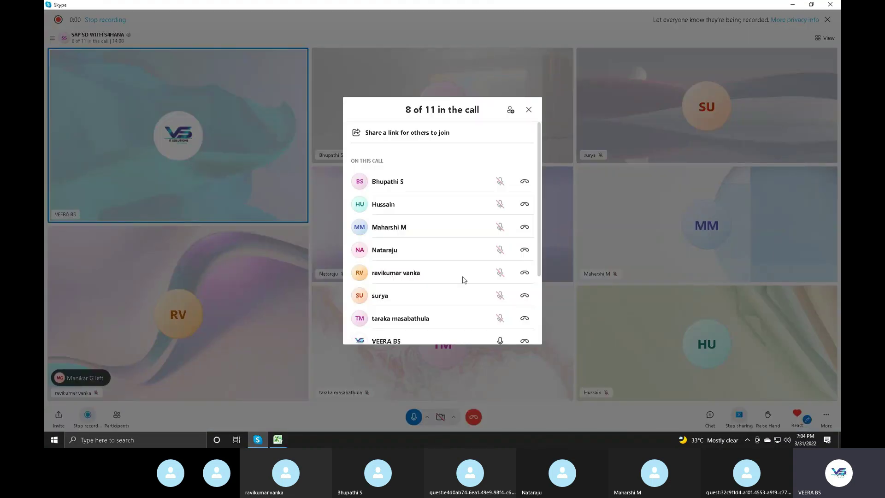
click(277, 440)
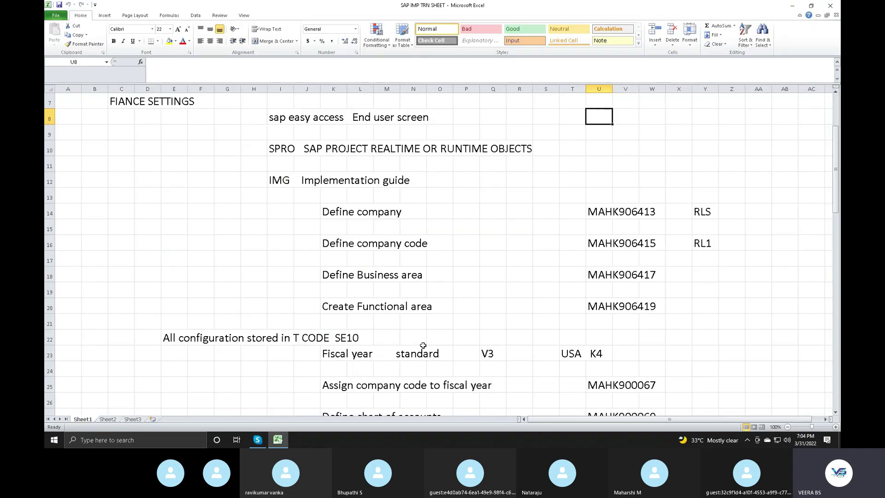
scroll(645, 230, down, 3)
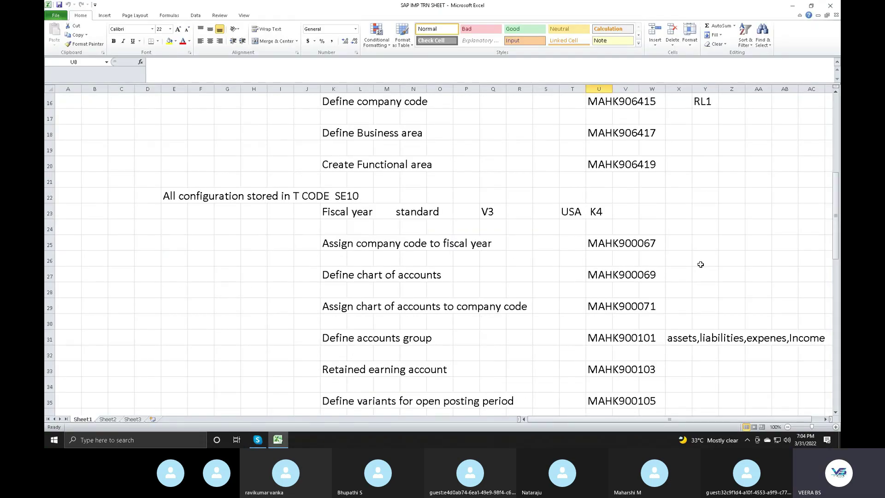
scroll(701, 264, up, 4)
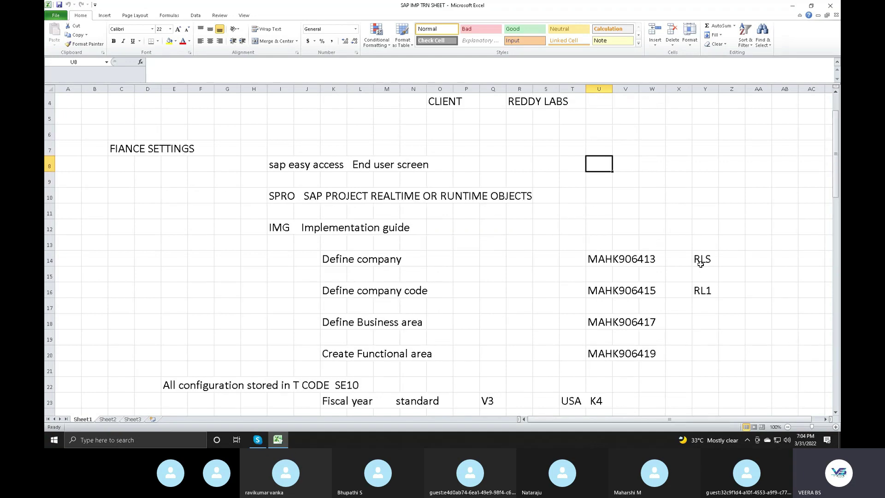
click(258, 440)
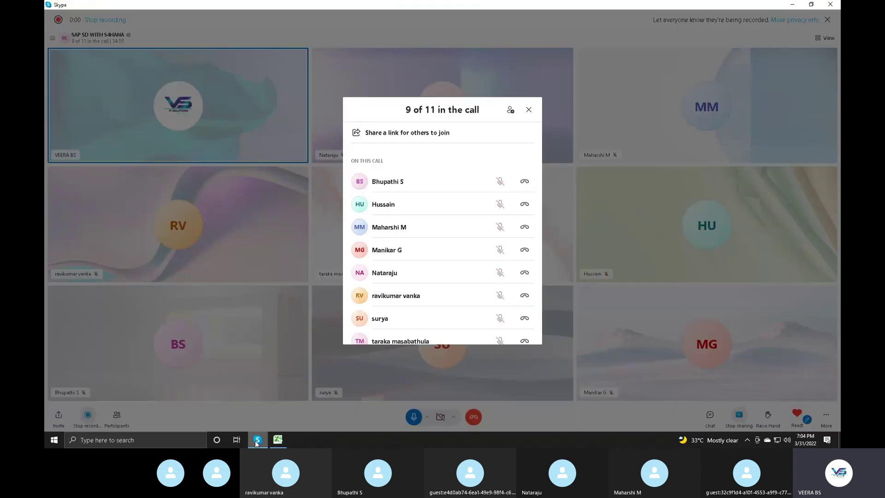
click(257, 443)
Review the finance configuration entries block by block, from the company definitions down to the ledger and currency type settings
click(323, 248)
drag(323, 248, 745, 356)
scroll(714, 347, down, 3)
click(303, 336)
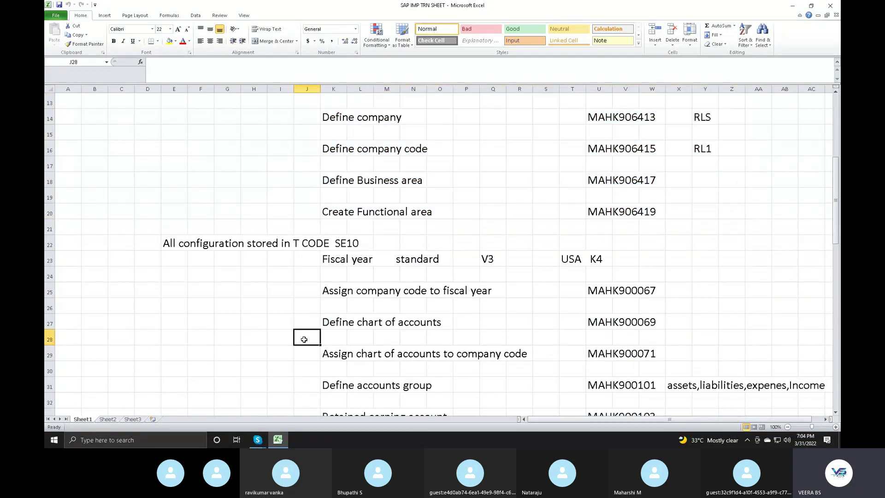
drag(319, 255, 830, 397)
scroll(668, 401, down, 3)
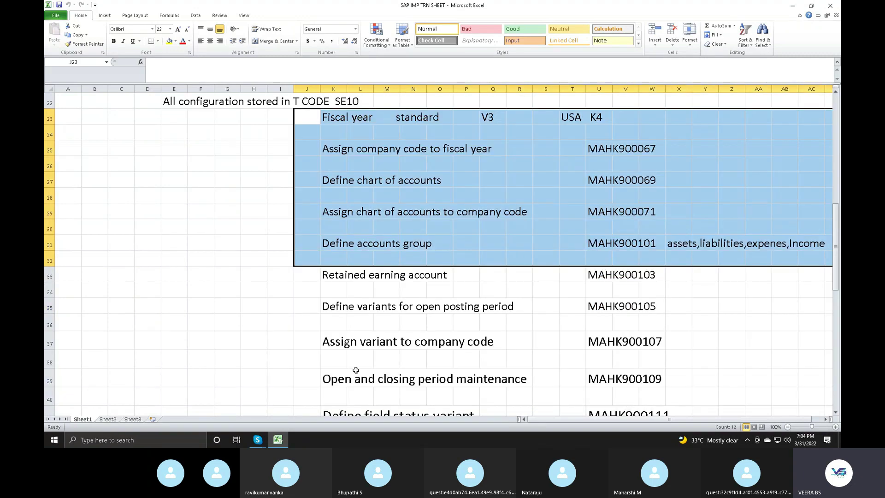
scroll(323, 359, down, 2)
click(290, 352)
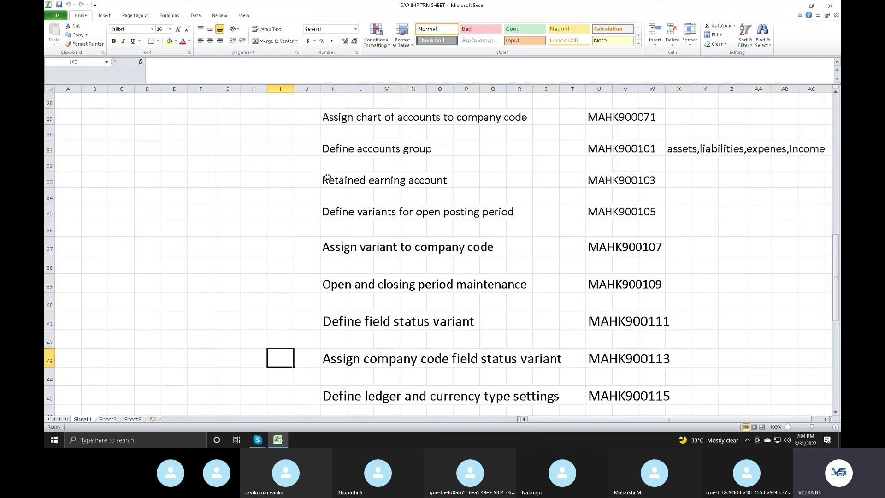
drag(324, 194, 726, 302)
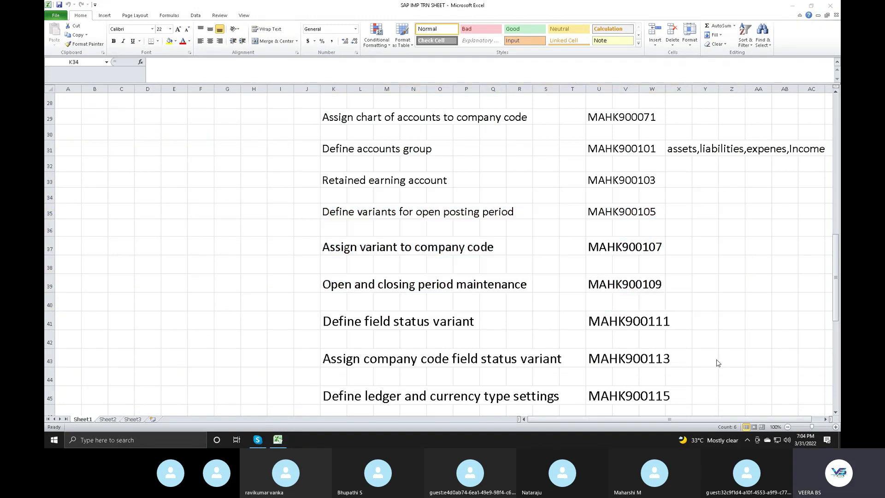
scroll(716, 362, down, 3)
click(694, 367)
drag(737, 267, 263, 120)
click(316, 304)
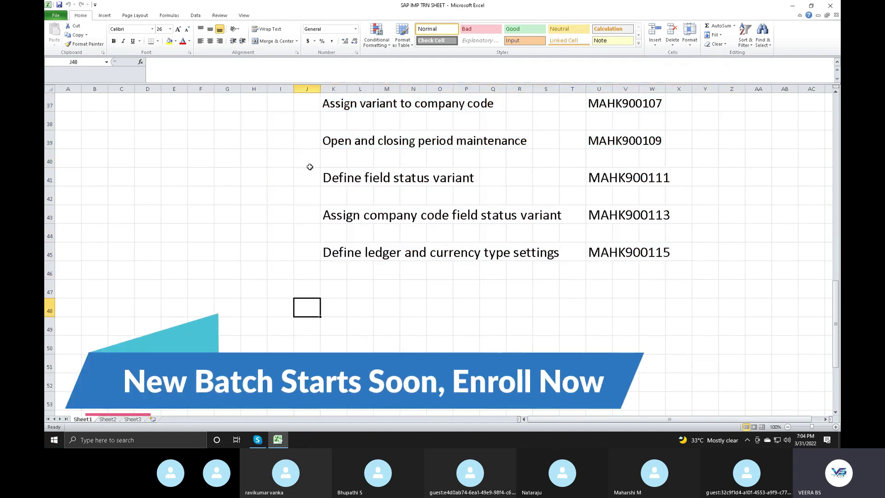
drag(731, 291, 292, 104)
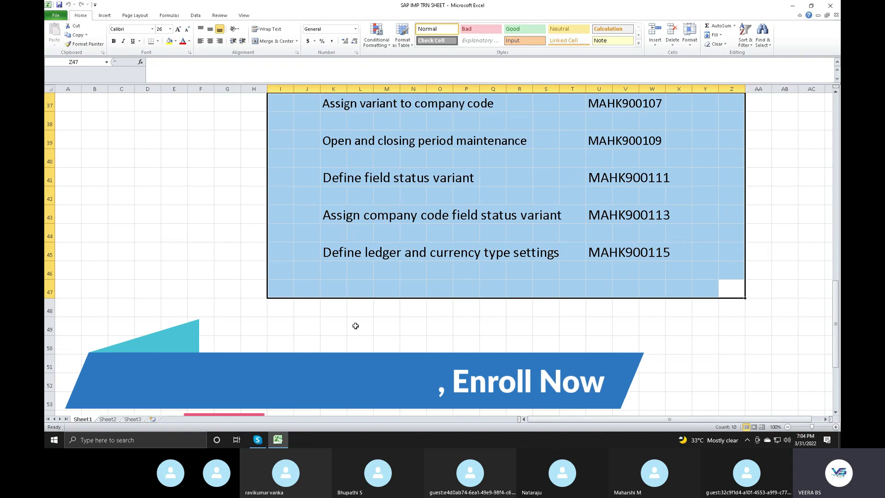
click(356, 326)
scroll(355, 326, up, 12)
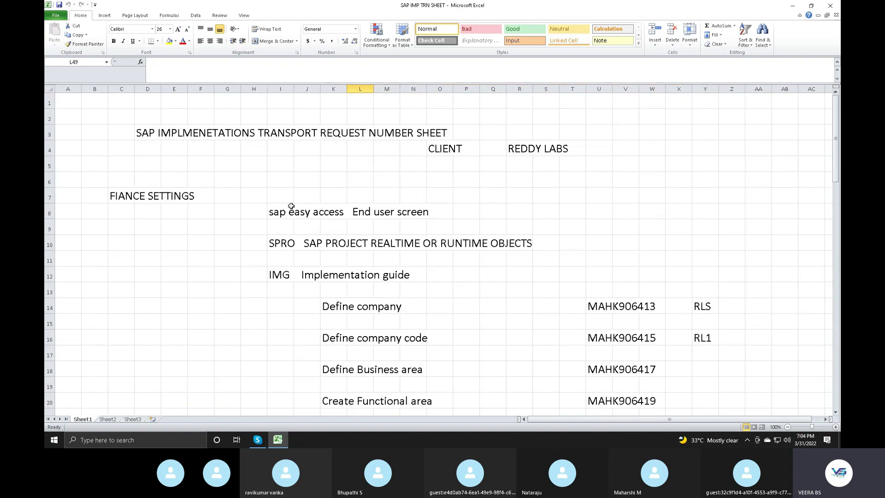
Go through the whole list of finance settings and transport request numbers again, down to the empty rows below it
scroll(459, 343, down, 2)
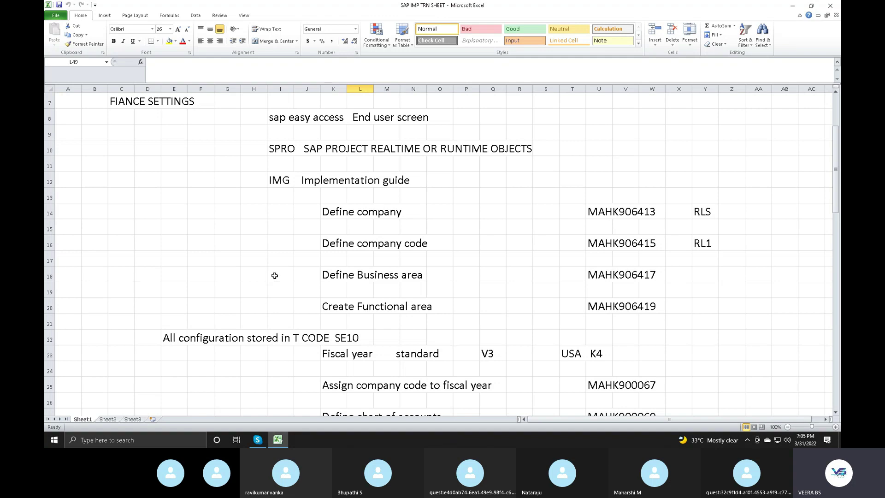
click(254, 260)
drag(175, 118, 739, 444)
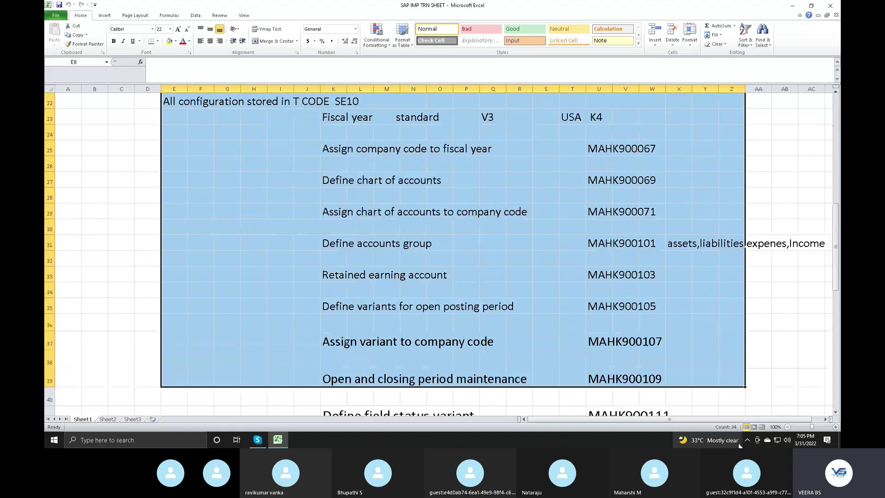
click(738, 442)
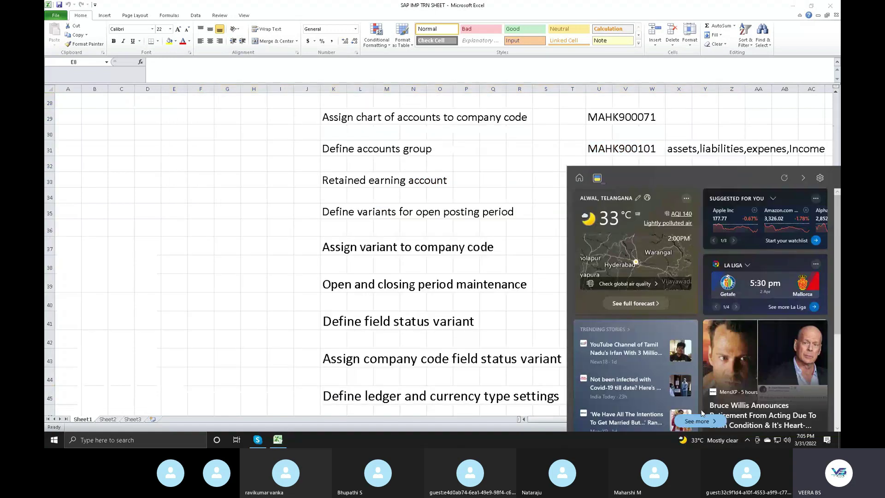
click(543, 183)
click(541, 315)
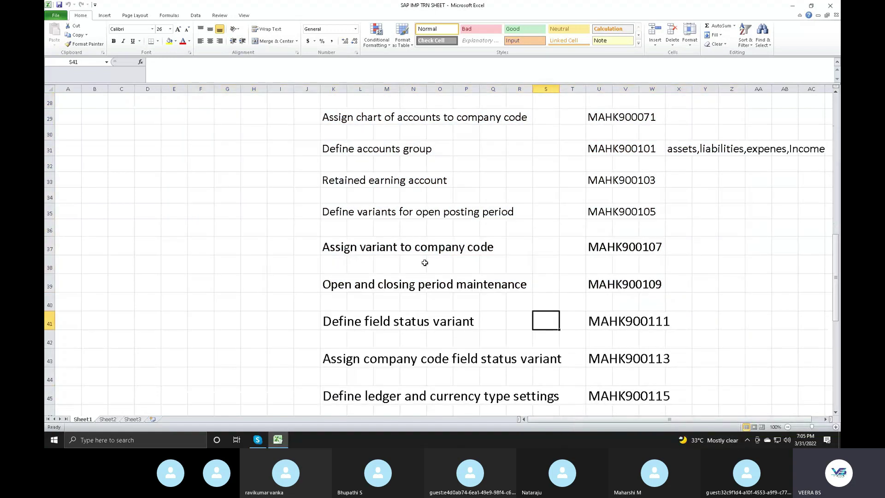
scroll(424, 262, up, 4)
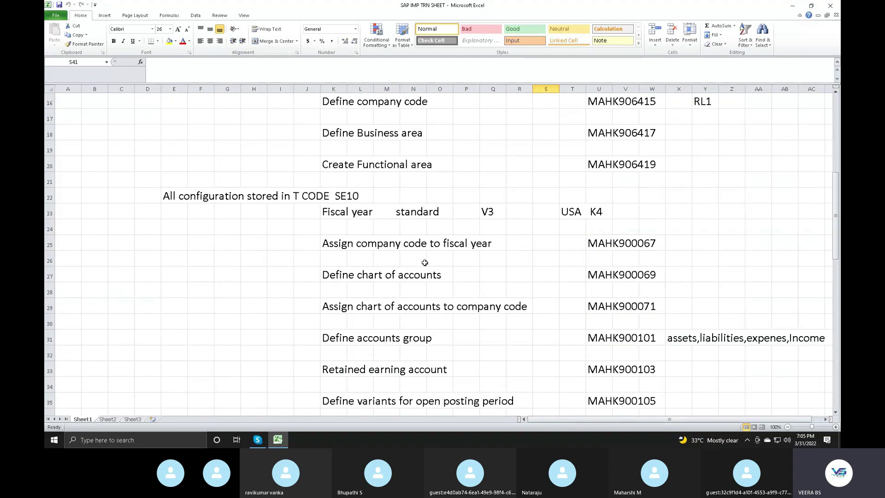
scroll(425, 263, up, 4)
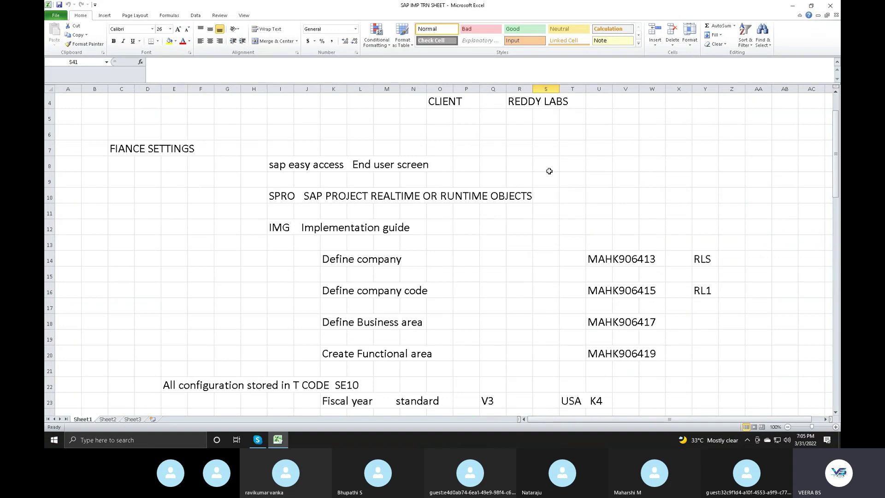
scroll(535, 191, down, 3)
scroll(528, 203, down, 2)
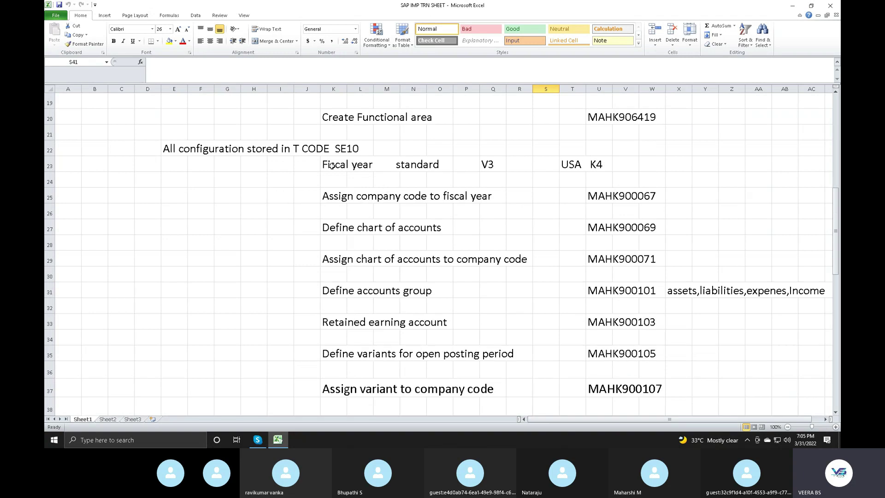
scroll(556, 299, down, 2)
scroll(557, 299, down, 4)
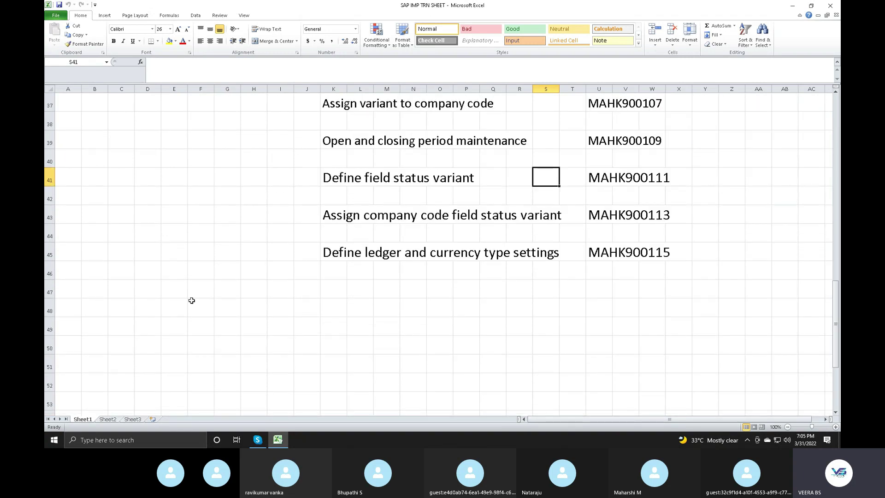
double_click(118, 283)
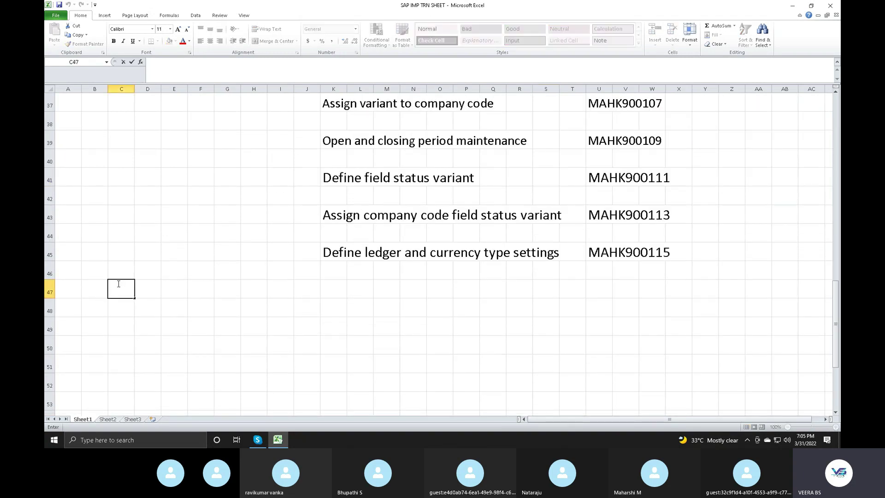
text(USER)
key(BackSpace)
key(BackSpace)
key(BackSpace)
key(BackSpace)
Set the font size of cells A45:AB60 to 28
scroll(276, 360, down, 2)
drag(794, 411, 65, 139)
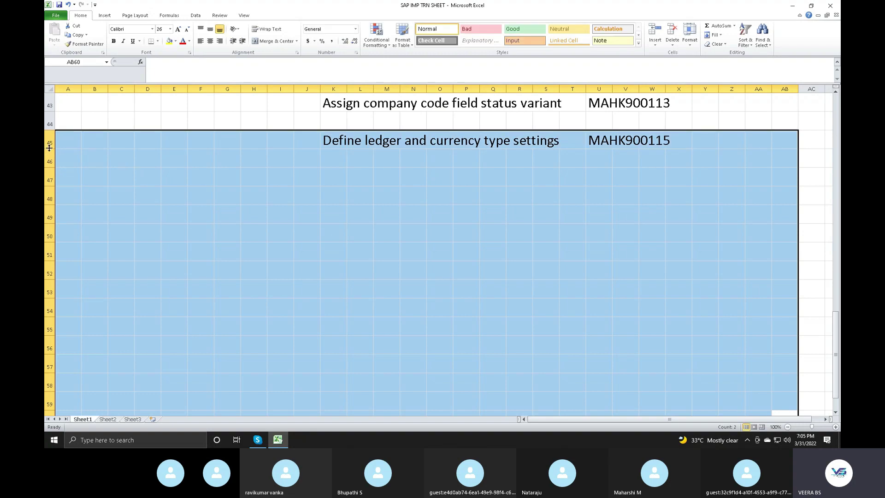
click(170, 29)
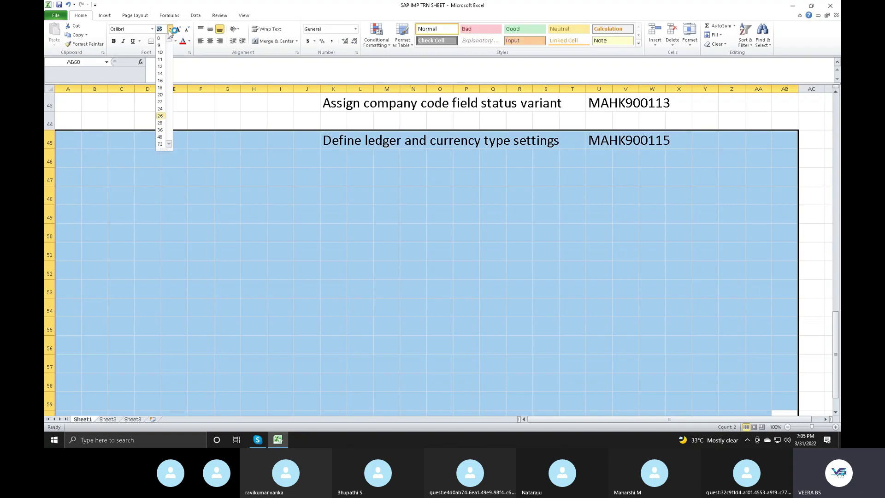
click(159, 122)
click(218, 337)
scroll(219, 336, up, 3)
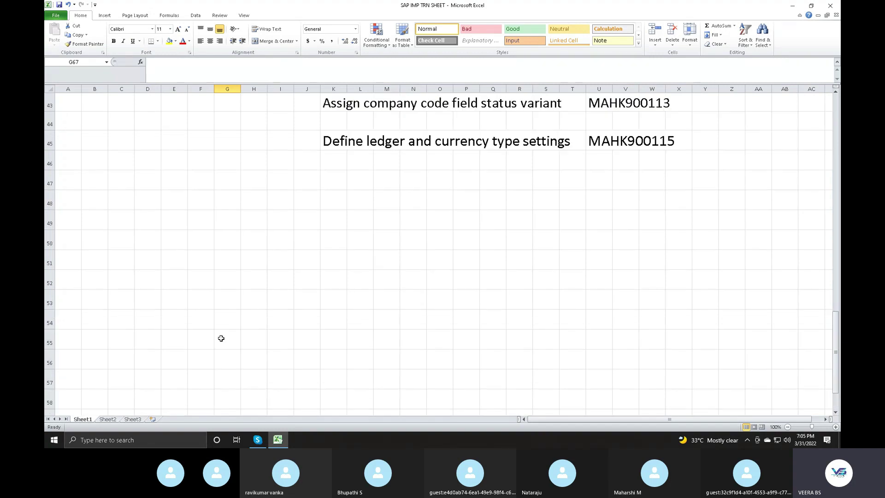
Enter the heading "USER LEVEL SCREEN MASTER DATA CREATION" in cell D48
click(141, 196)
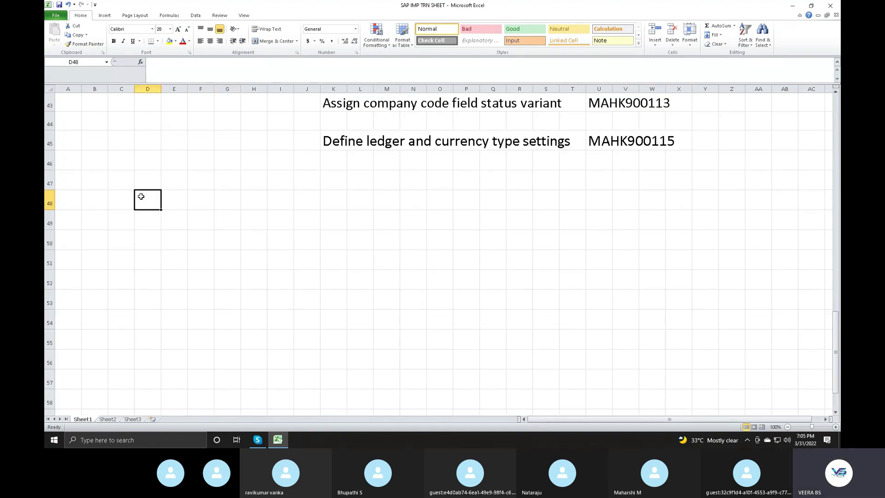
text(USER L)
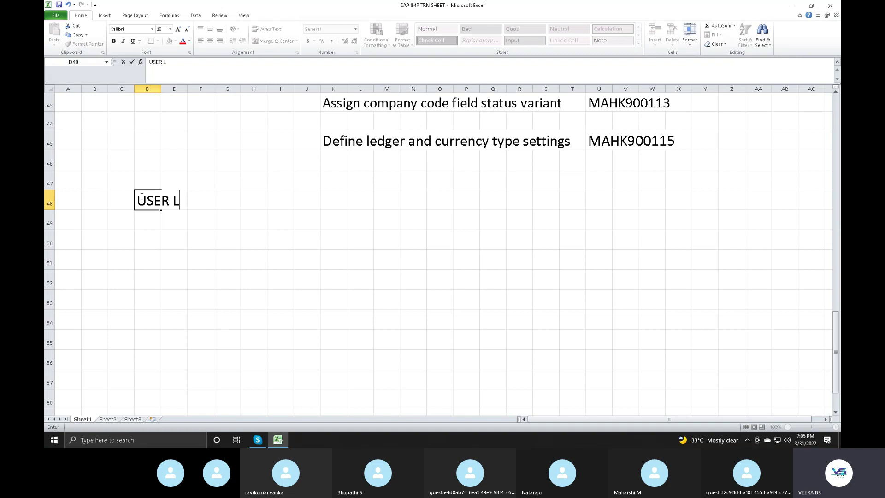
text(EVEL SCREEN M,A)
key(BackSpace)
key(BackSpace)
text(ASTER DATA)
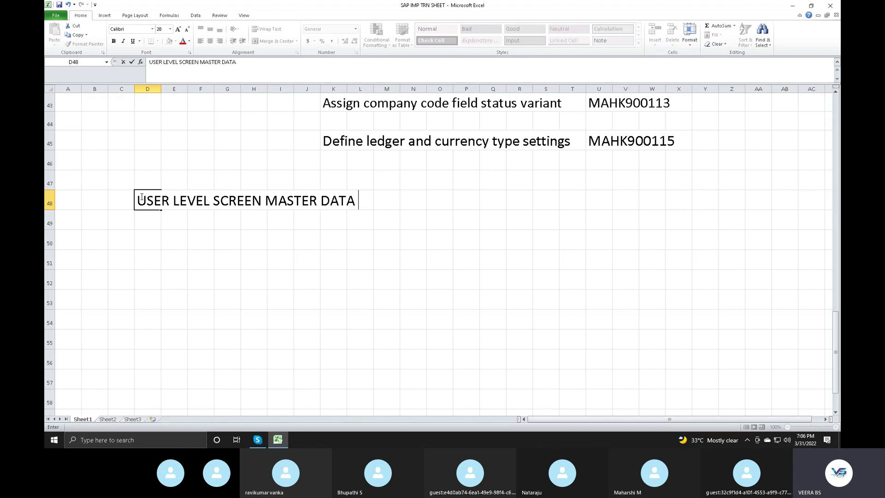
text(CREATION)
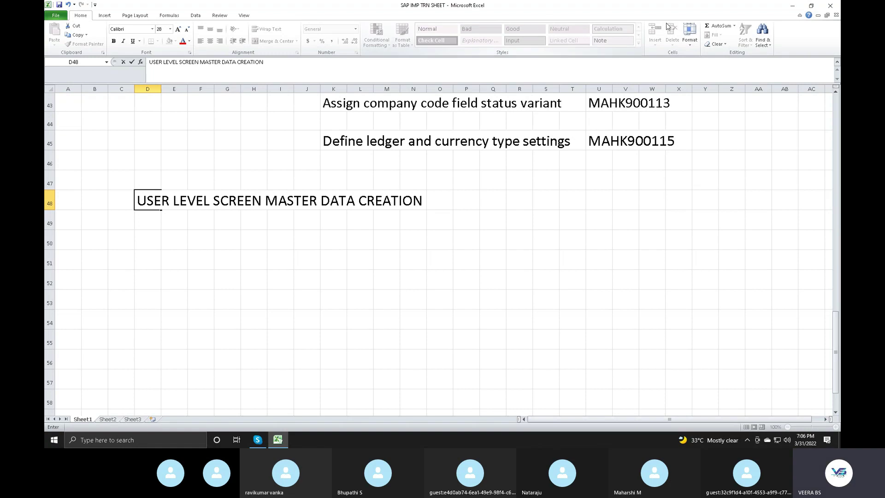
Minimize the worksheet, open the HANA2021-Training connection, and try to log on to client 400 with the user name and account password
click(792, 6)
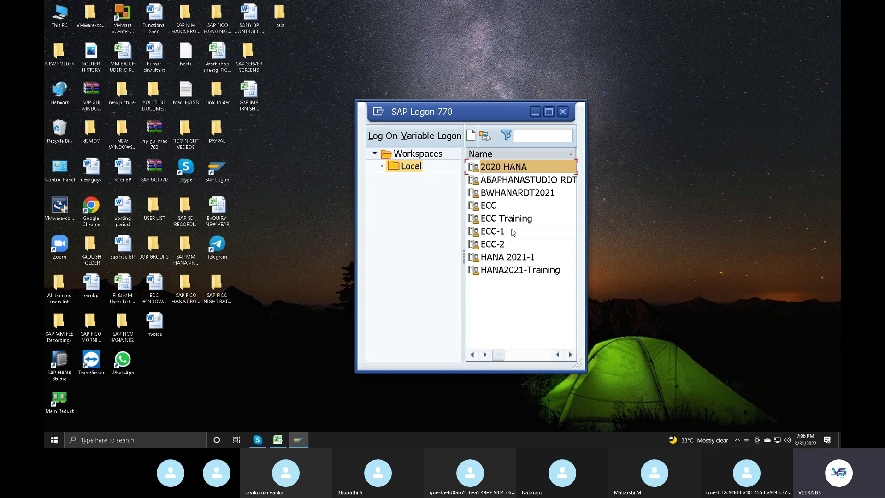
double_click(499, 272)
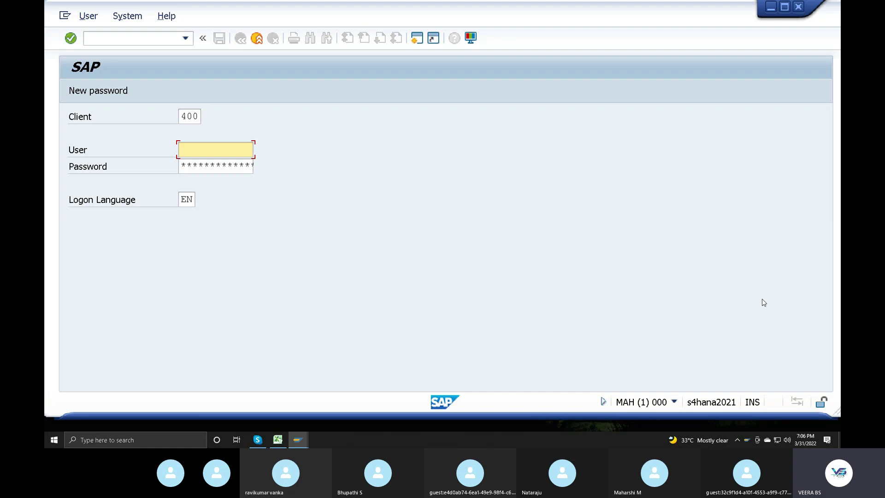
click(218, 150)
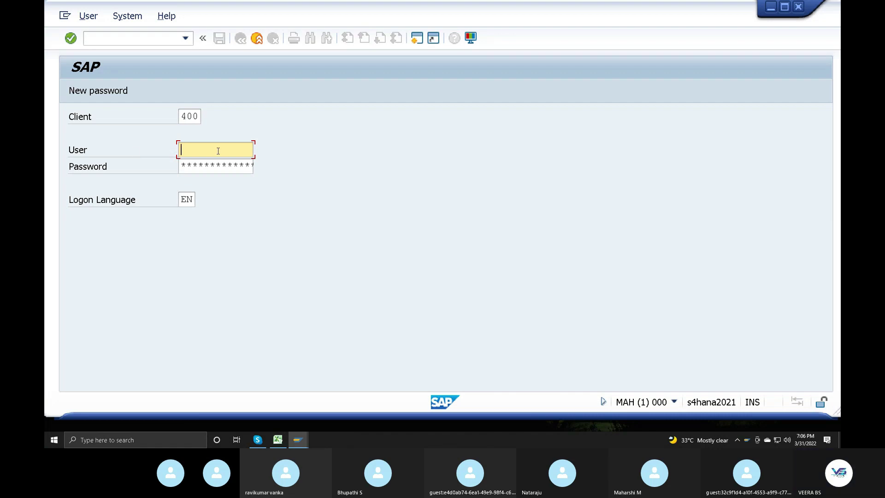
text(BEST)
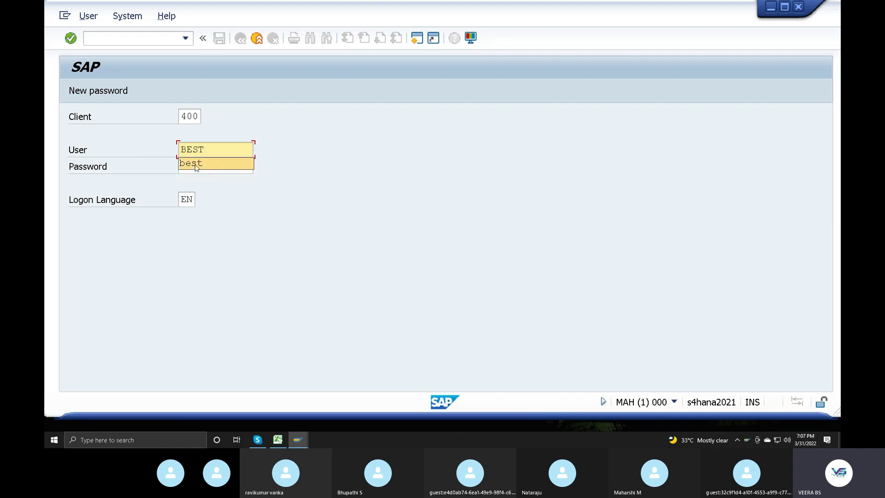
click(195, 166)
text(******)
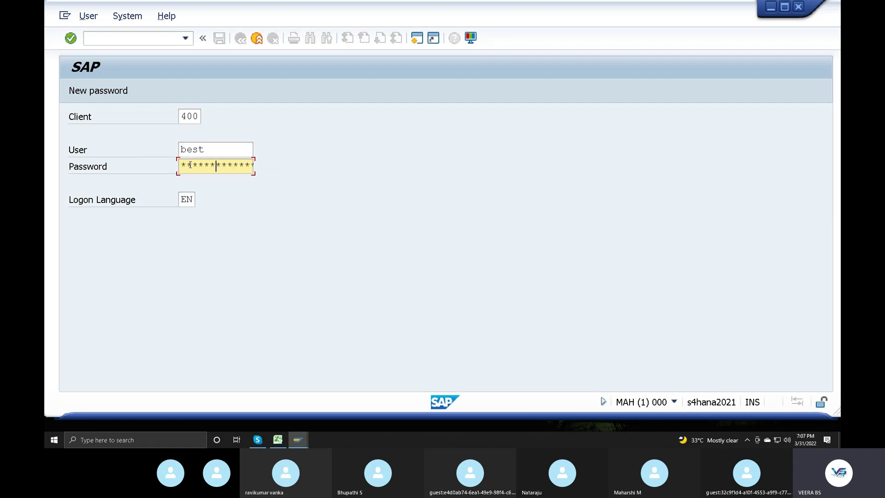
text(****)
key(Return)
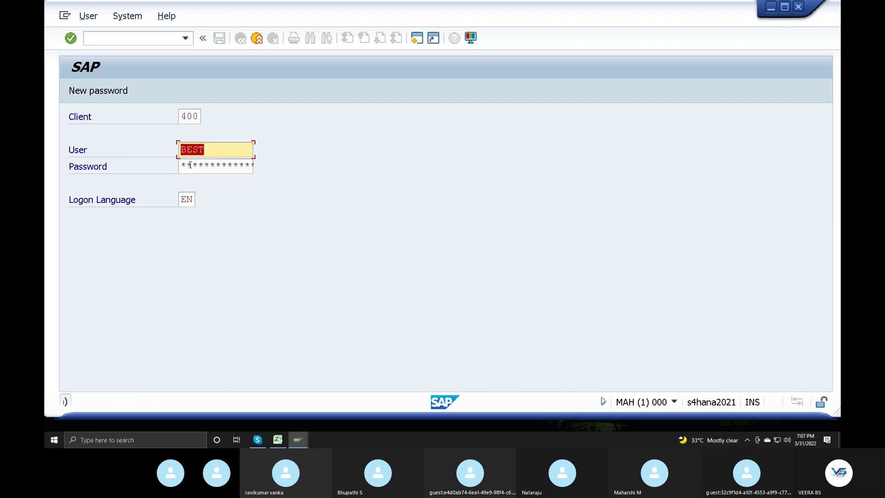
Re-enter the account password to log on to client 400 and acknowledge the information dialog
click(182, 170)
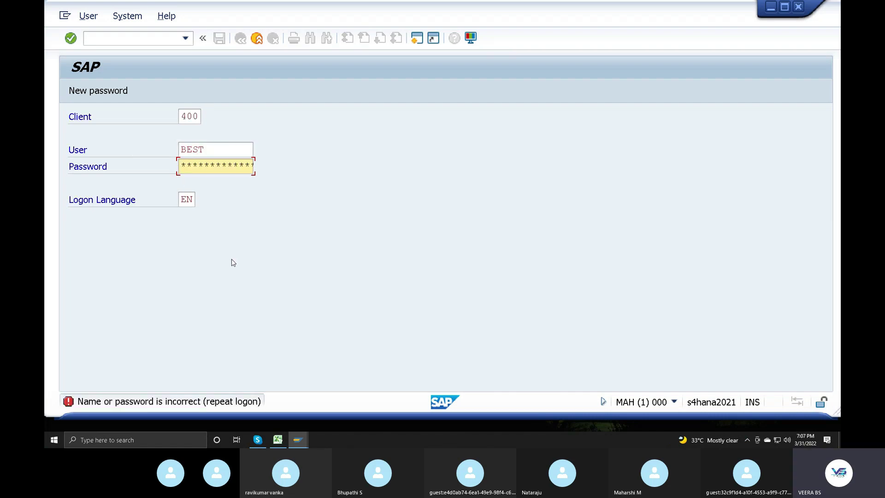
key(Right)
key(Right)
key(Right)
key(Right)
key(Right)
key(Right)
key(Right)
key(Right)
key(Right)
key(Return)
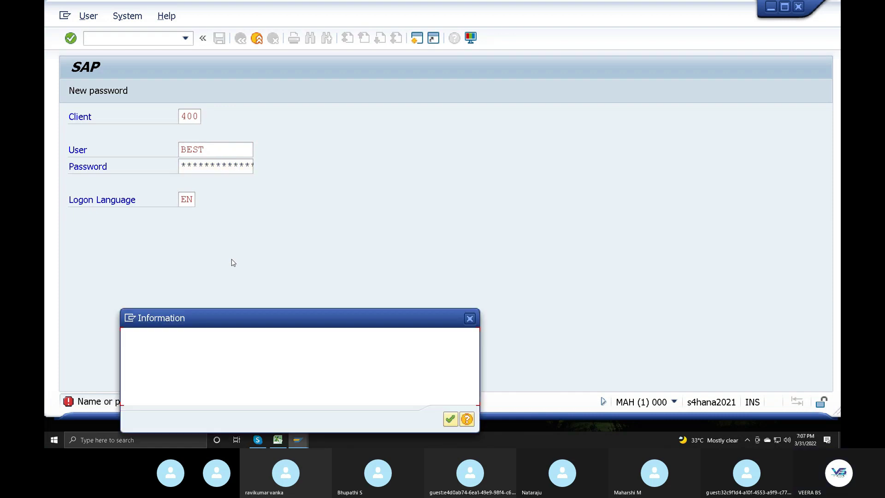
click(450, 419)
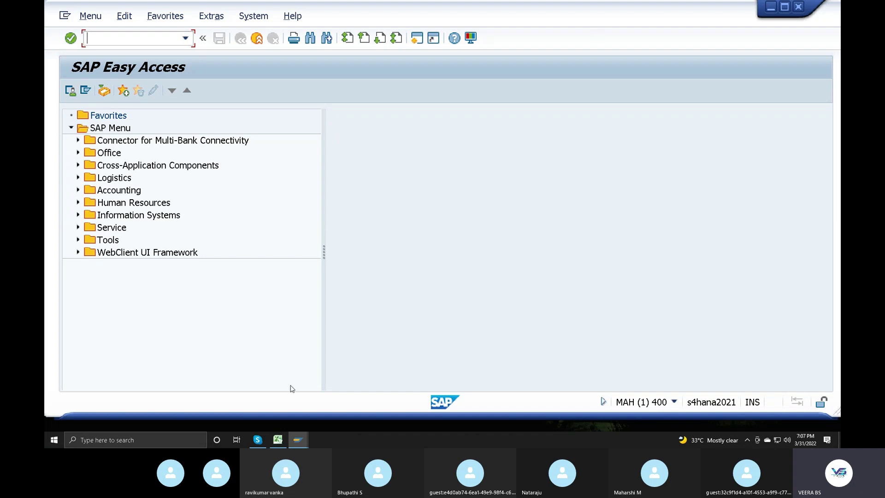
Switch to the Excel configuration sheet, review the entries from Define Business area to Define variants for open posting period, and return to SAP
click(278, 443)
scroll(229, 217, up, 6)
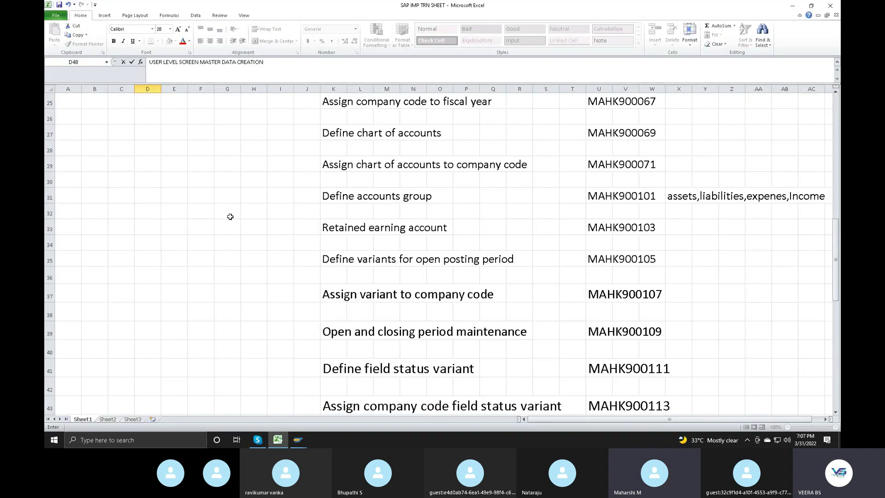
drag(170, 114, 707, 407)
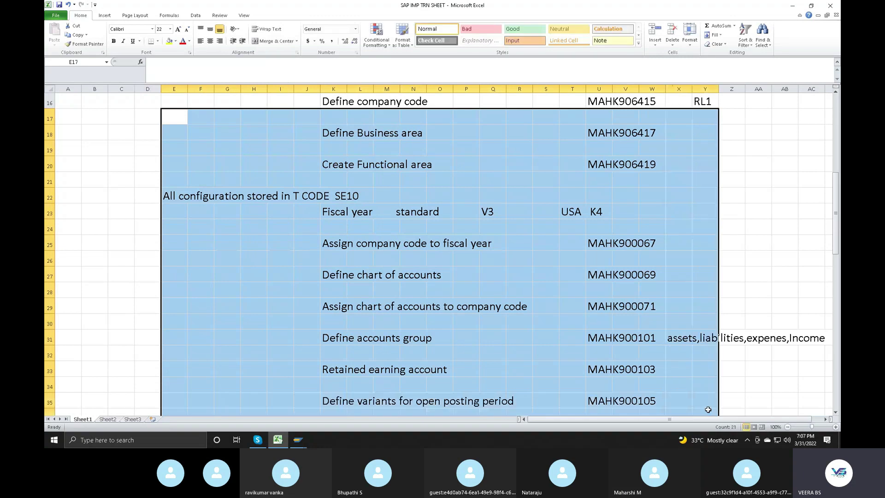
click(298, 440)
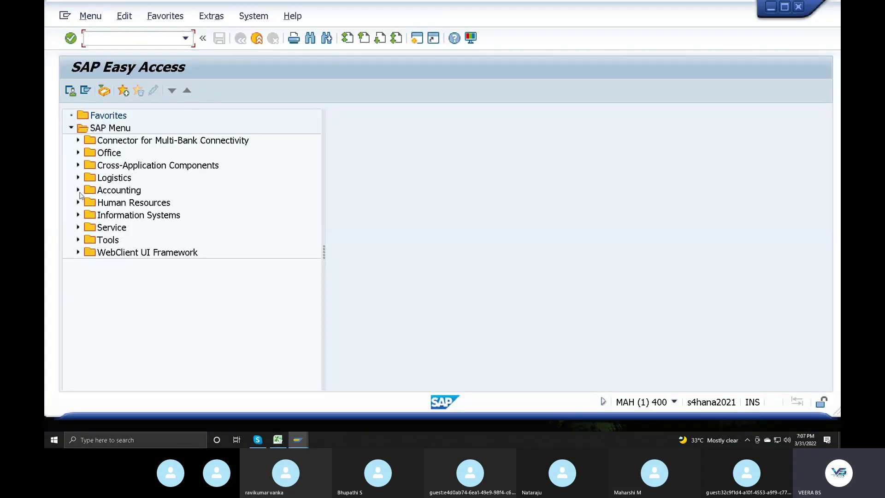
Expand Accounting, Financial Accounting, General Ledger, Master Records, G/L Accounts and Individual Processing, and select Centrally
click(78, 191)
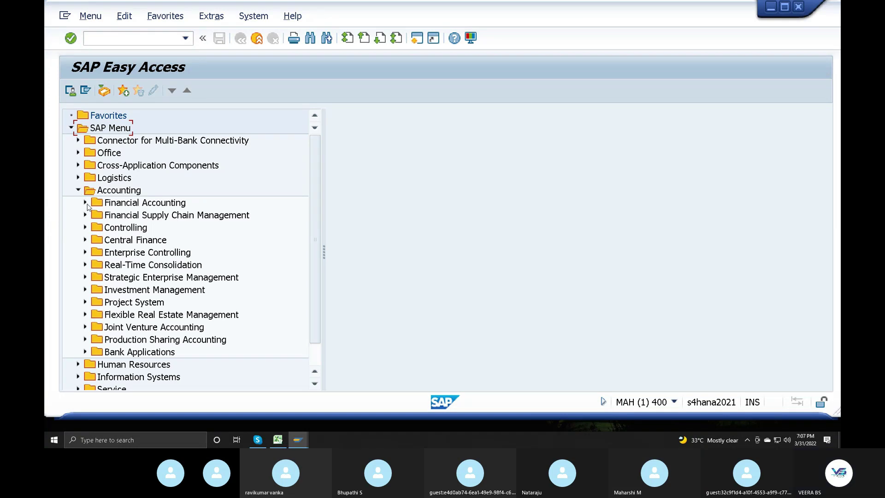
click(85, 202)
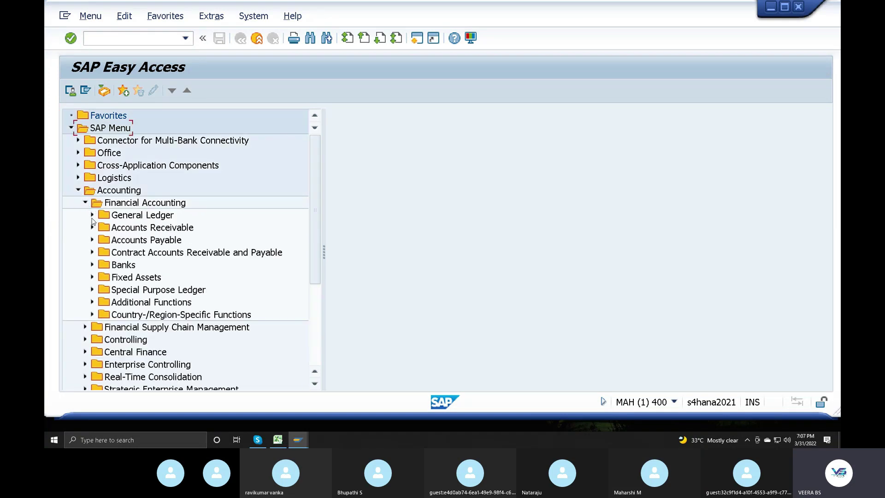
click(92, 216)
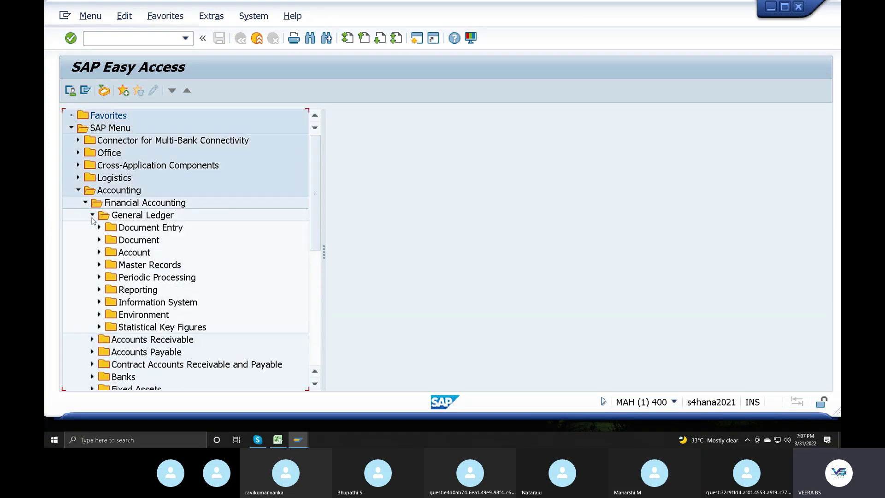
click(99, 265)
click(106, 277)
click(113, 290)
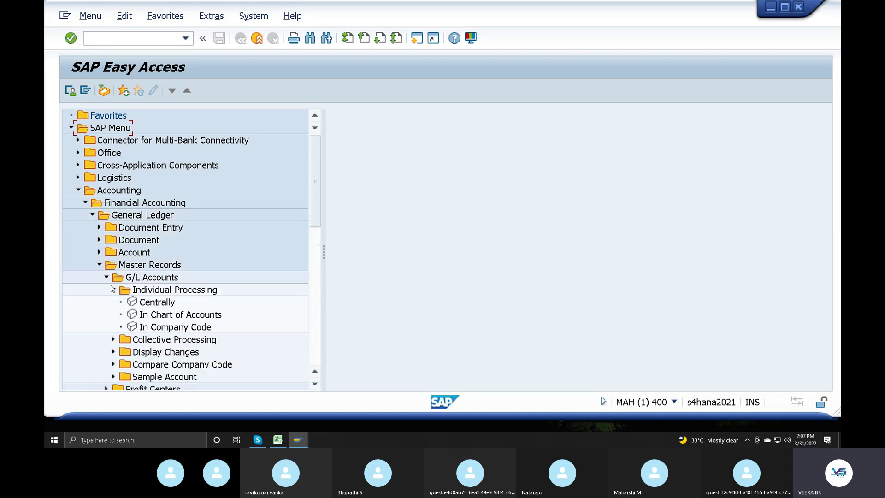
click(144, 302)
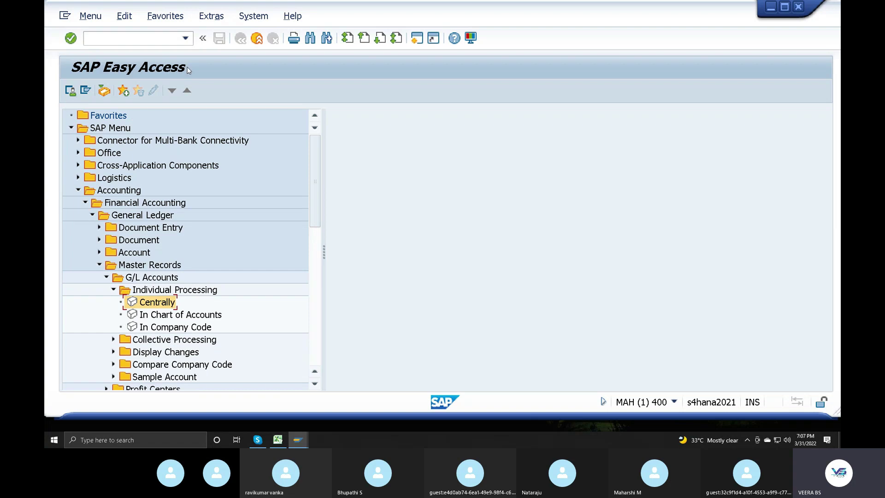
Turn on Display Technical Names in the SAP Easy Access settings
click(208, 17)
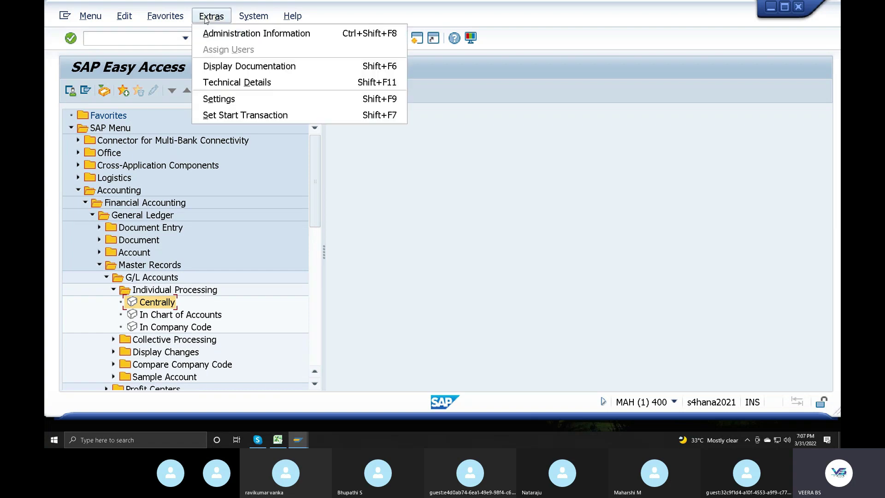
click(220, 99)
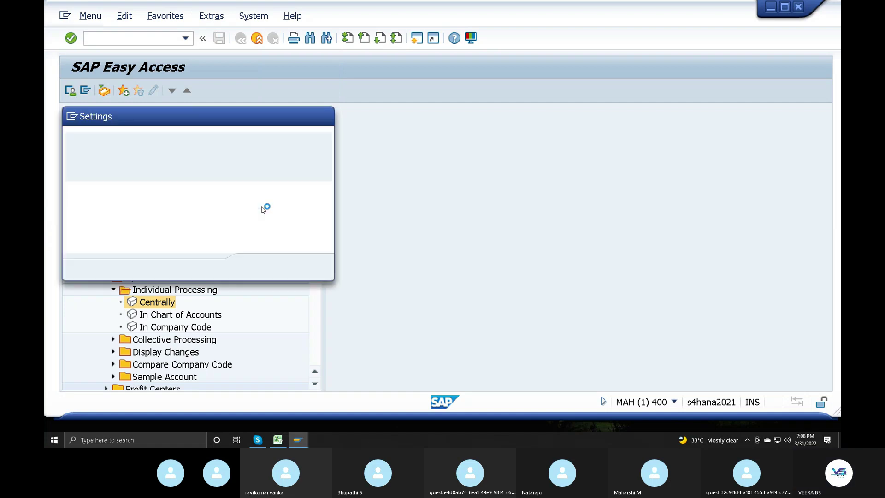
click(84, 241)
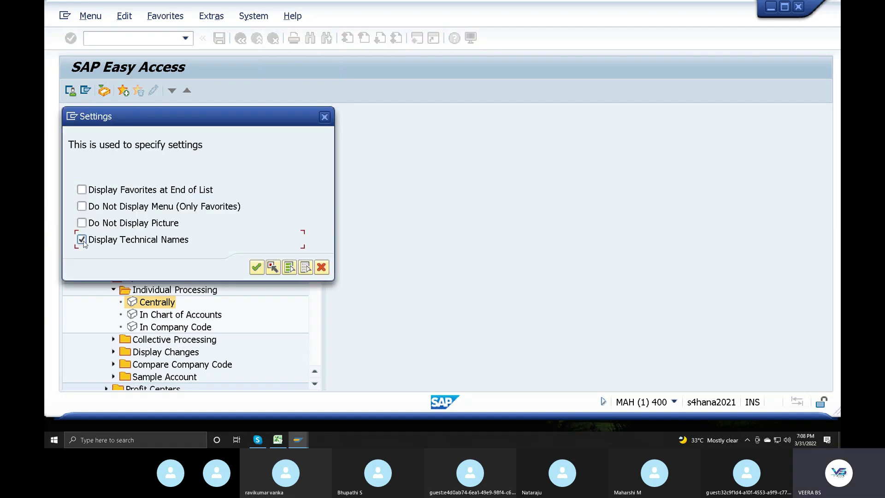
click(256, 267)
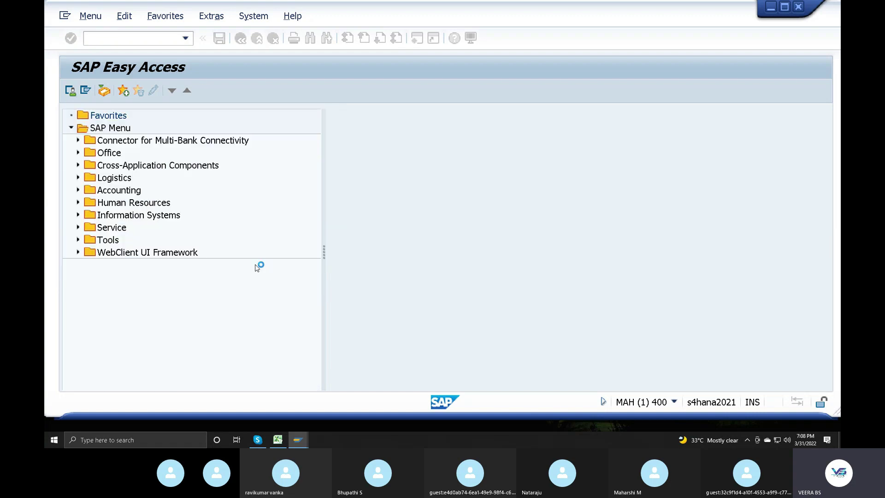
Open the Centrally transaction under Accounting, Financial Accounting, General Ledger, Master Records, G/L Accounts, Individual Processing
click(78, 190)
click(85, 203)
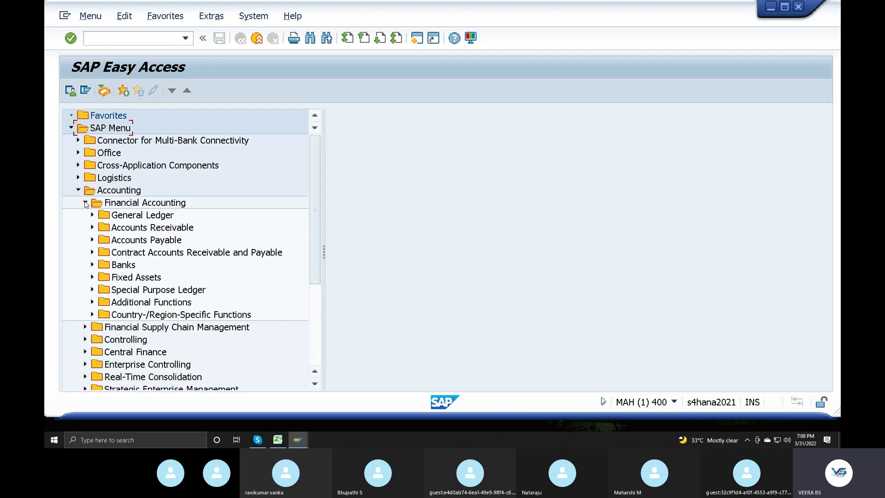
click(92, 215)
click(99, 265)
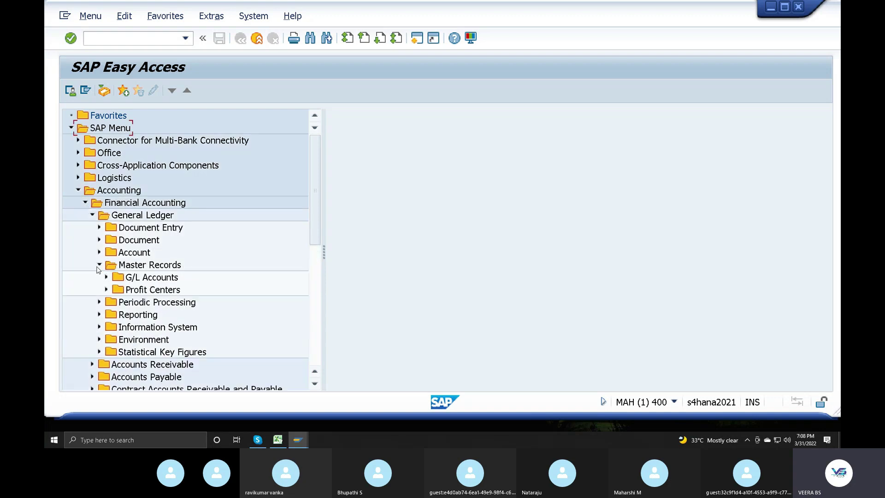
click(106, 276)
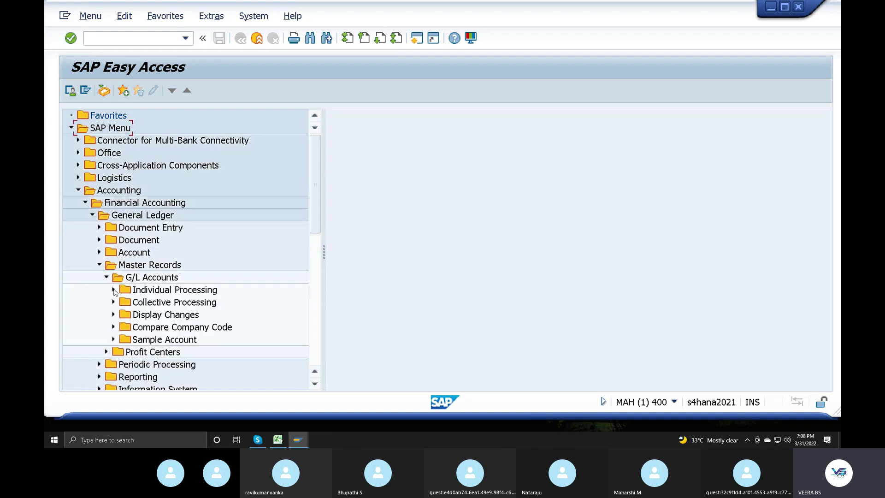
click(113, 290)
click(149, 305)
double_click(149, 305)
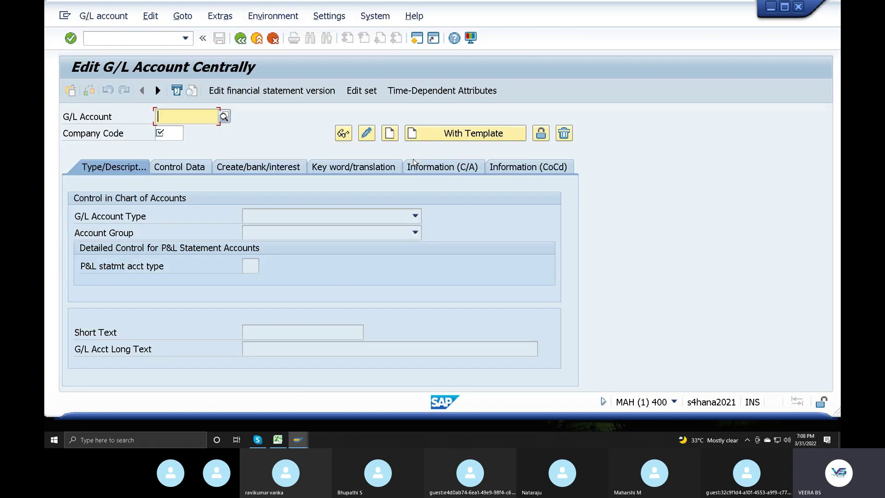
Choose REDDY COMPANY CODE (RECC) as the company code and enter 1000 as the G/L account
click(173, 134)
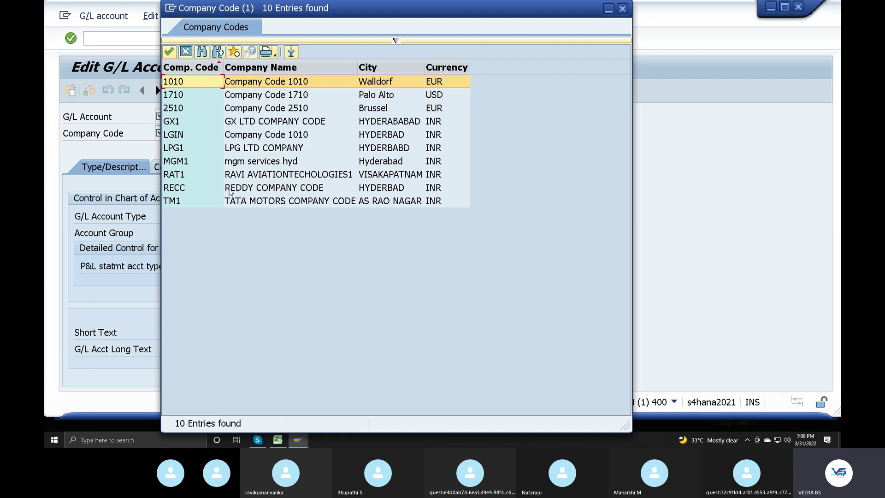
double_click(248, 188)
click(197, 116)
text(1000)
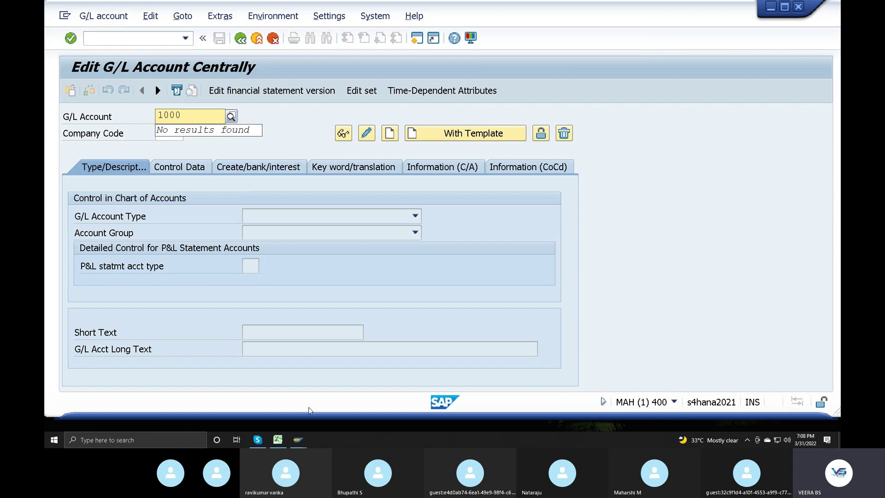
Switch to the Excel sheet, examine the Define accounts group row with its account categories, and return to the G/L account window in SAP
click(276, 439)
click(282, 338)
click(306, 369)
click(332, 339)
drag(379, 343, 811, 343)
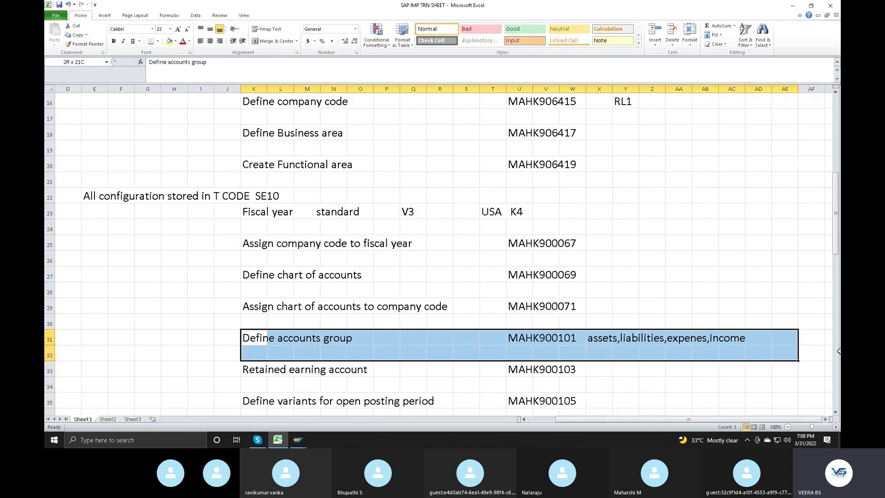
click(601, 341)
click(645, 341)
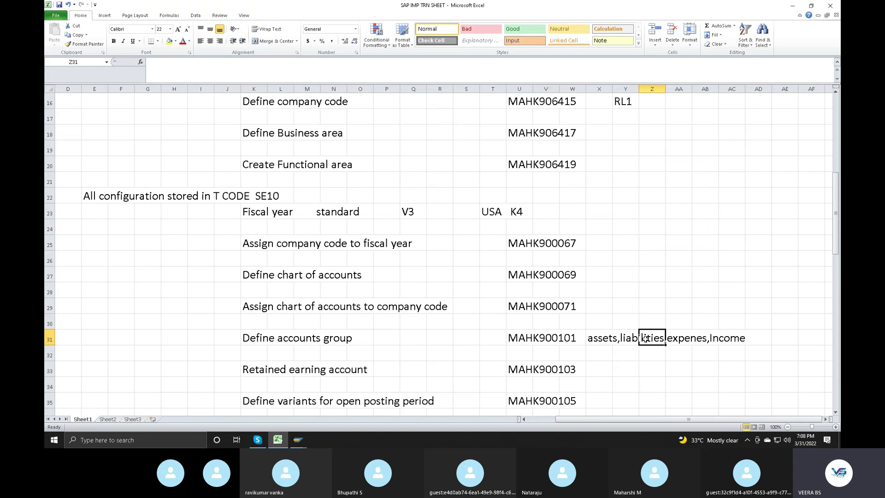
mouse_move(304, 442)
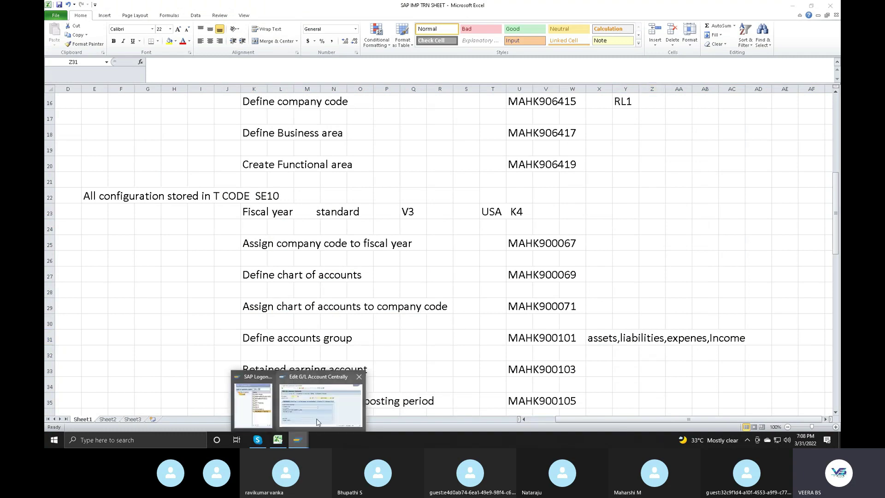
click(323, 401)
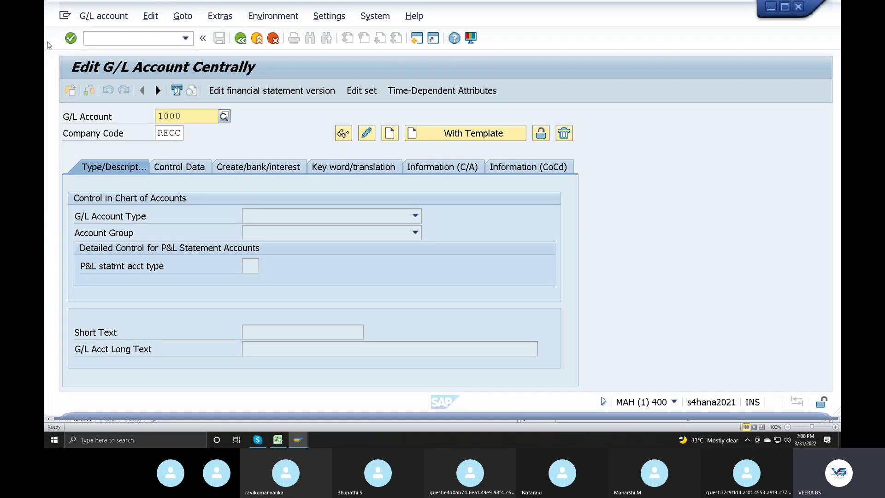
Open a second SAP session and run transaction OBD4 for the G/L account groups
click(66, 17)
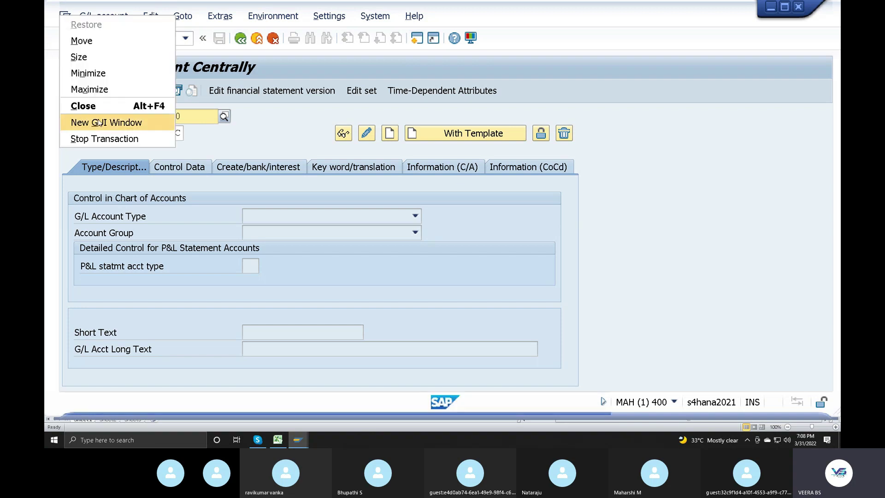
click(383, 73)
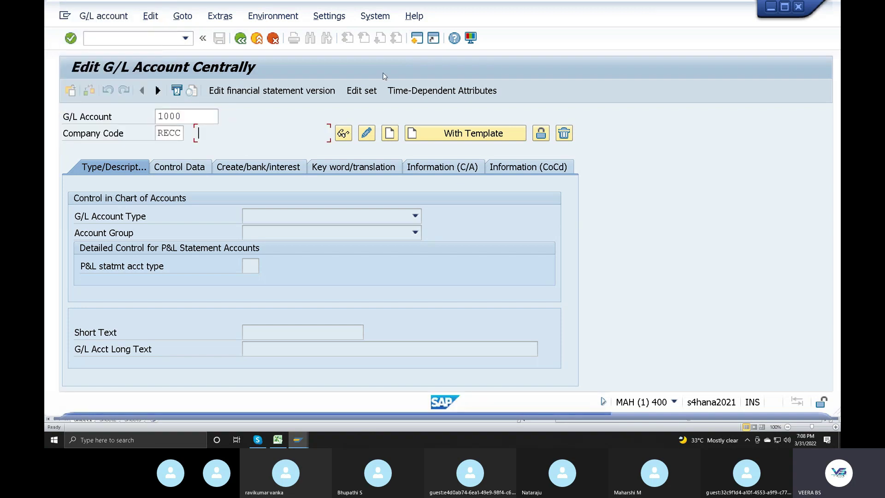
click(417, 39)
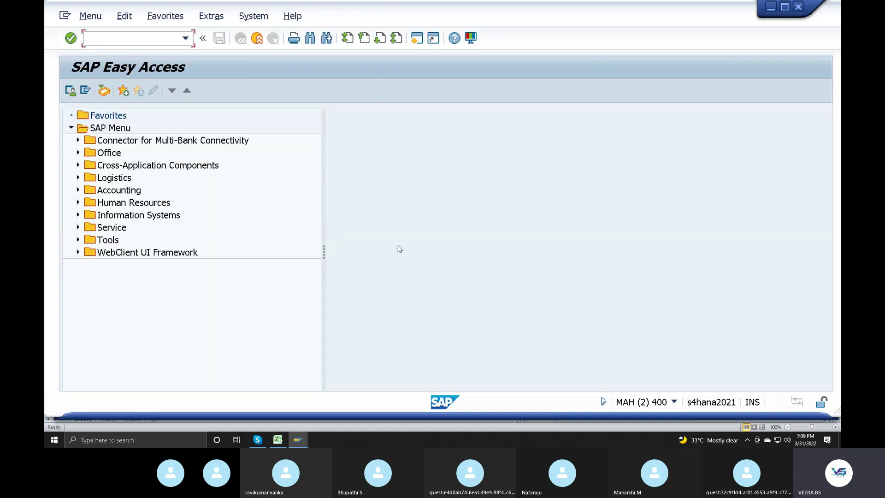
text(obd4)
key(Return)
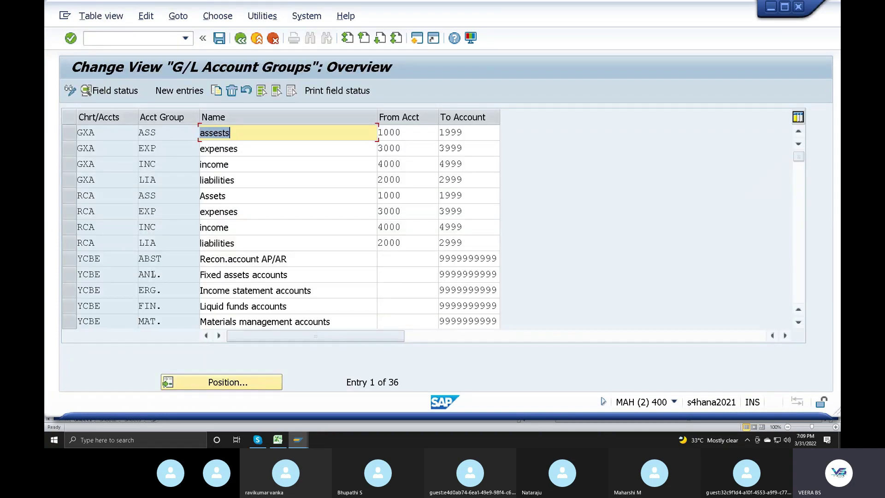
Examine the account number ranges of the four RCA account groups: Assets, expenses, income and liabilities
drag(69, 195, 69, 244)
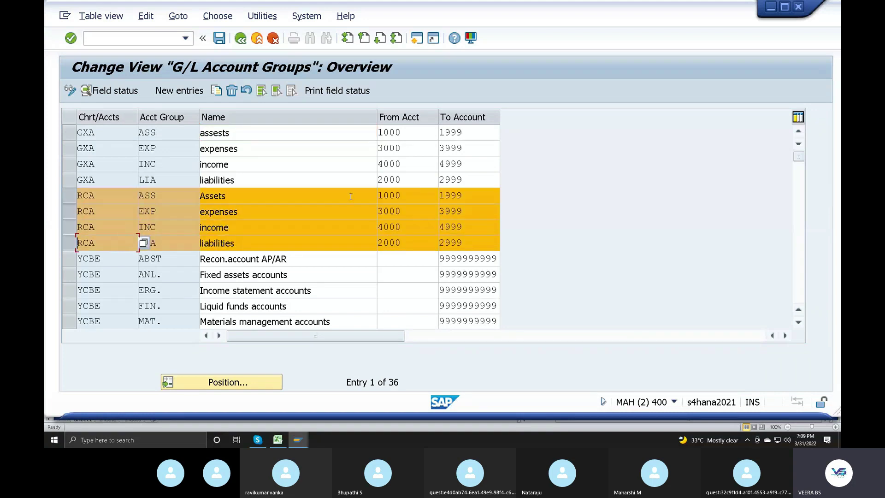
click(395, 196)
click(392, 211)
click(391, 227)
click(391, 242)
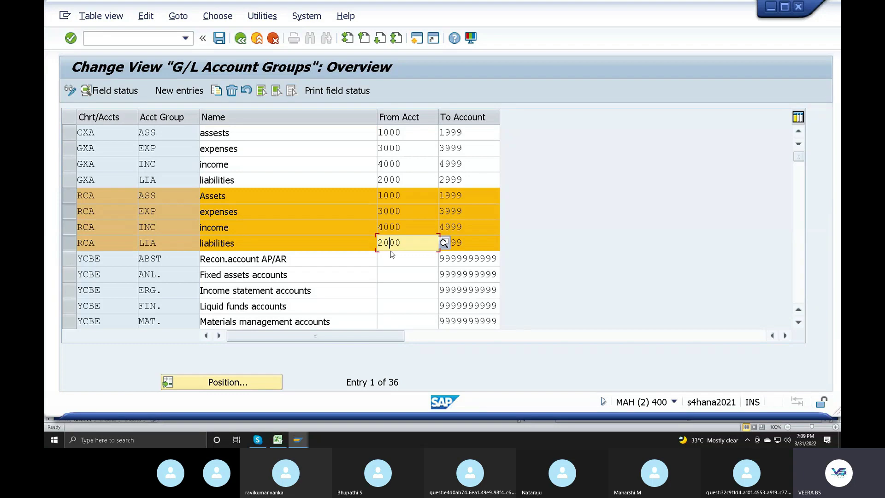
click(411, 197)
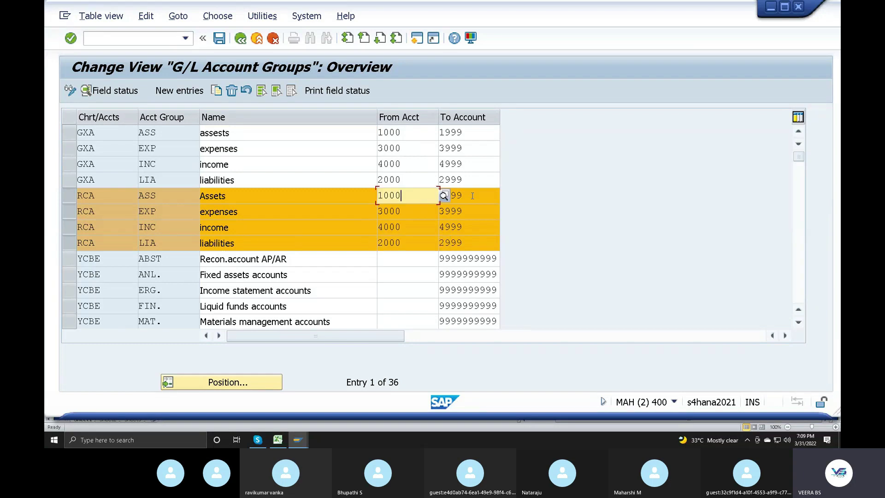
click(453, 196)
Return to the Edit G/L Account Centrally window and start creating G/L account 1000 in company code RECC
click(297, 439)
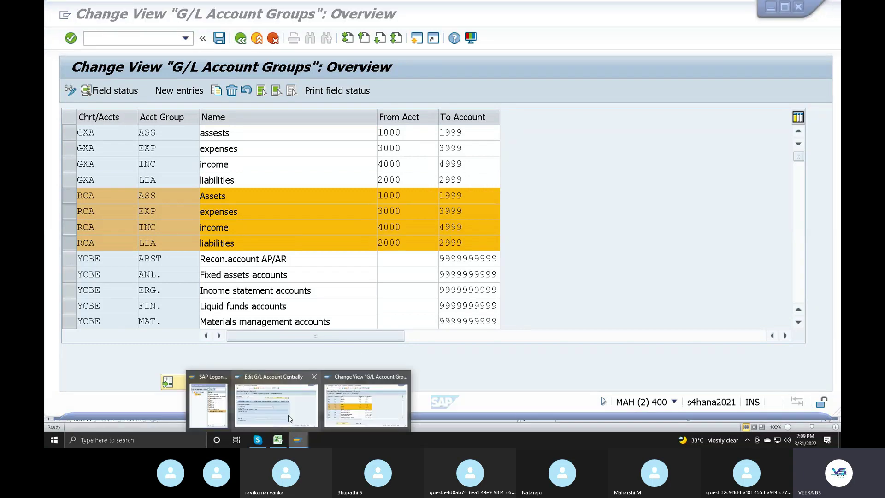
click(275, 401)
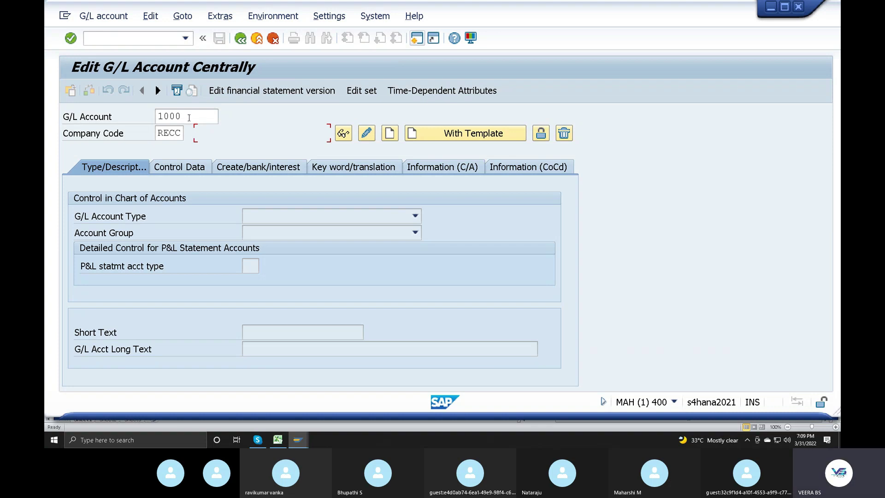
click(189, 116)
click(103, 16)
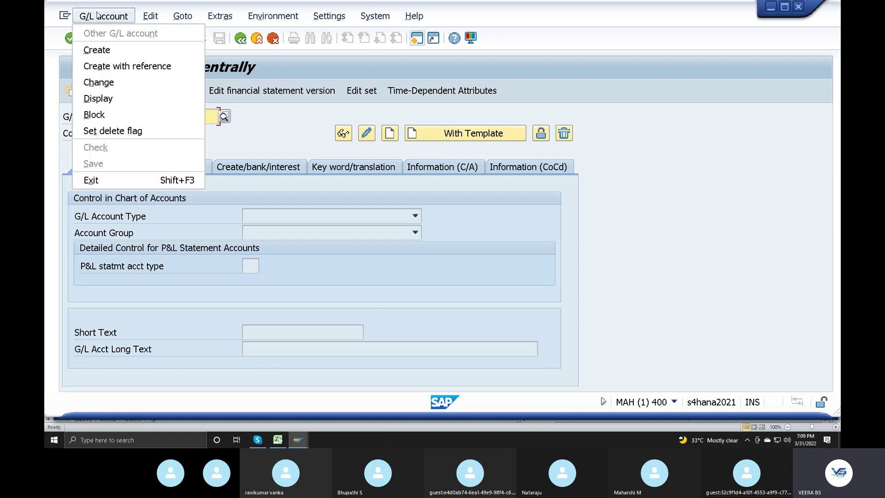
click(102, 50)
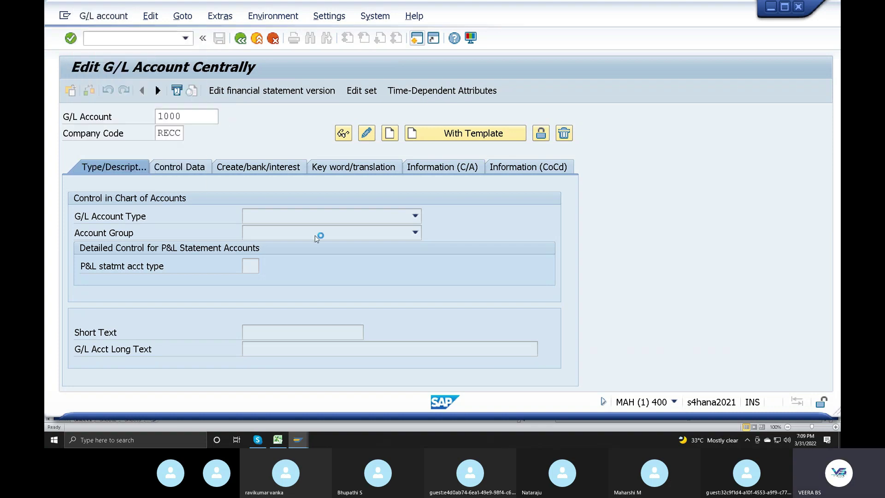
Set the G/L account type to X Balance Sheet Account and the account group to ASS Assets
click(310, 221)
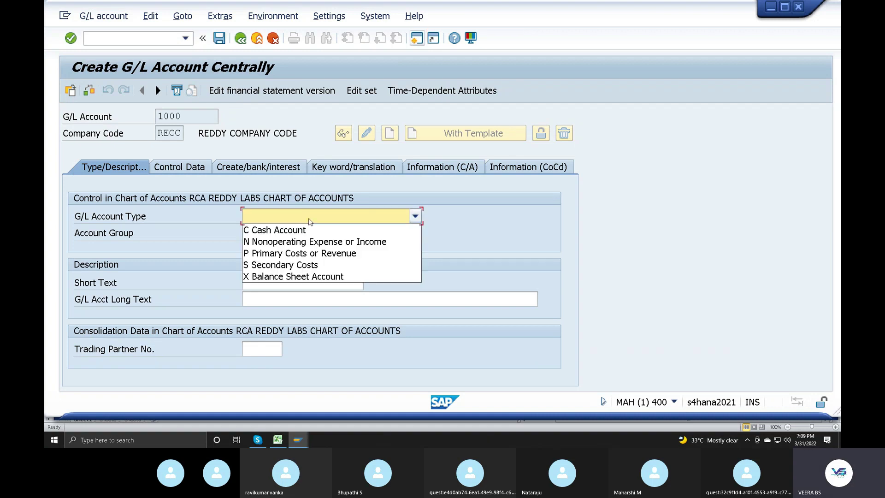
click(286, 276)
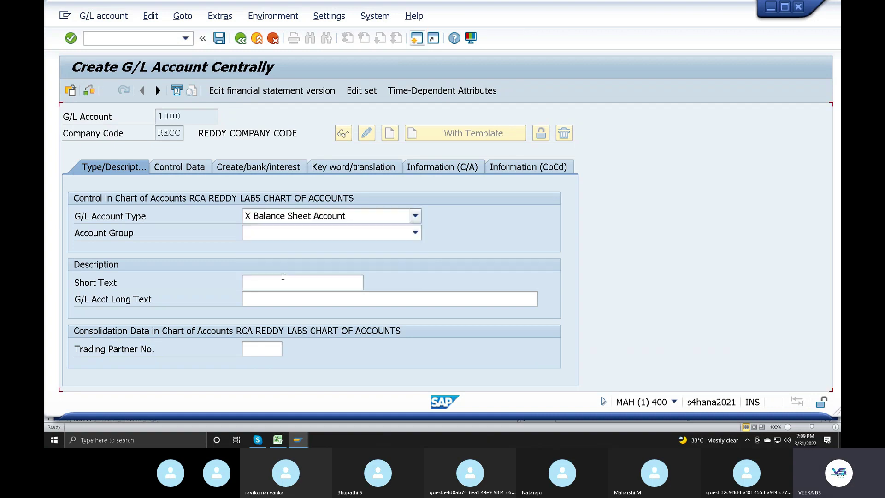
click(276, 232)
click(276, 247)
Enter CASH IN HAND as both the short text and the G/L account long text
click(267, 286)
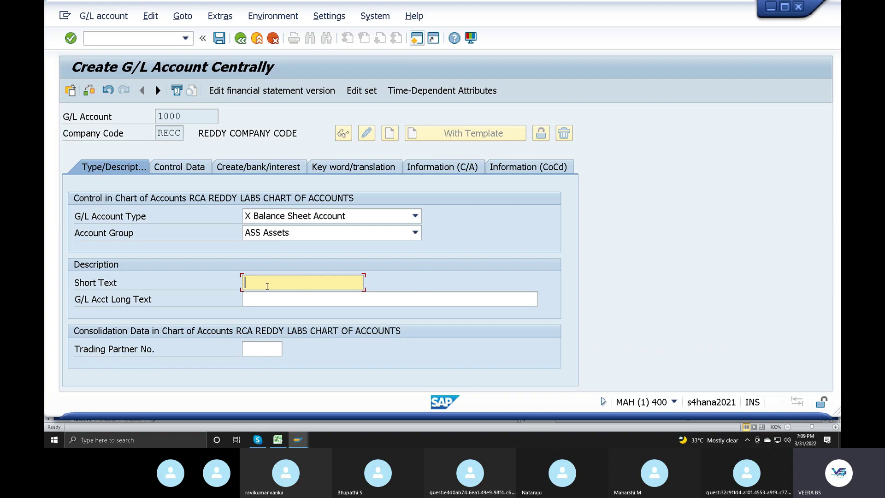
text(cash)
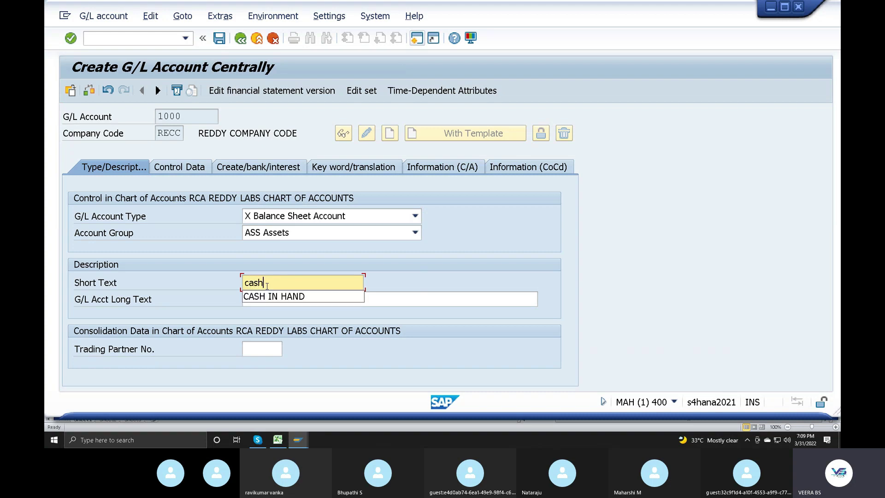
click(273, 297)
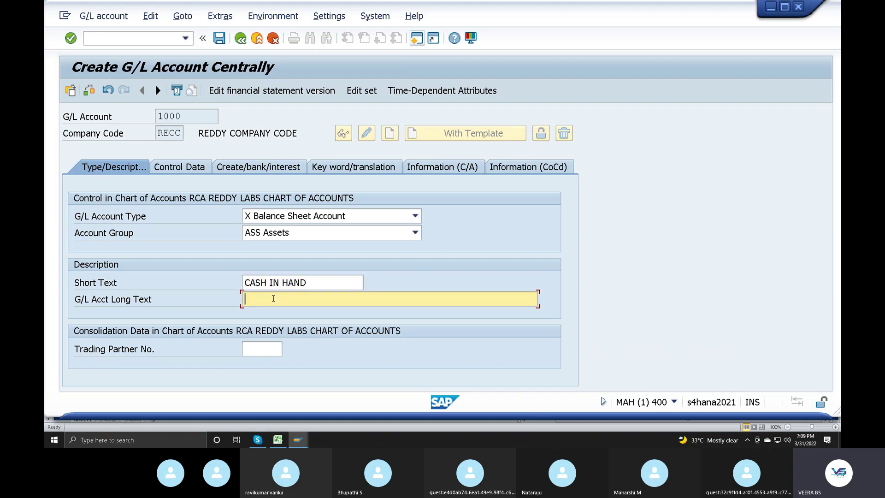
text(c)
click(274, 313)
In the account's control data, enable Balances in Local Crcy Only and set the sort key to 001
click(185, 167)
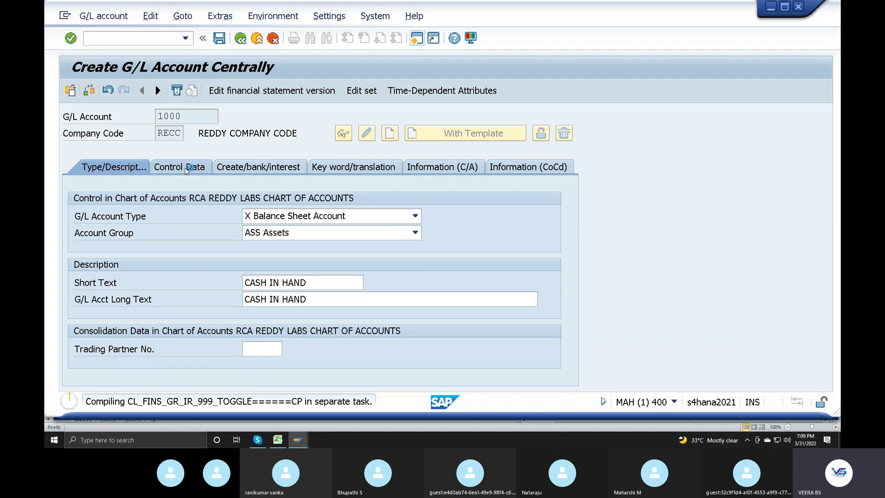
click(248, 233)
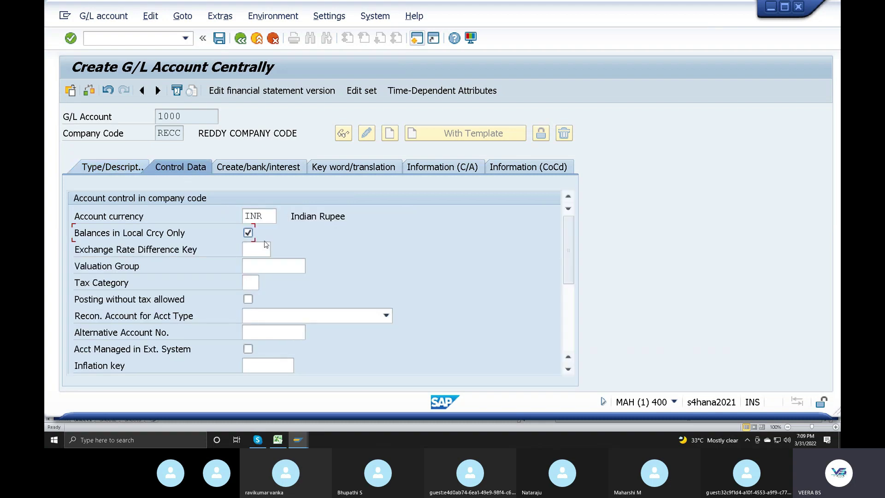
click(269, 216)
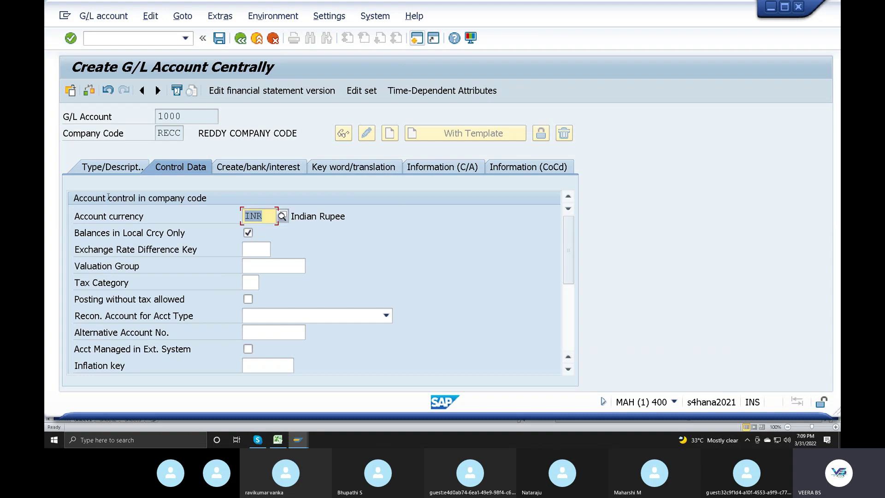
click(166, 133)
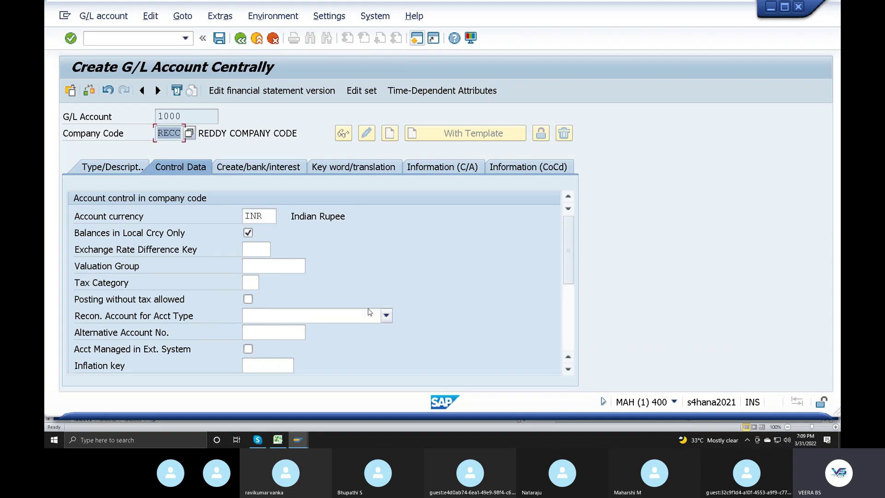
click(386, 315)
scroll(322, 295, down, 3)
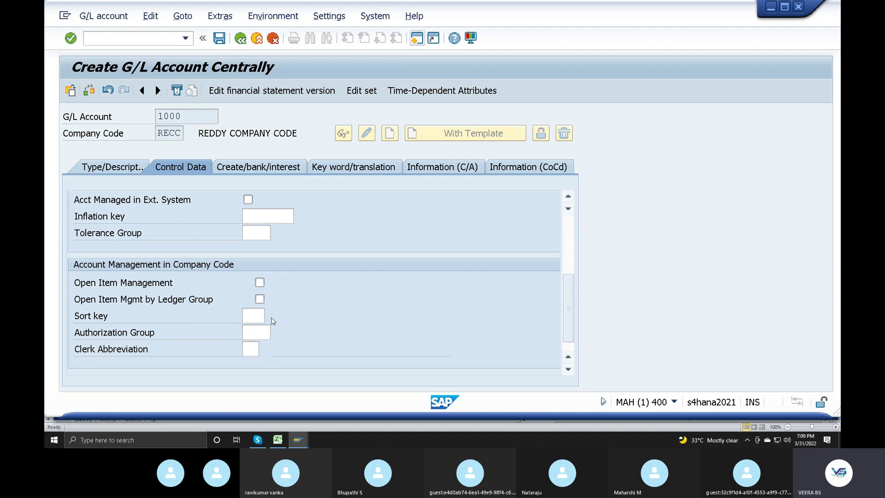
click(269, 316)
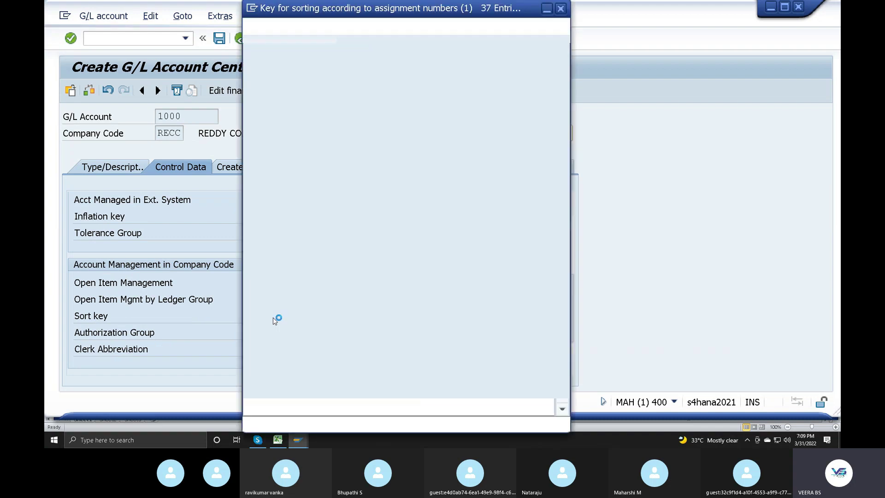
double_click(277, 95)
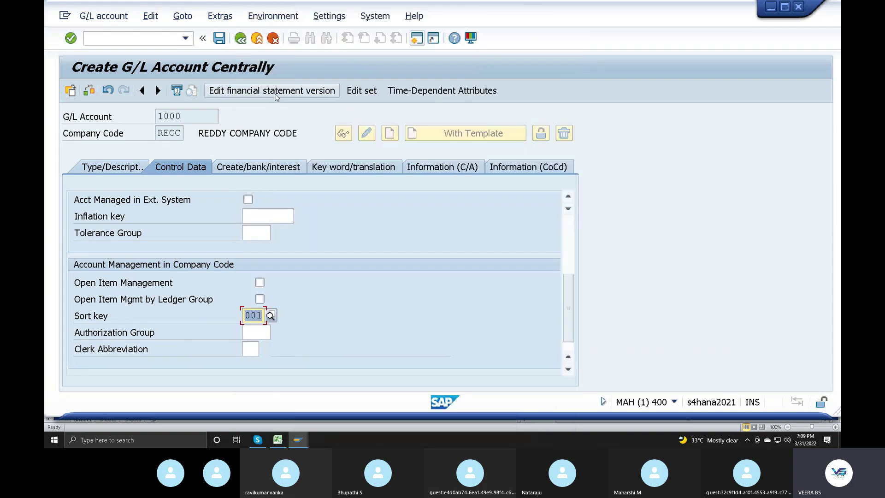
Assign field status group YB01, General (with text & assignment), and save the G/L account
click(260, 167)
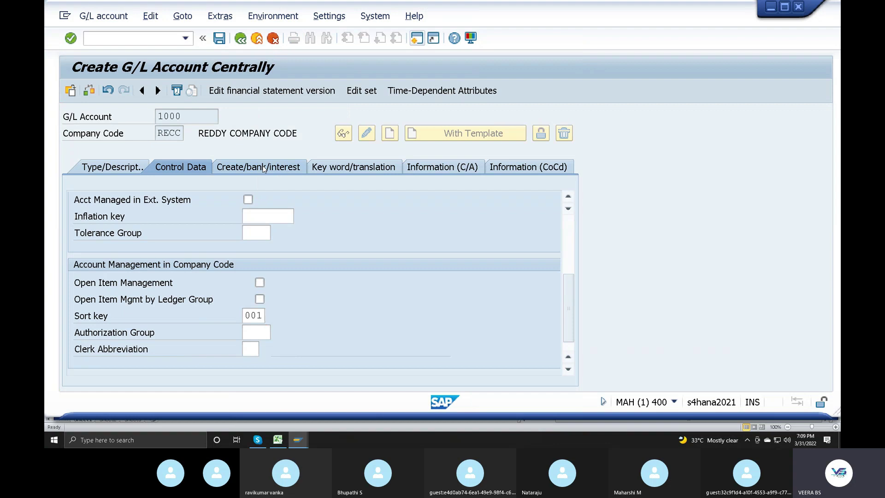
click(276, 215)
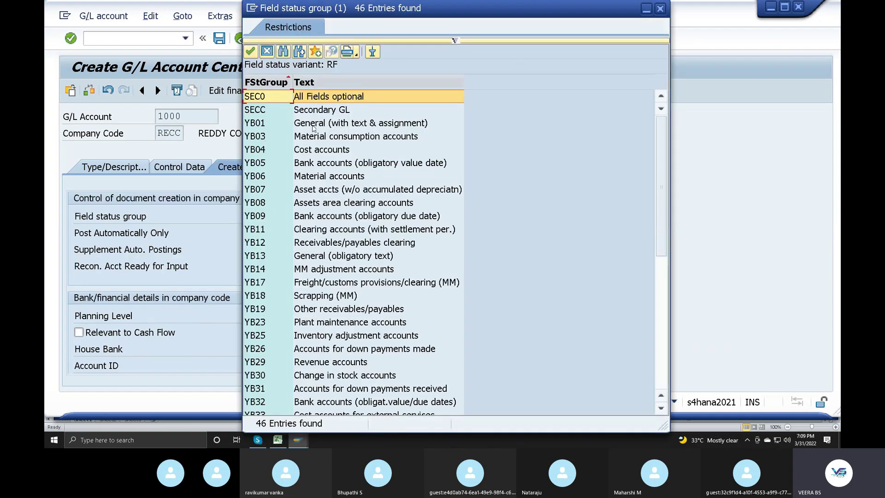
click(317, 125)
double_click(317, 126)
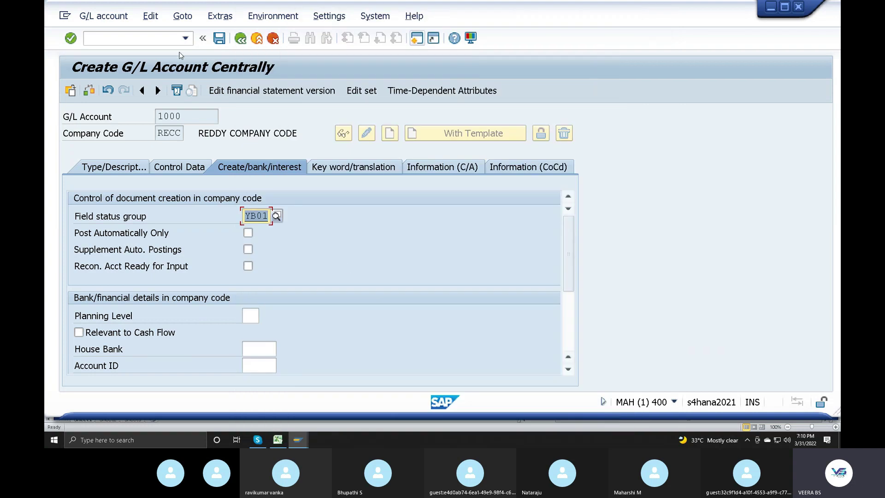
click(219, 37)
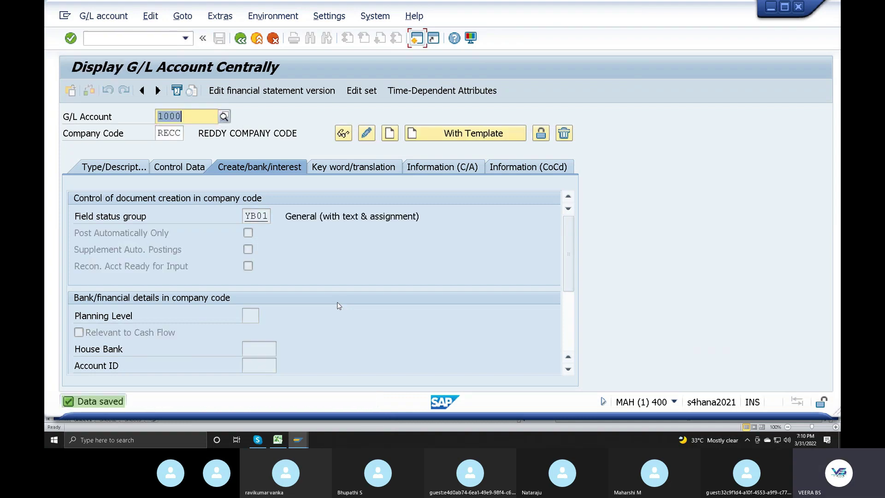
Check the participants in the Skype call and return to the Display G/L Account Centrally window in SAP
click(262, 443)
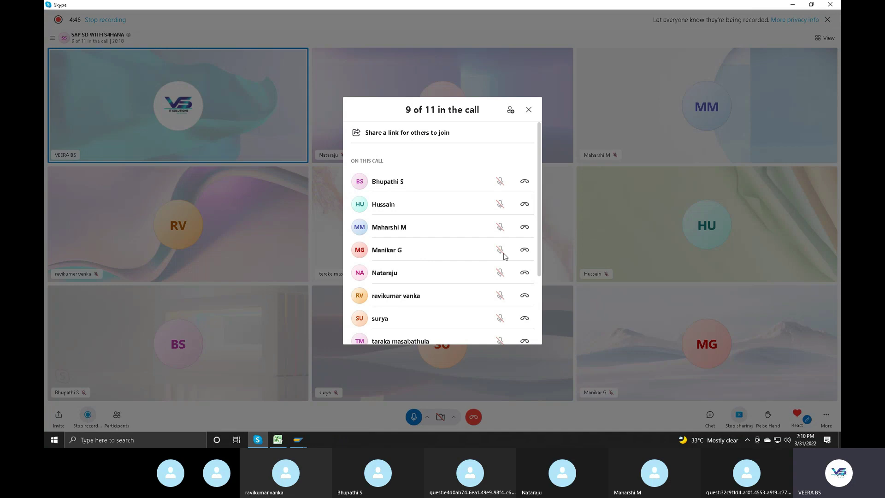
mouse_move(298, 440)
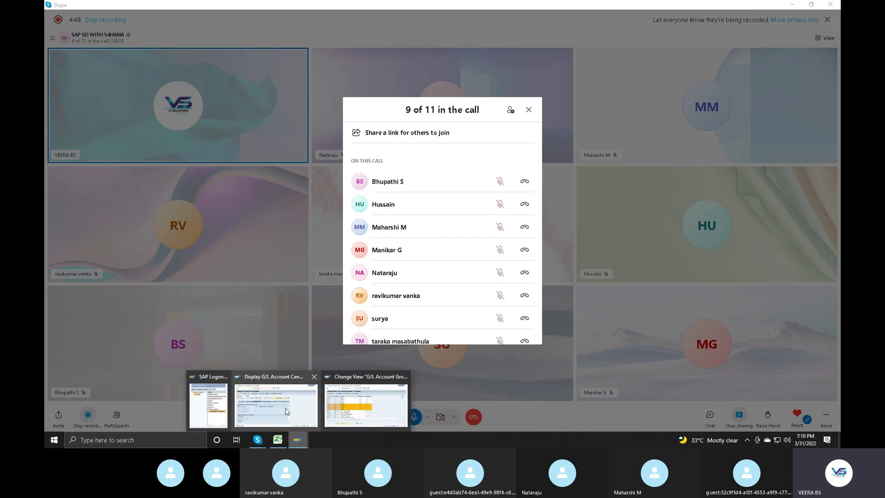
click(296, 408)
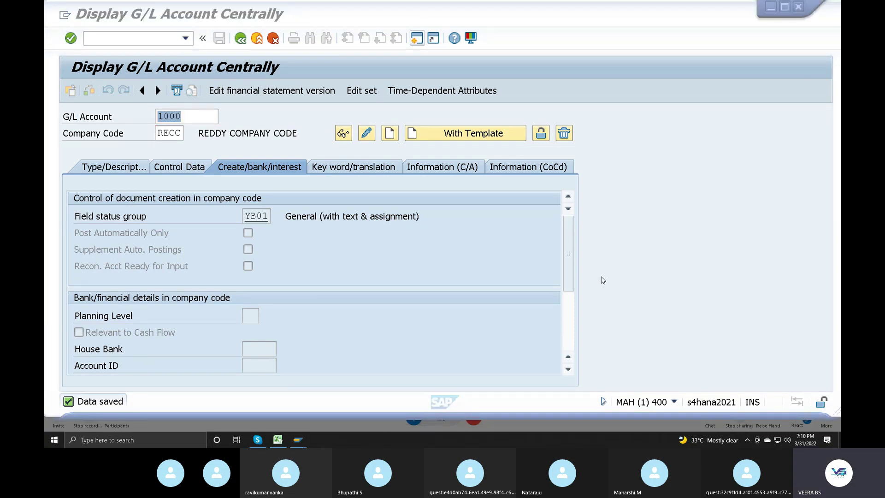
click(257, 438)
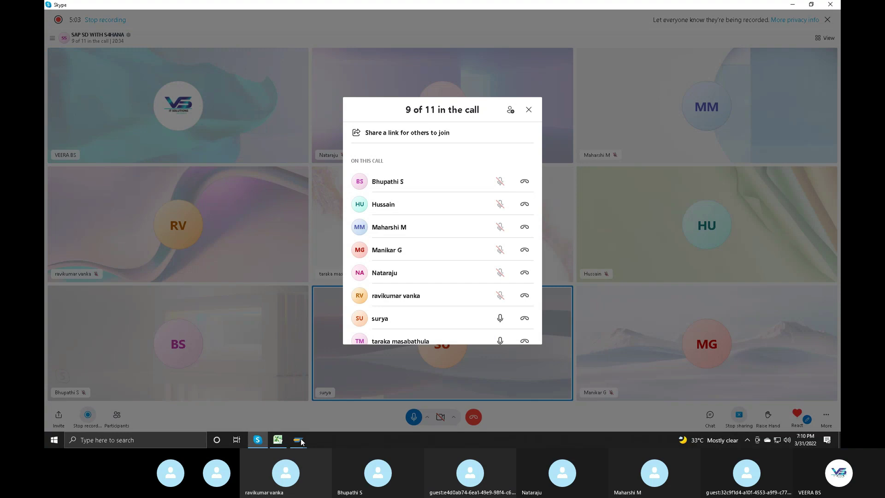
mouse_move(297, 442)
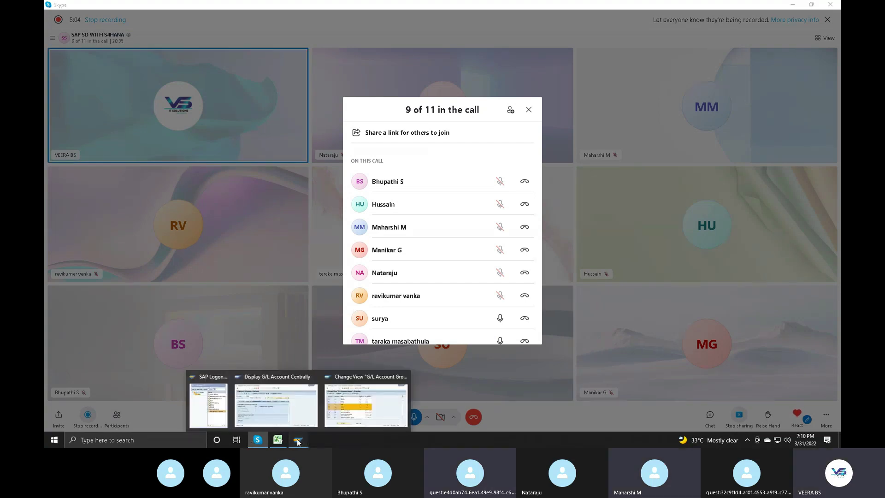
click(291, 413)
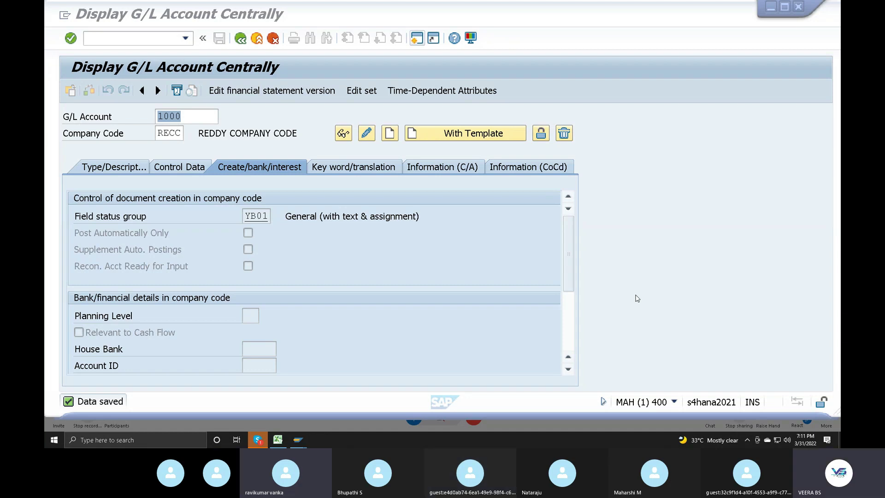
Try to run transaction spro from the G/L account display
click(129, 38)
text(s)
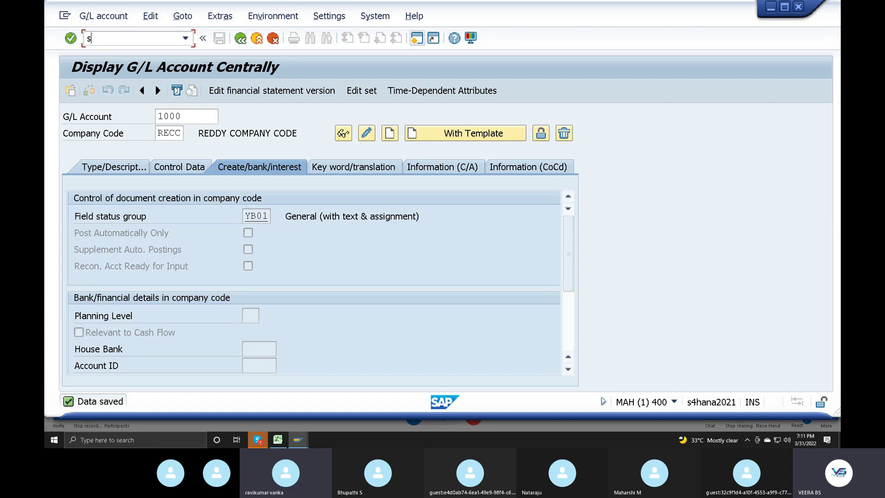
text(pro)
click(71, 38)
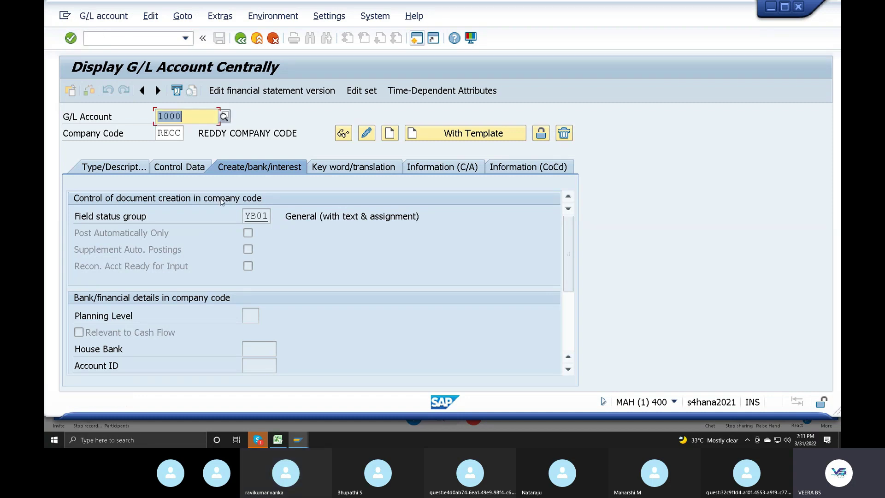
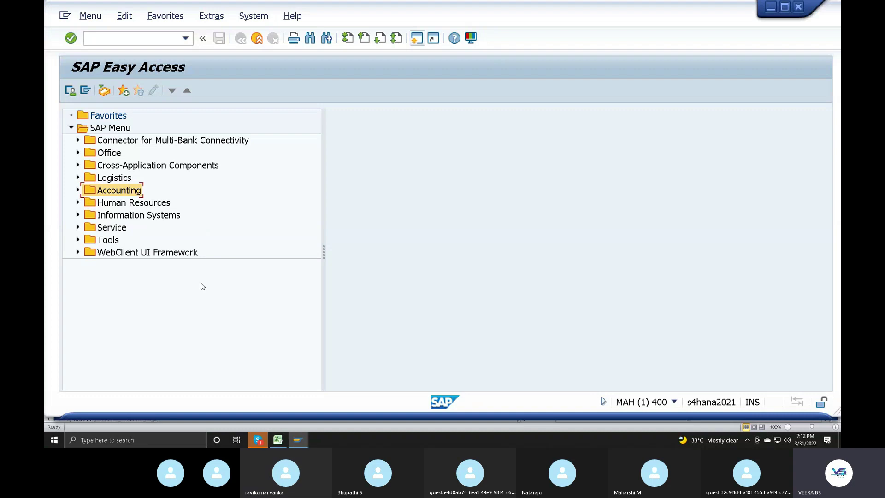
Look through the whole Skype participant list, including those not on the call, and return to SAP Easy Access
click(257, 440)
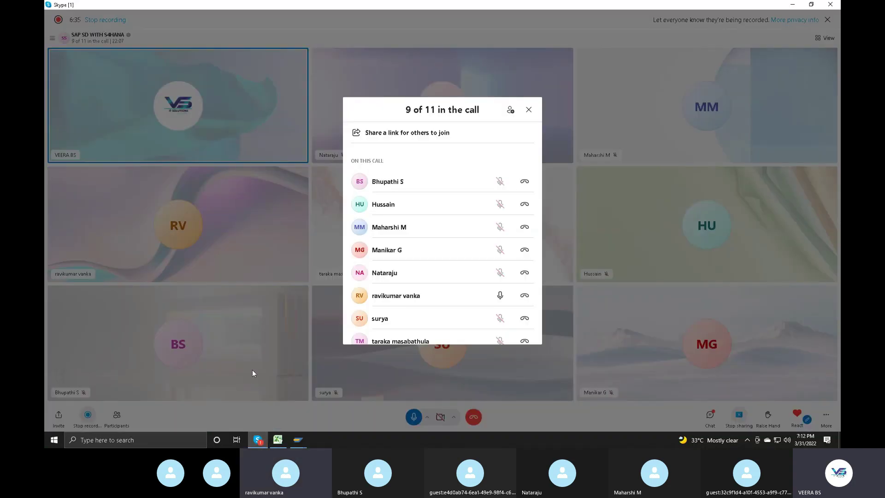
scroll(443, 300, down, 3)
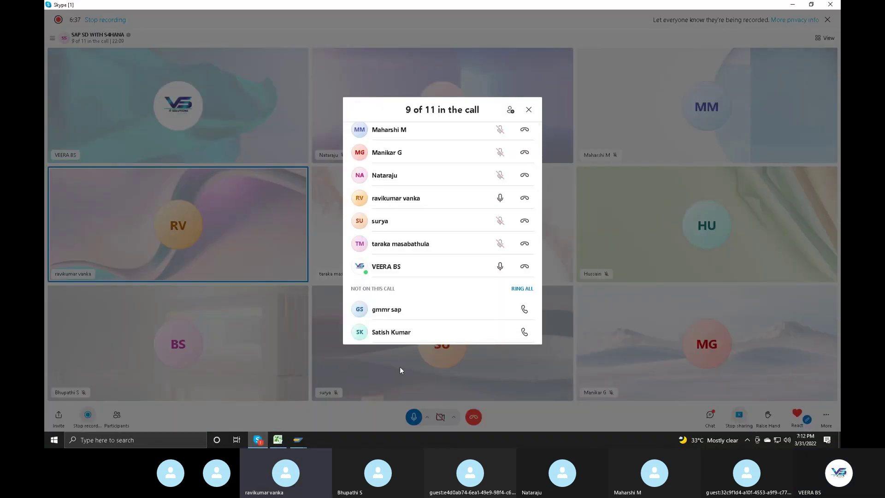
click(336, 411)
mouse_move(298, 439)
click(275, 399)
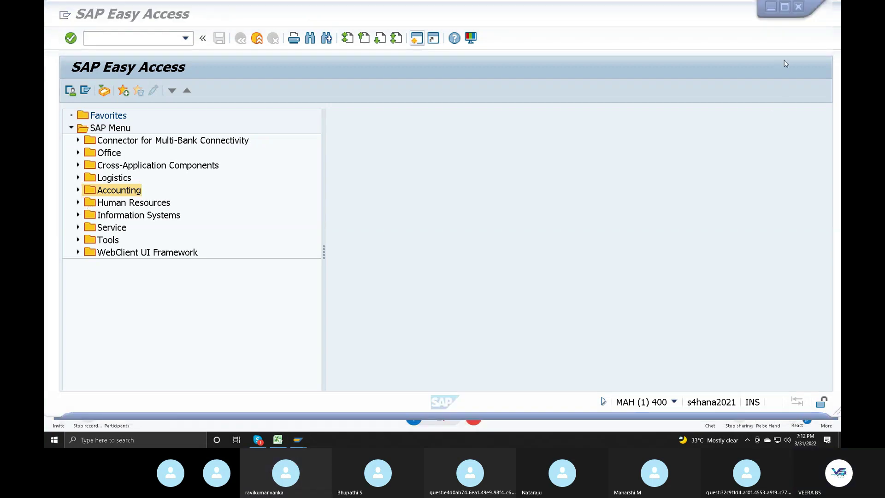
Open FS00 - Centrally under Financial Accounting, General Ledger, Master Records, G/L Accounts, Individual Processing
click(78, 189)
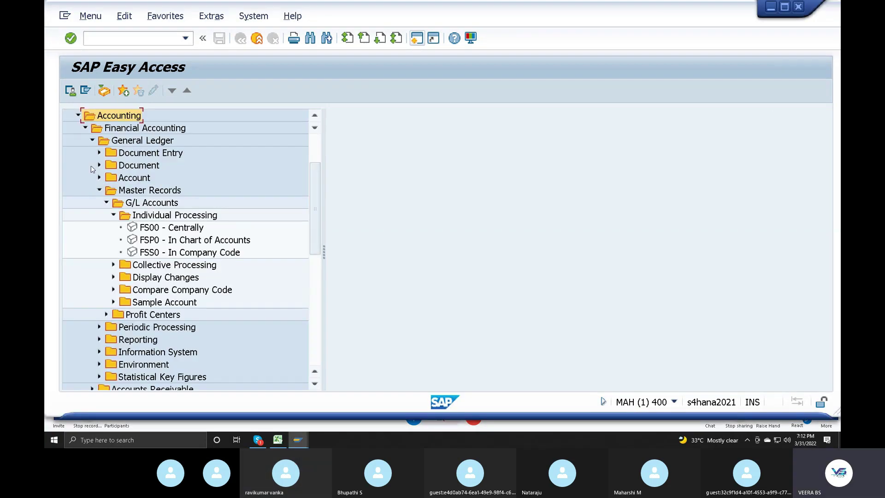
click(85, 129)
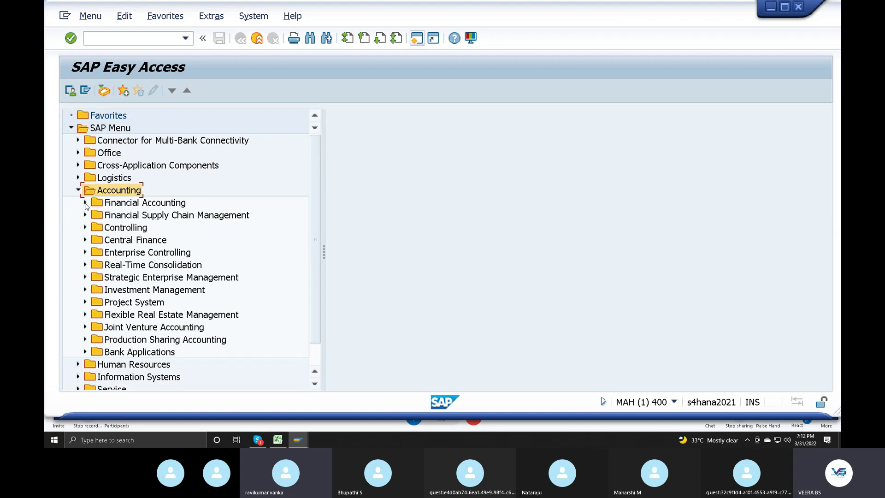
click(85, 203)
click(91, 129)
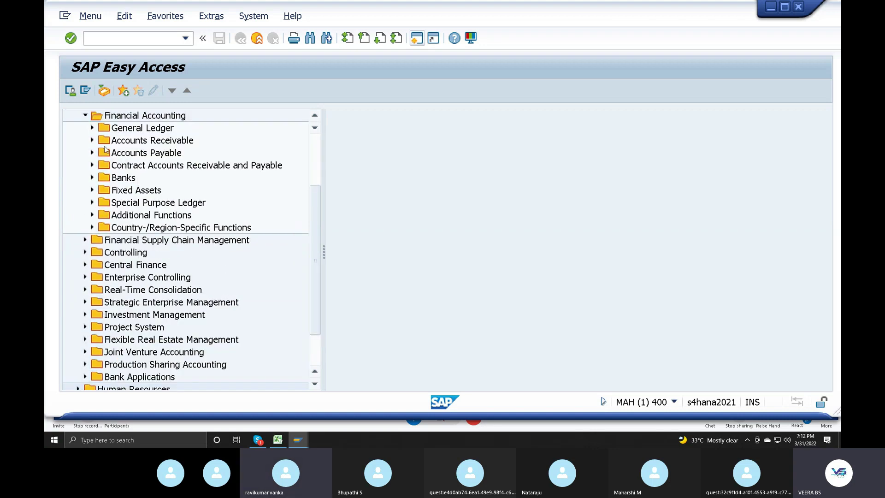
click(92, 165)
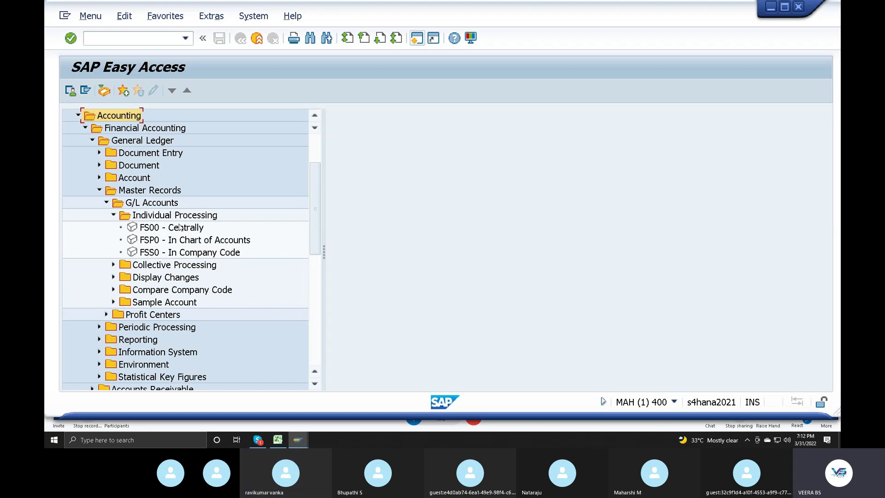
double_click(158, 227)
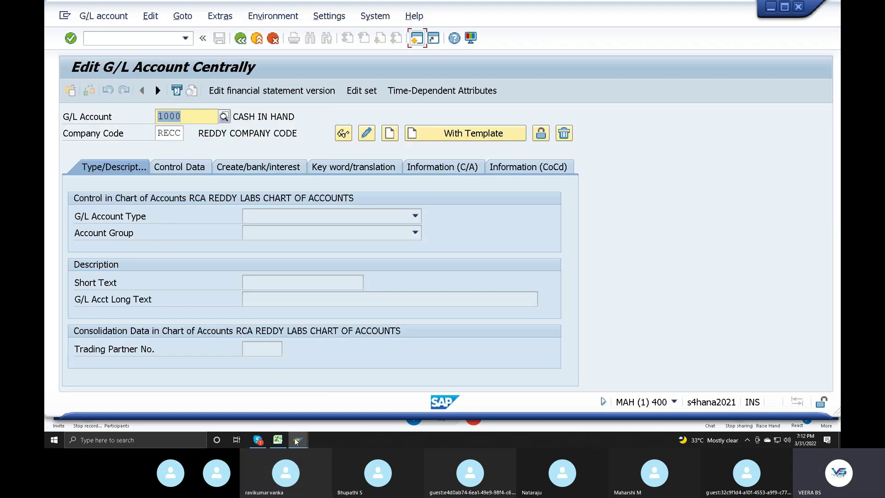
Check the account number range of the RCA liabilities group in the G/L Account Groups overview
mouse_move(297, 440)
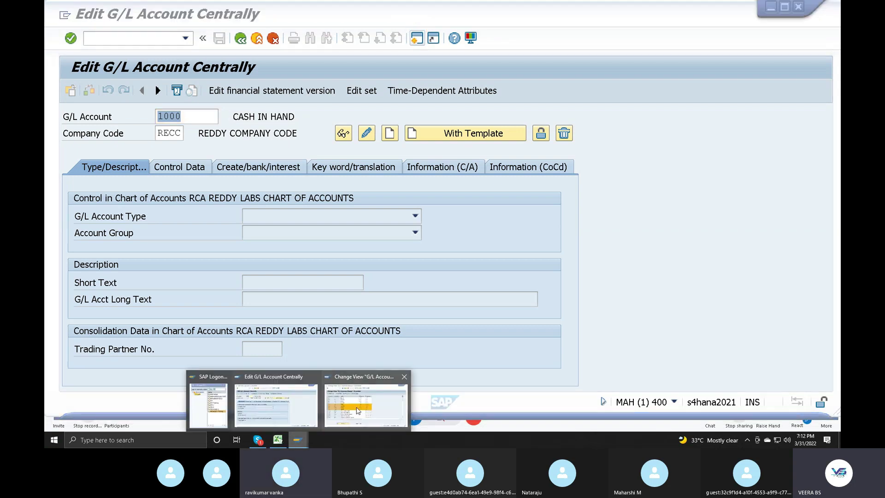
click(362, 401)
click(70, 196)
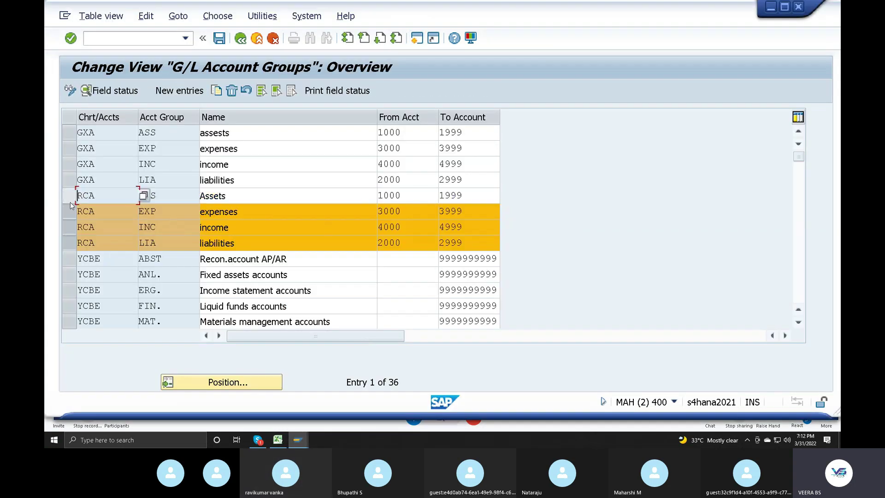
click(70, 211)
click(73, 228)
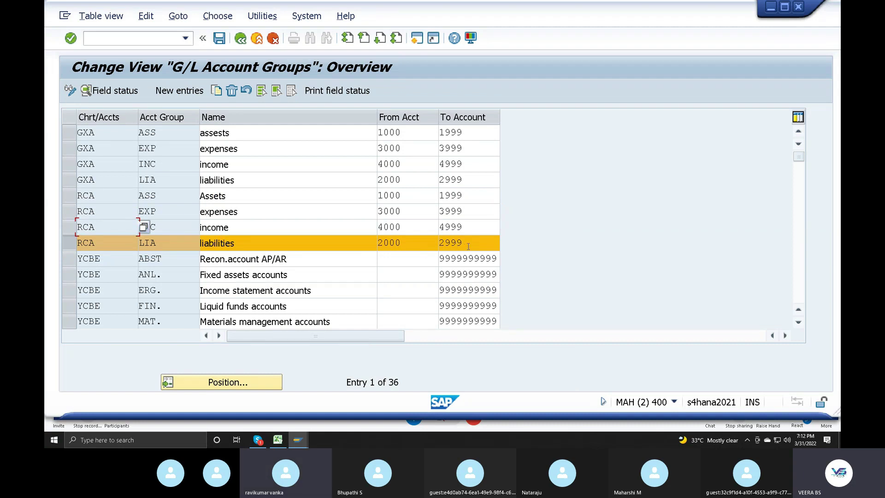
click(431, 242)
click(483, 240)
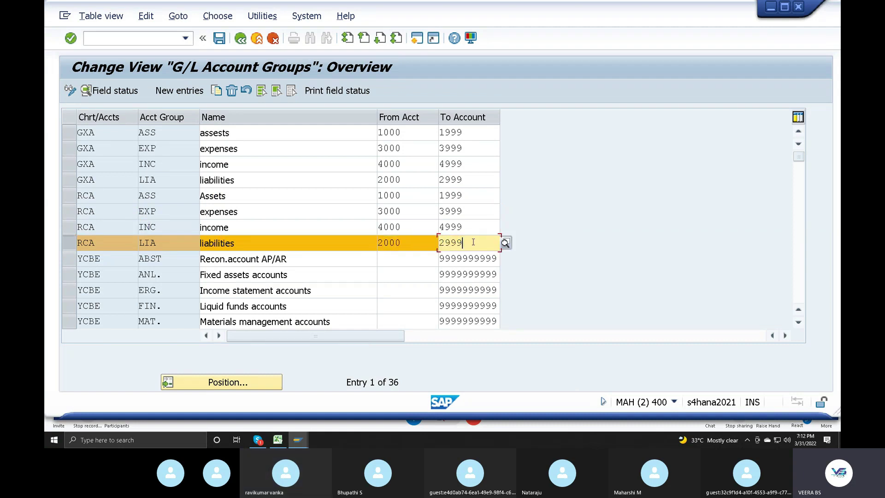
Return to the Edit G/L Account Centrally window and start creating G/L account 2000 for company code RECC
mouse_move(299, 443)
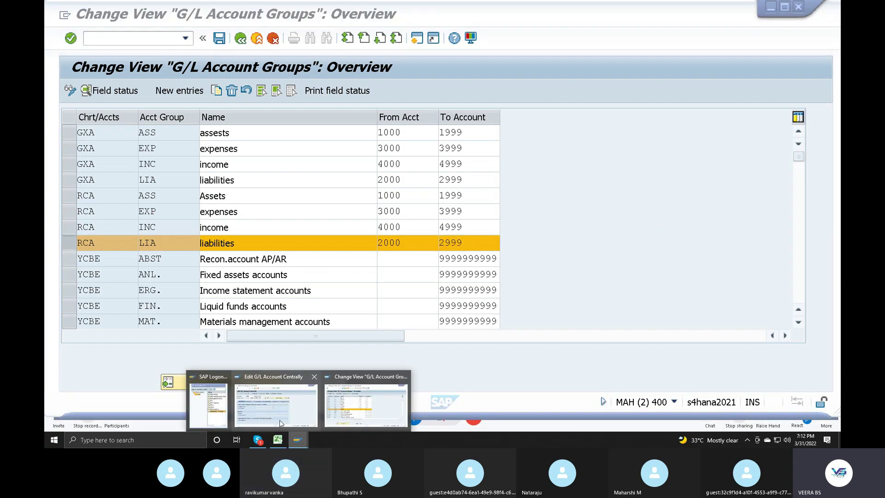
click(210, 405)
text(2)
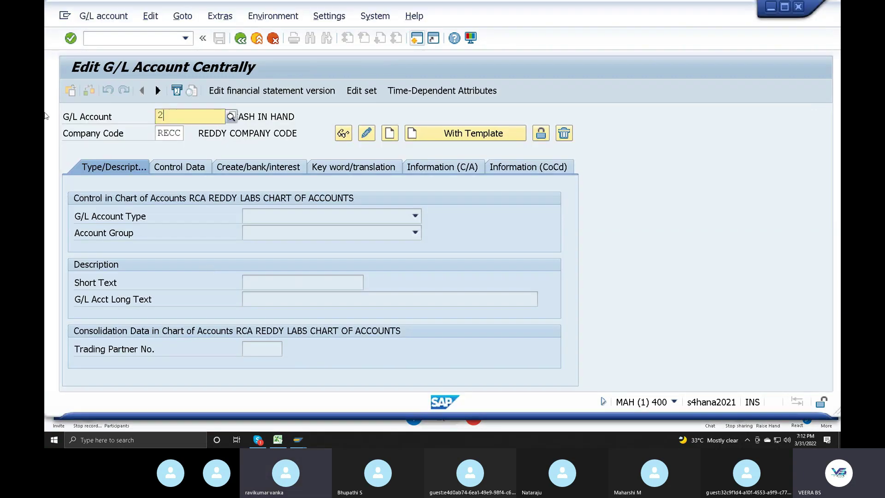
text(000)
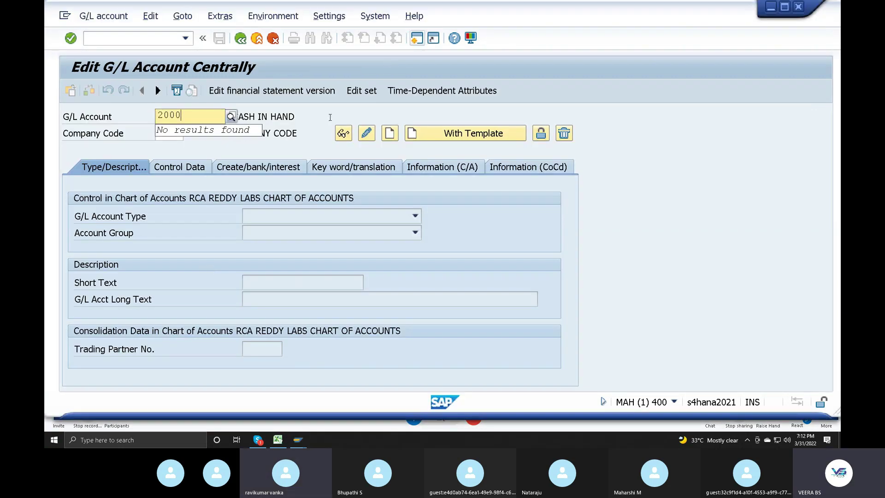
key(Return)
click(84, 16)
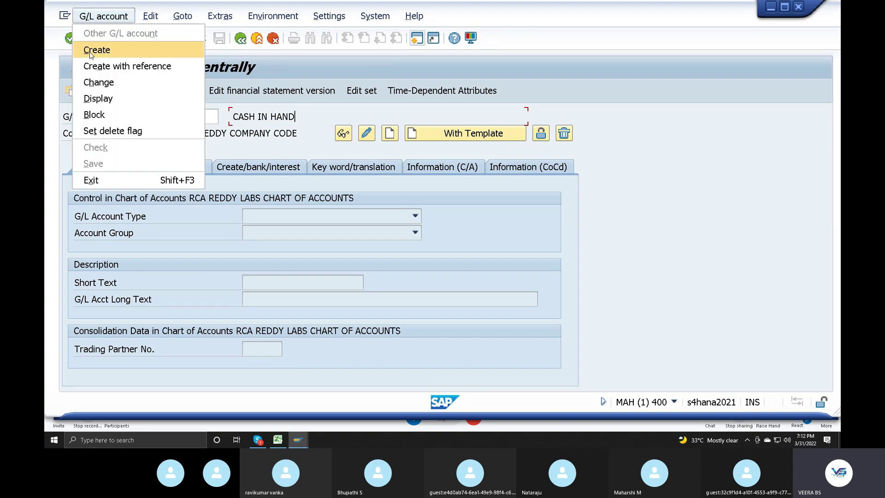
click(371, 140)
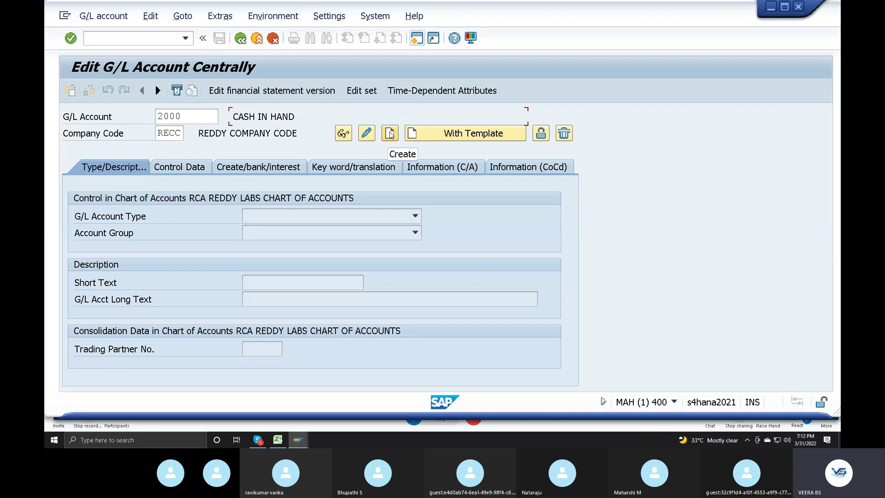
click(102, 18)
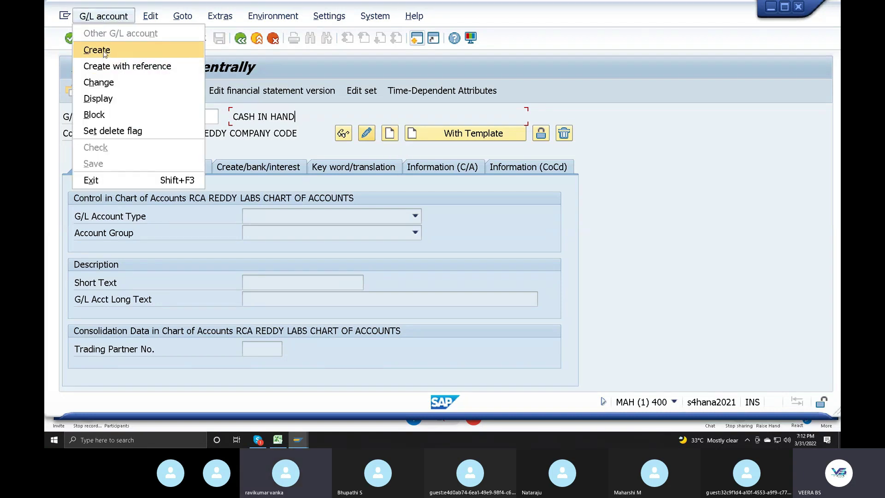
click(104, 54)
Set the G/L account type to X Balance Sheet Account and the account group to LIA liabilities
click(259, 218)
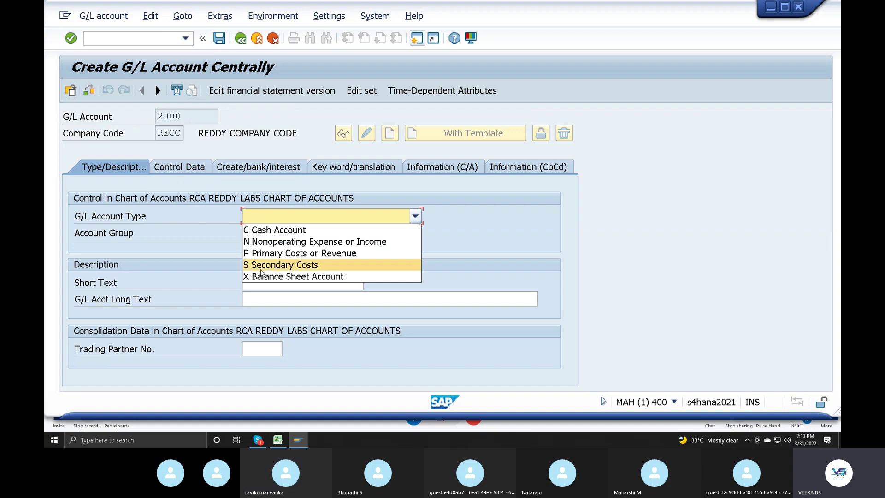
click(297, 276)
click(262, 235)
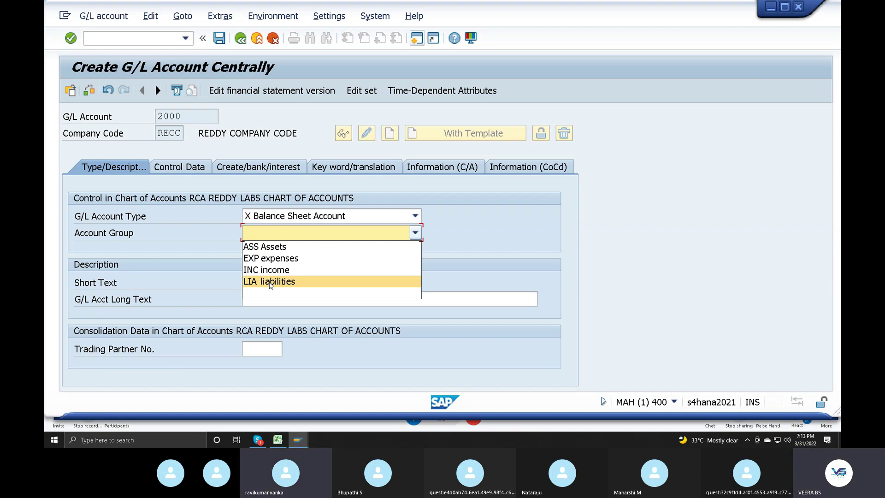
click(187, 119)
double_click(175, 116)
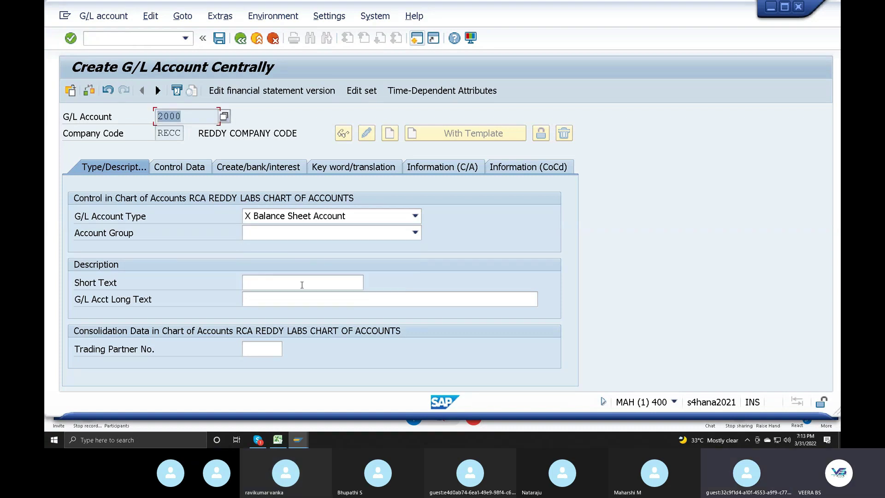
click(304, 233)
click(440, 282)
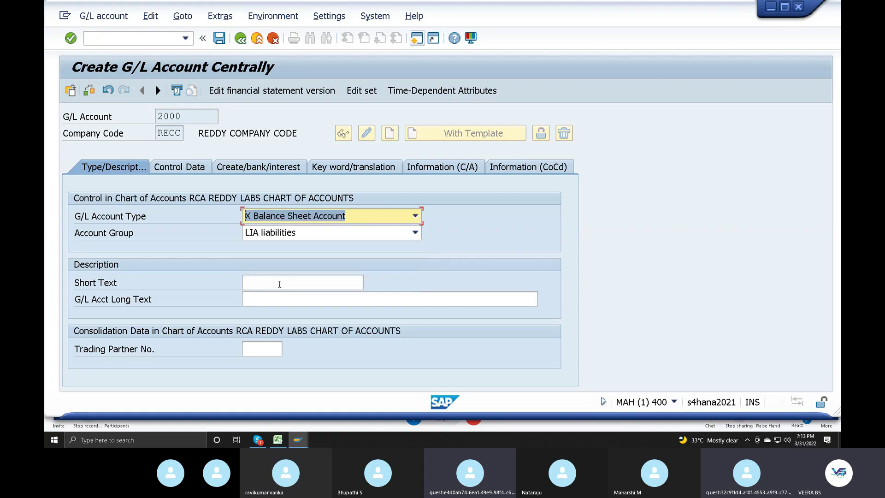
Enter "bank emi" as both the short text and the G/L account long text
click(279, 284)
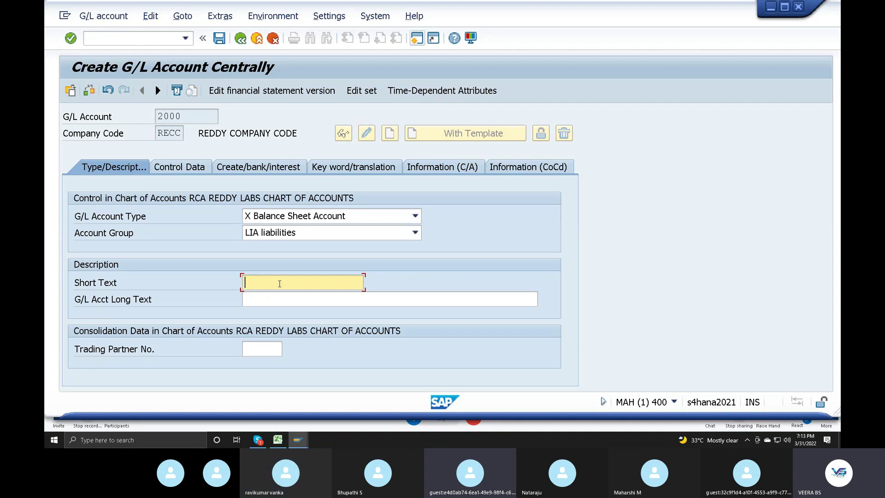
text(ban)
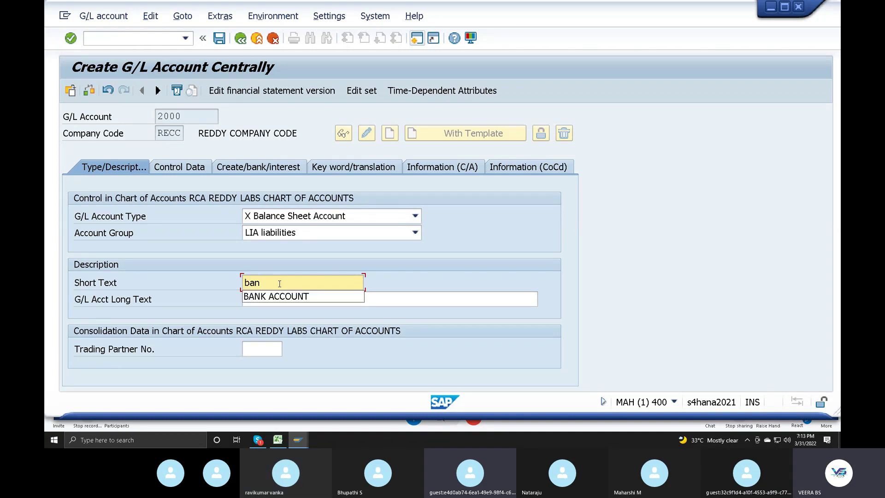
text(k)
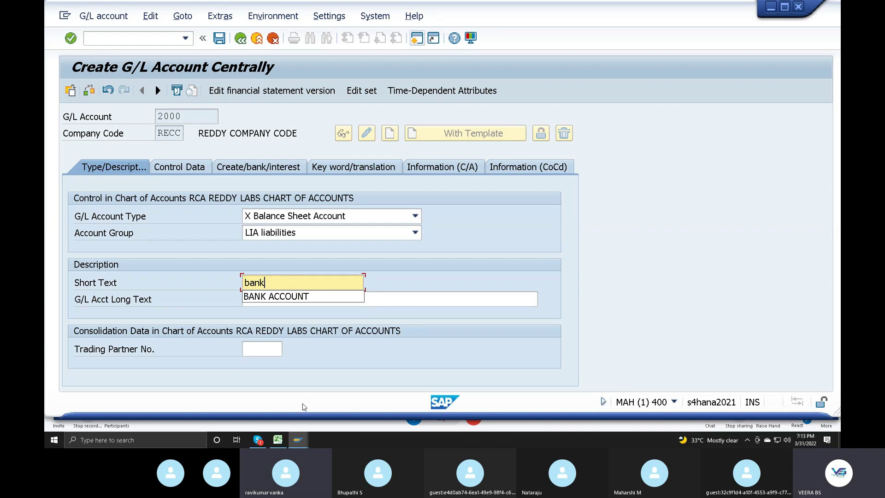
text( emi)
click(266, 298)
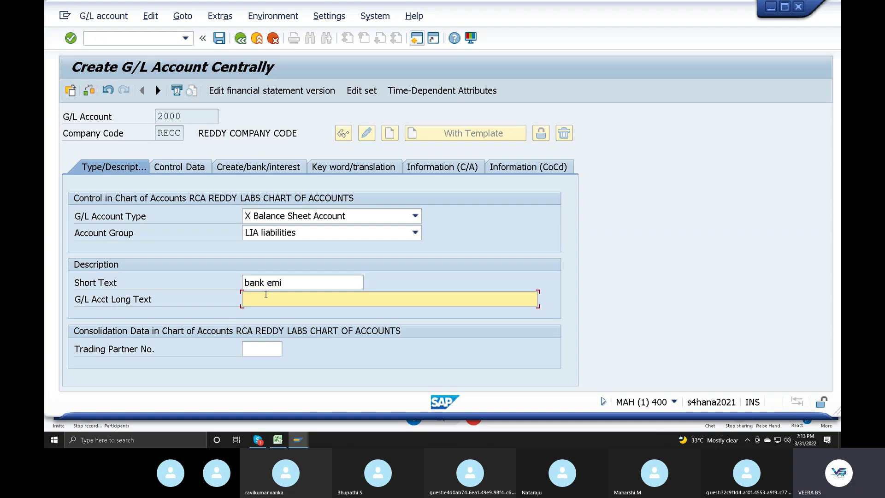
text(bank emi)
Enable balances in local currency only in the control data and choose a sort key from the list of assignment keys
click(180, 167)
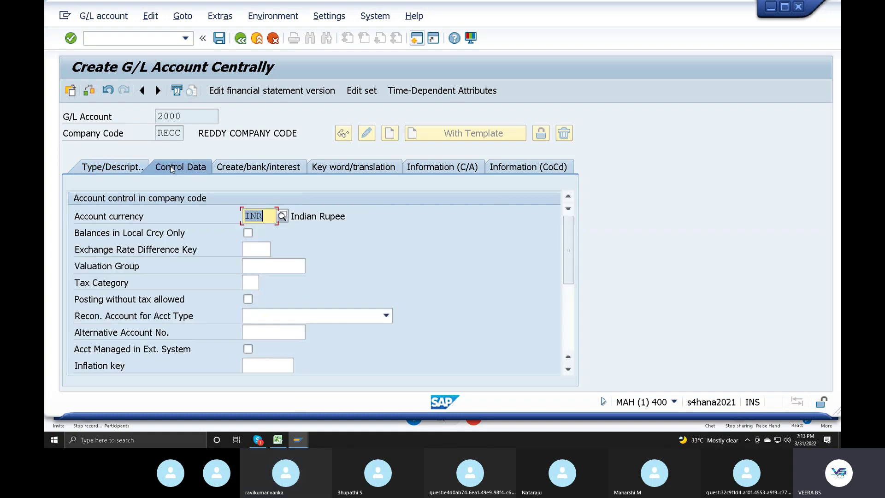
click(248, 233)
scroll(256, 320, down, 3)
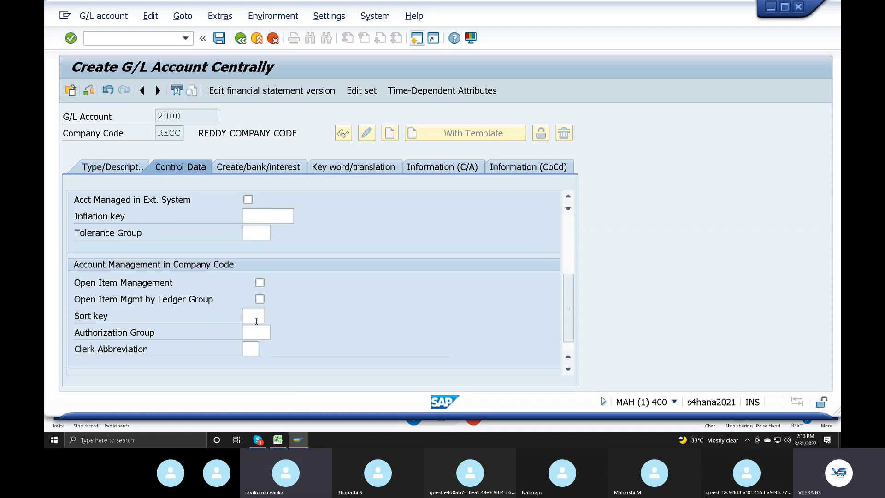
click(249, 317)
click(271, 316)
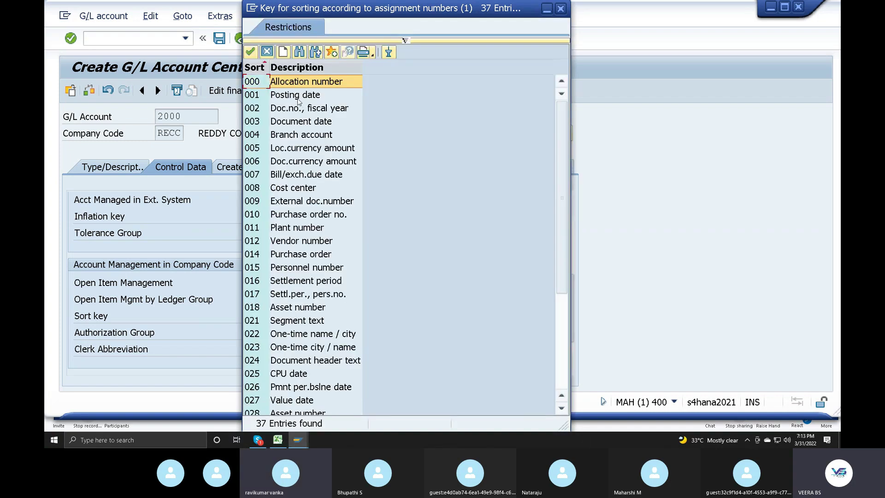
key(Return)
Assign field status group YB01, General (with text & assignment), to account 2000 and save it
click(282, 170)
click(275, 214)
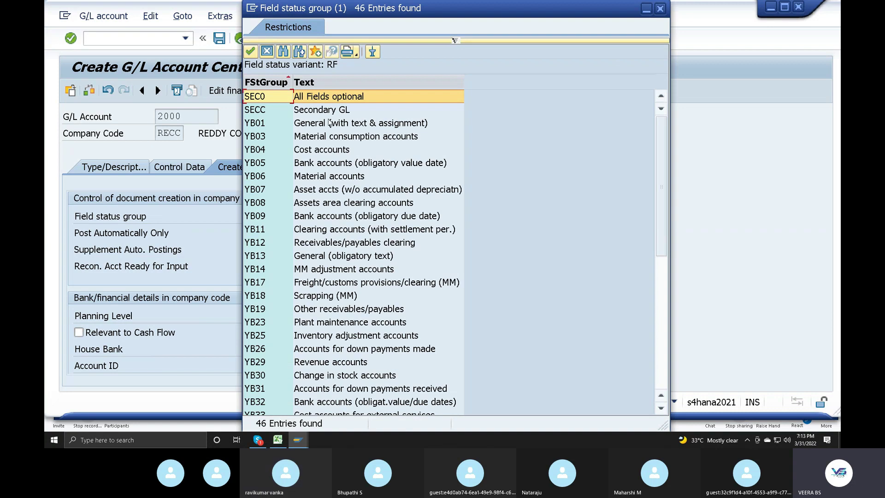
double_click(322, 125)
click(219, 38)
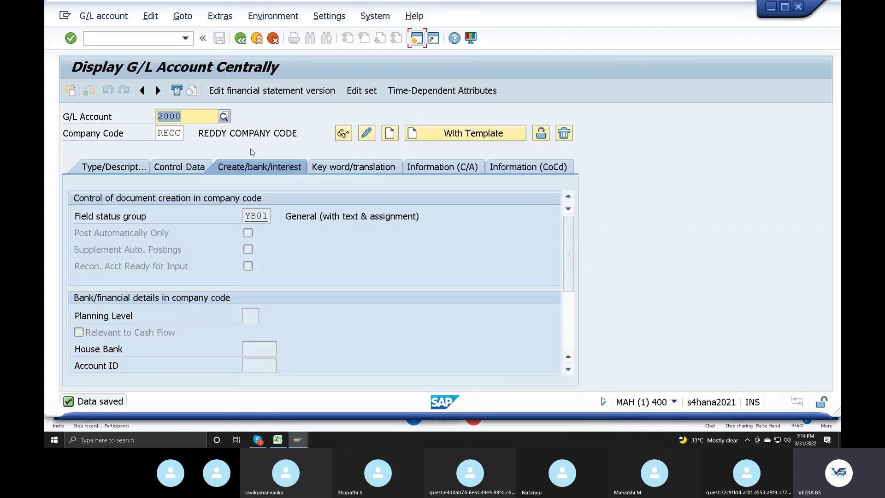
Look up the G/L accounts existing in chart of accounts RCA and close the list without changing the account
click(225, 118)
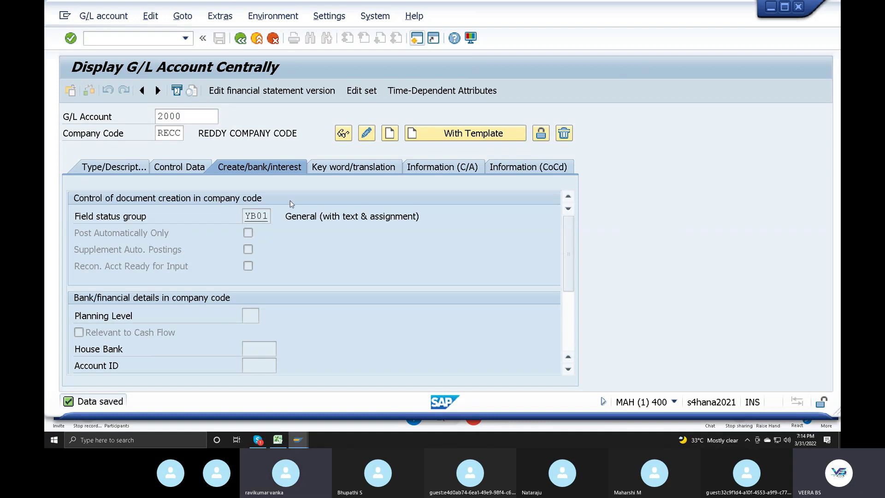
click(622, 359)
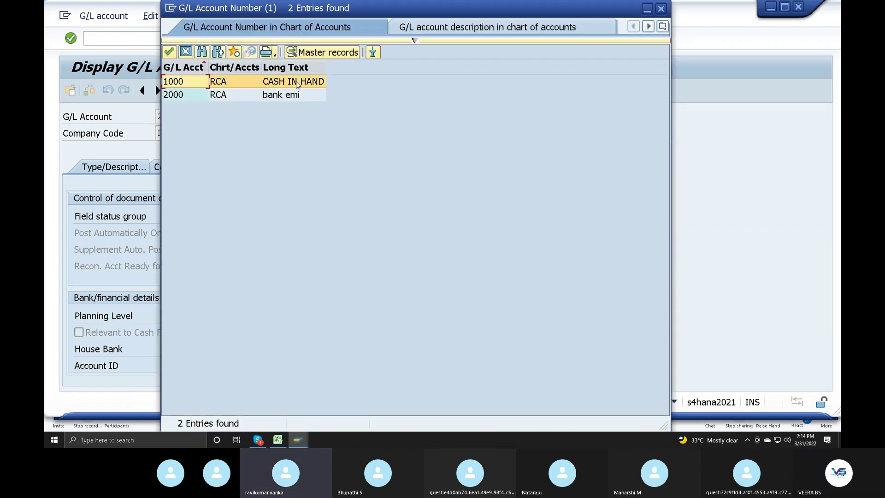
click(292, 96)
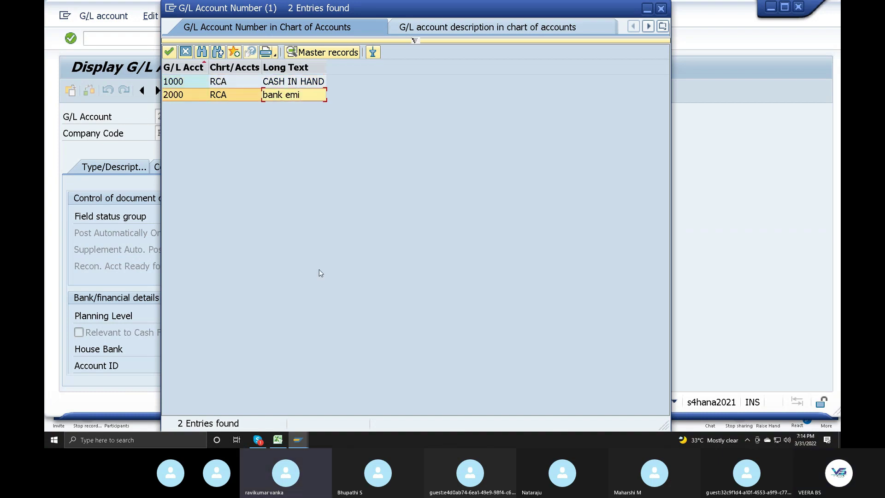
click(661, 8)
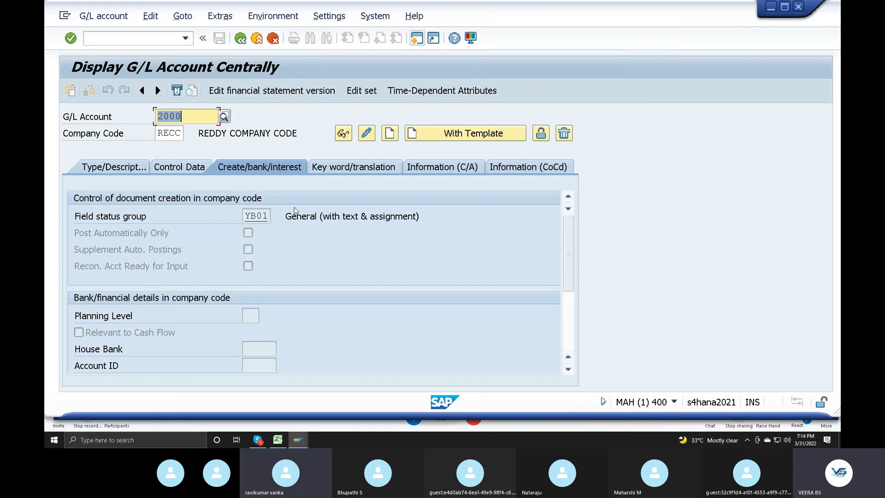
Switch to the SAP IMP TRN SHEET workbook in Excel and review its configuration list down to the user-level master data heading
click(297, 439)
click(277, 439)
scroll(246, 220, up, 10)
drag(165, 147, 699, 446)
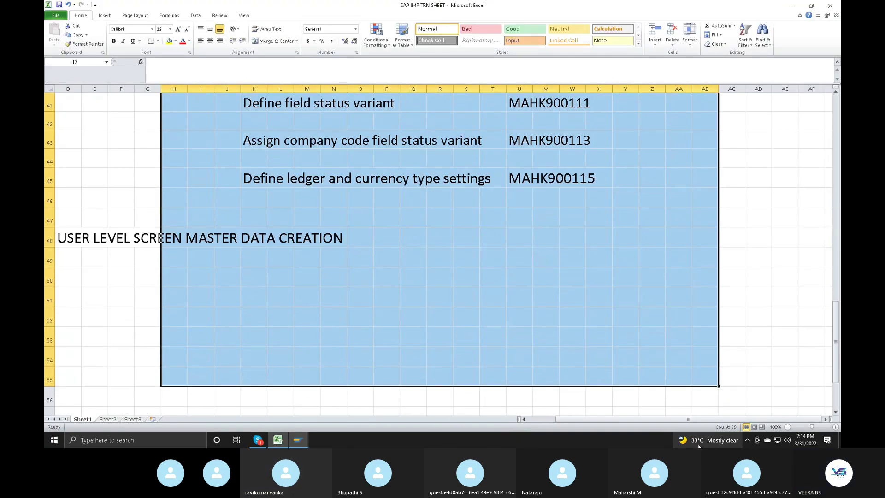
mouse_move(699, 446)
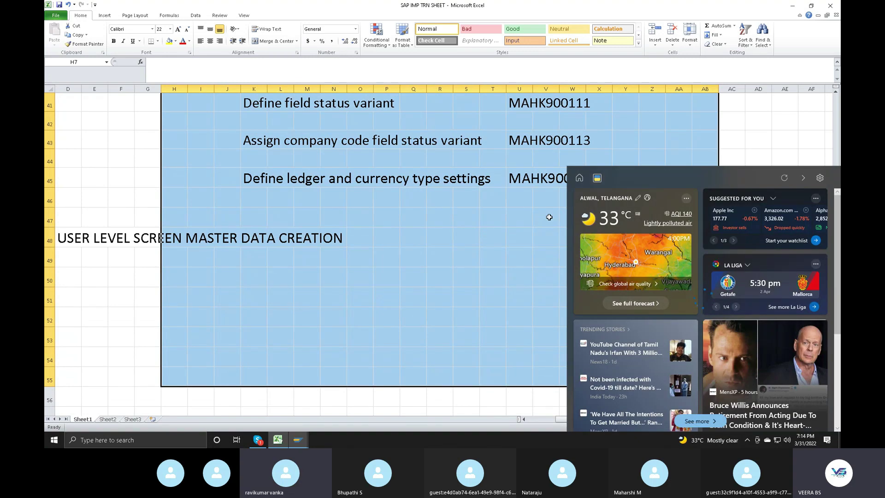
click(548, 217)
click(544, 193)
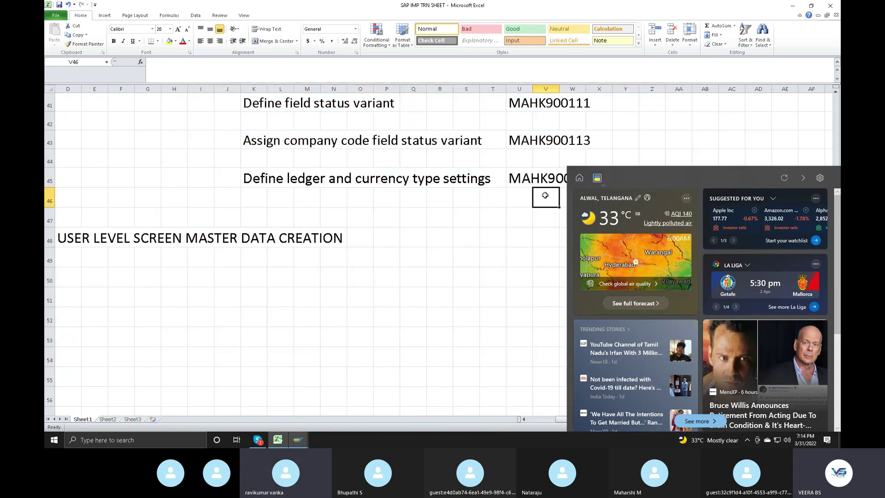
Dismiss the news panel and close the browser window showing the news article
click(387, 339)
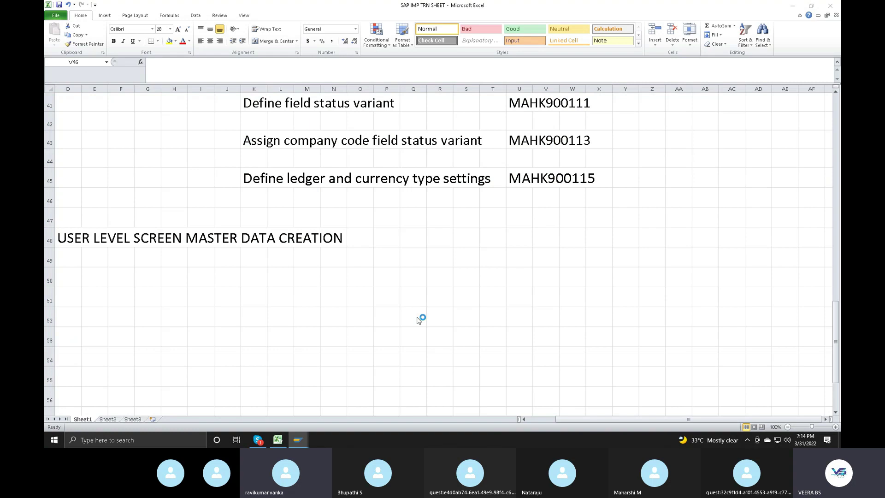
scroll(416, 317, up, 5)
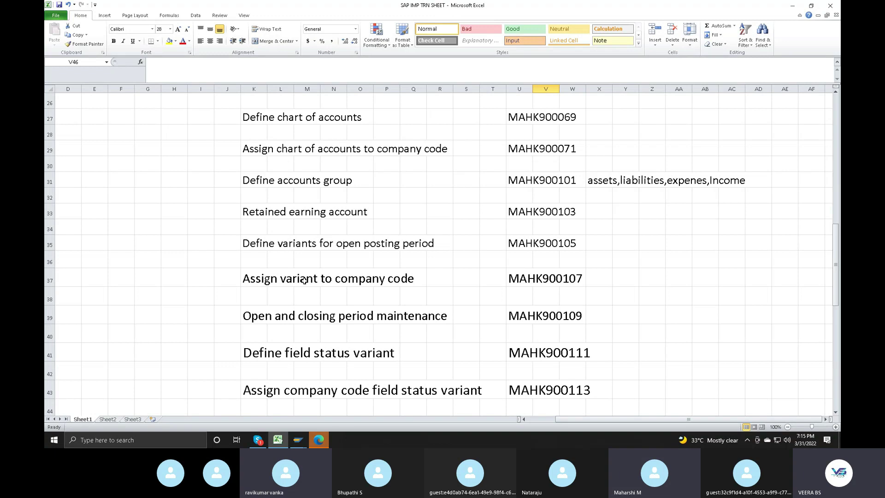
click(320, 439)
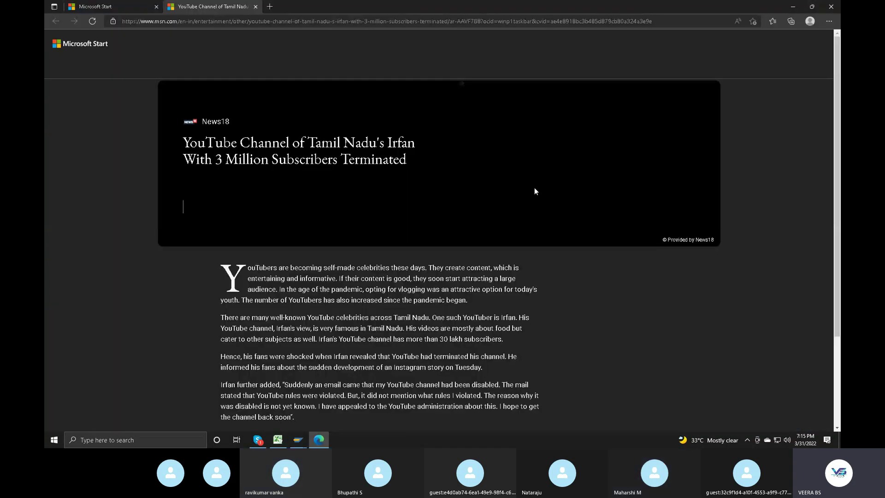
click(830, 7)
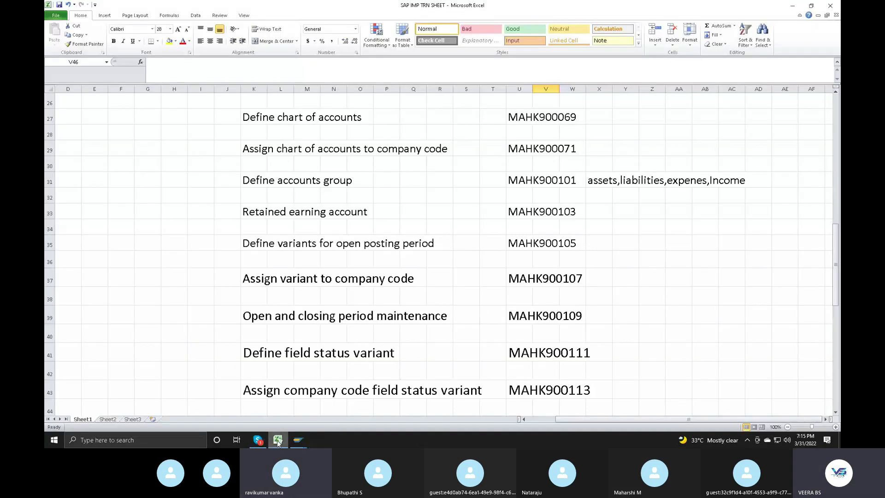
Switch to the SAP G/L account window and start creating G/L account 3000 in company code RECC
mouse_move(297, 440)
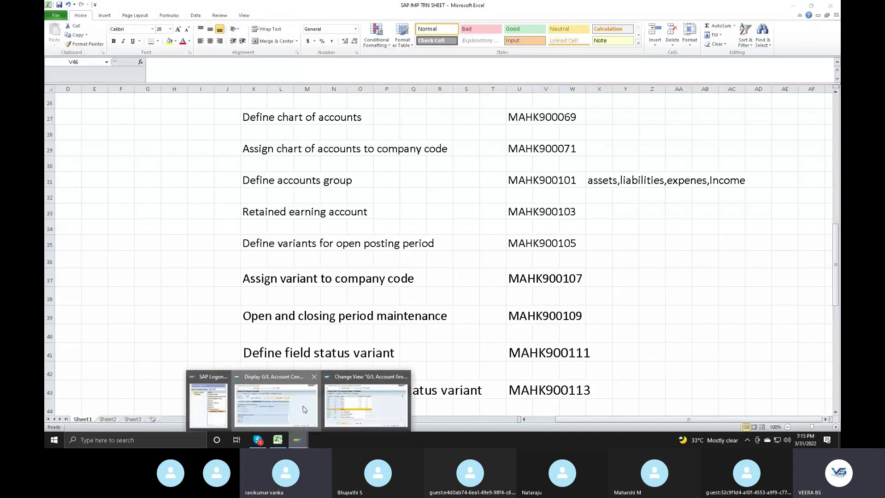
click(303, 408)
click(197, 118)
drag(192, 116, 46, 115)
text(3)
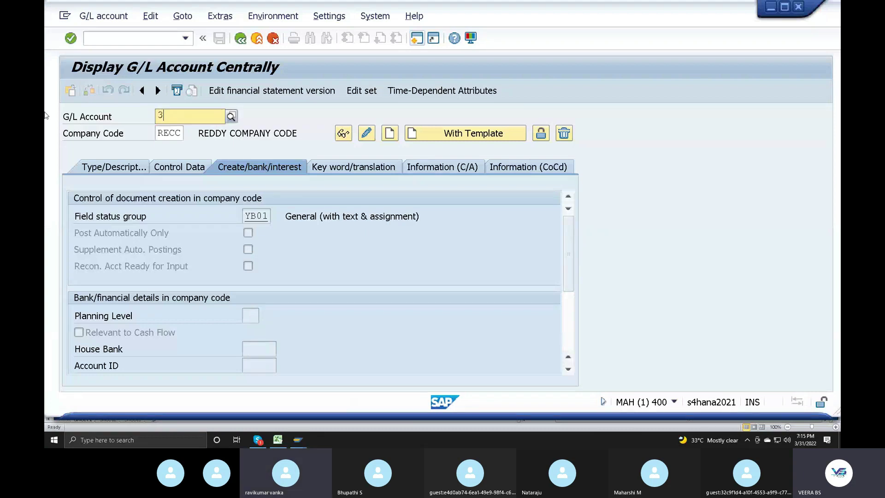
text(000)
key(Return)
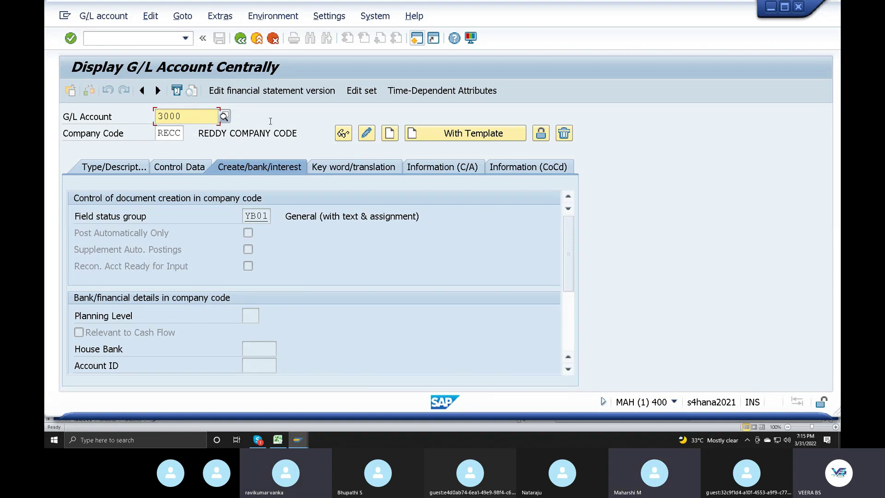
click(102, 15)
click(99, 48)
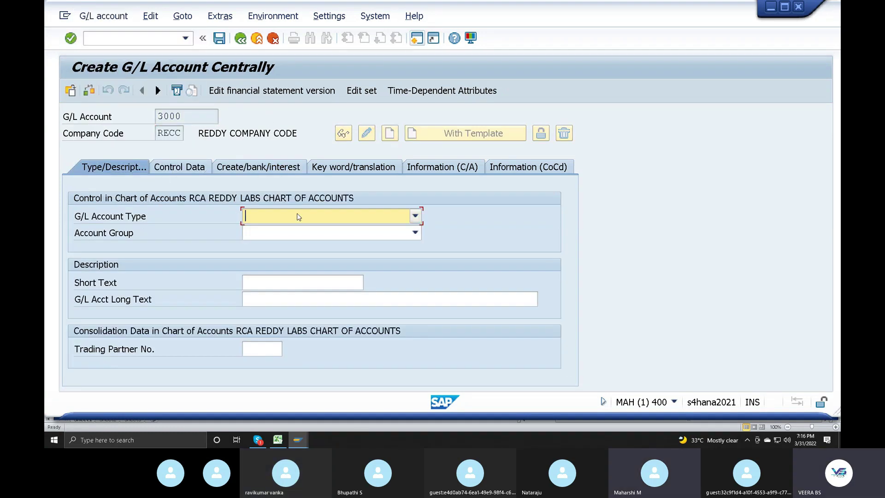
Set the G/L account type to N Nonoperating Expense or Income and the account group to EXP expenses
click(297, 215)
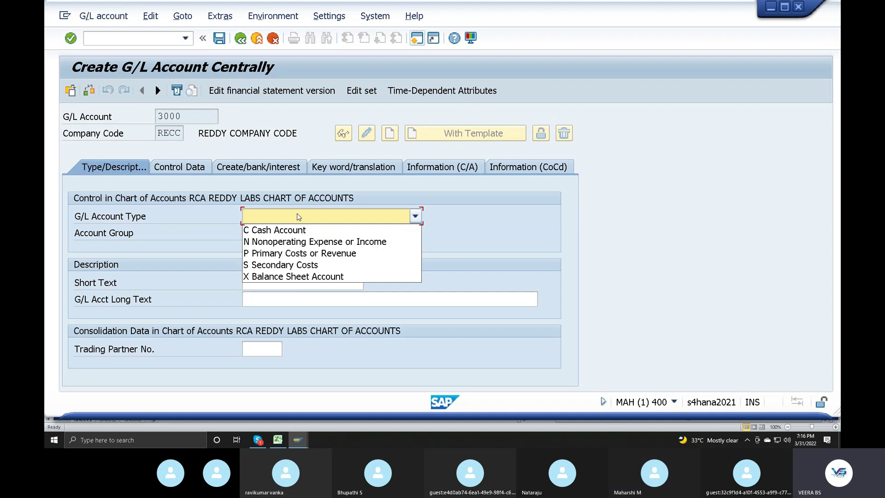
click(275, 242)
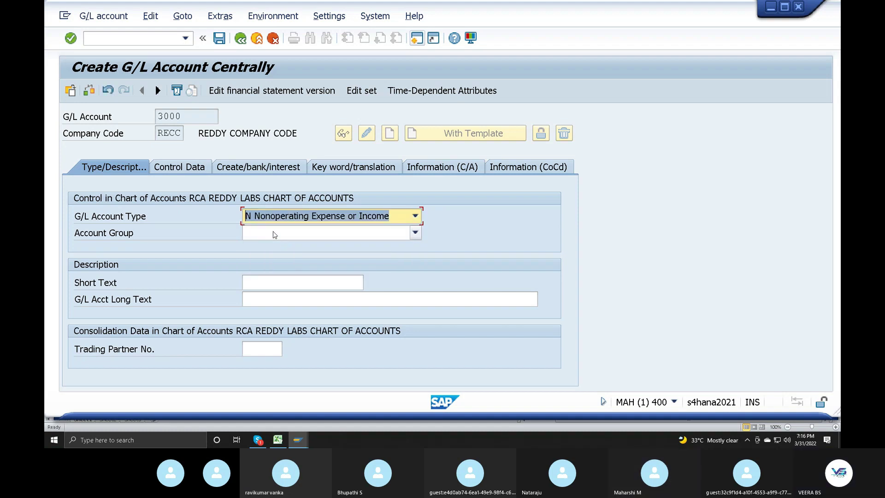
click(277, 232)
click(288, 258)
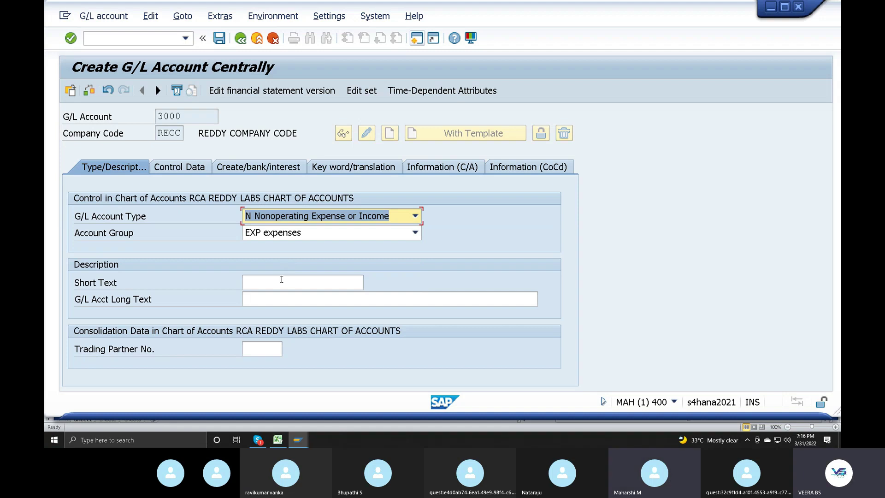
Enter "salaries account" as both the short text and the long text of the account
click(281, 279)
text(sala)
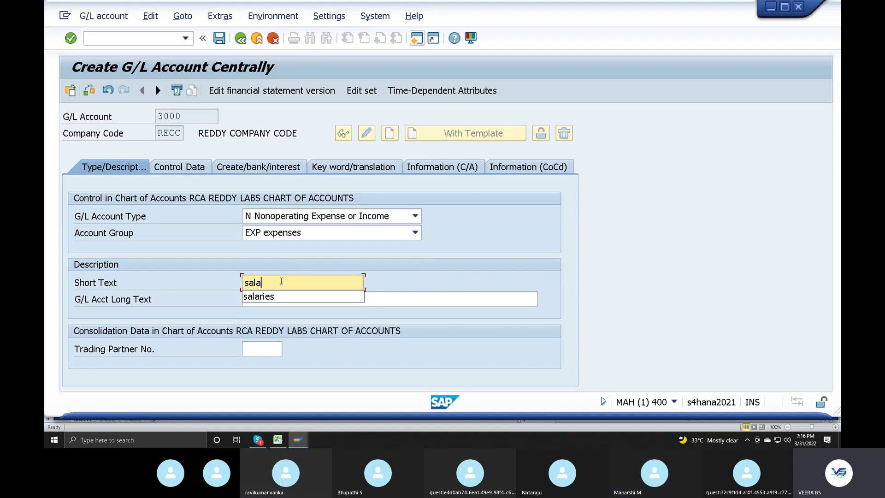
text(ries account)
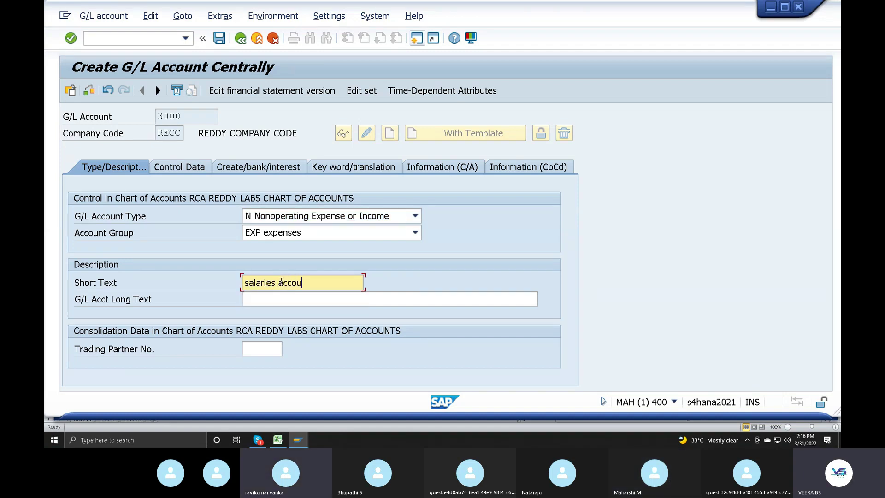
click(293, 297)
text(sa)
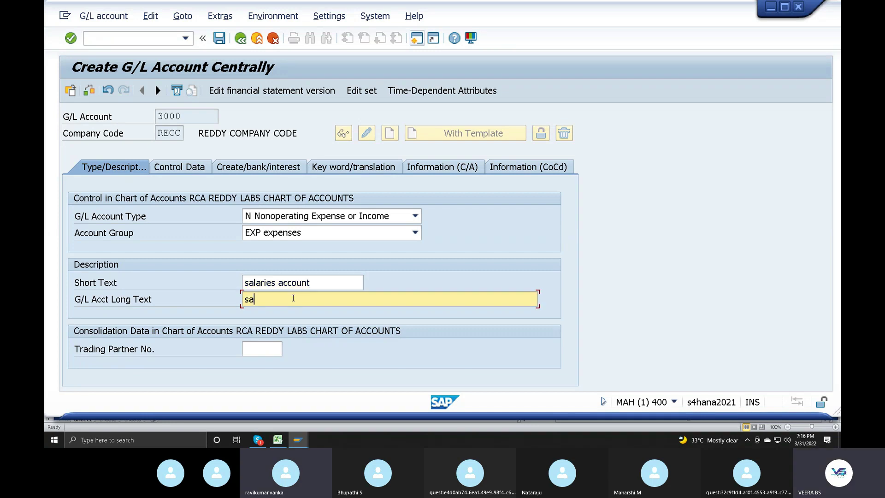
text(laries)
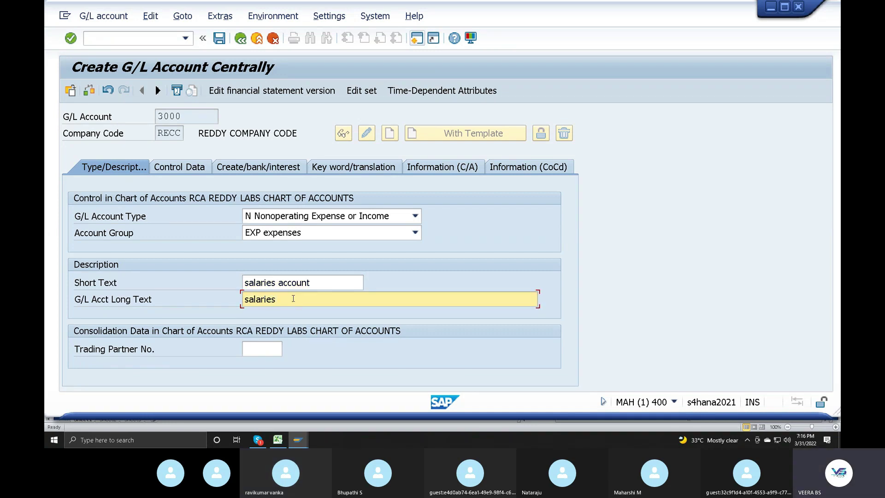
text( accu)
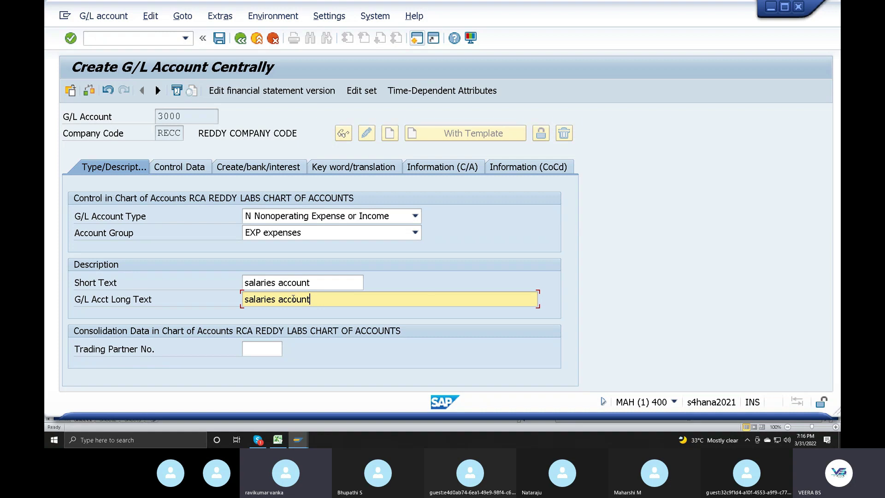
text(nt)
Enable balances in local currency only in the control data and choose sort key 000, Allocation number
click(205, 169)
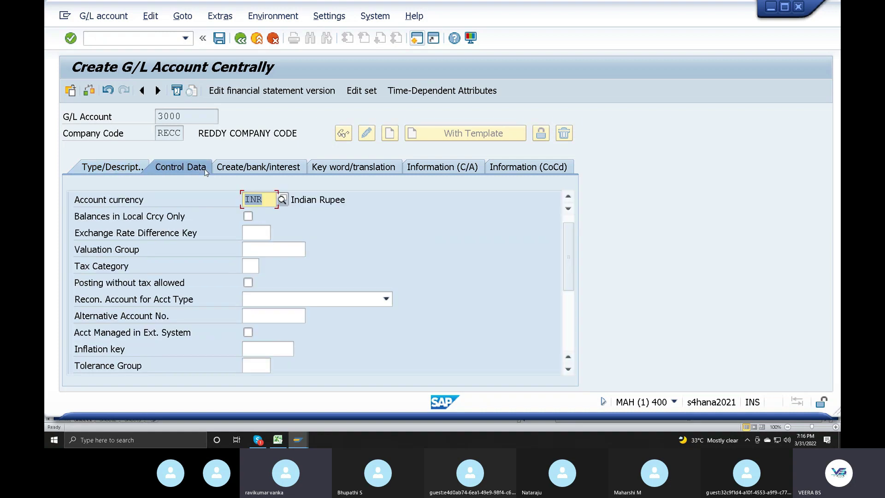
click(248, 216)
scroll(296, 286, down, 2)
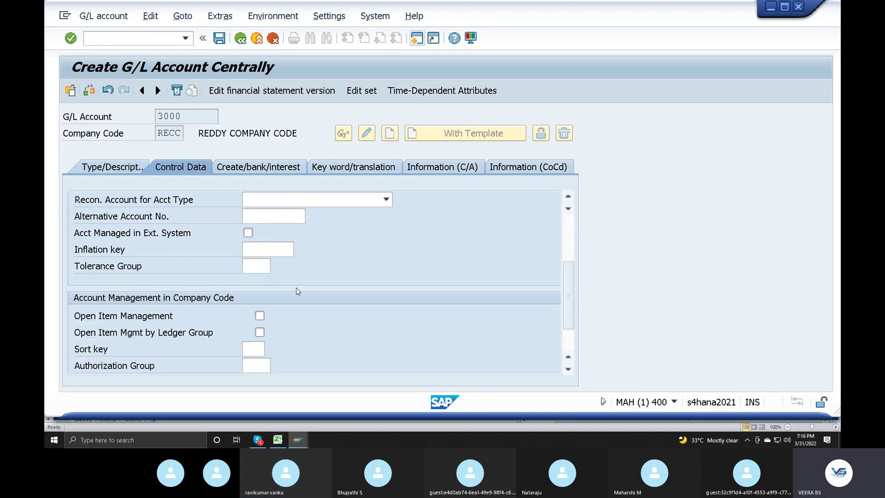
click(254, 348)
click(271, 349)
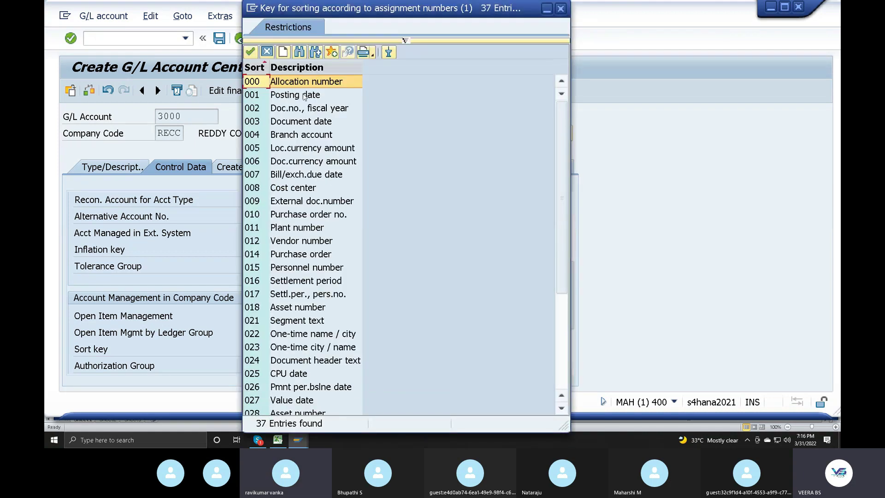
double_click(296, 81)
Assign field status group YB01, General (with text & assignment), to account 3000 and save it
click(267, 168)
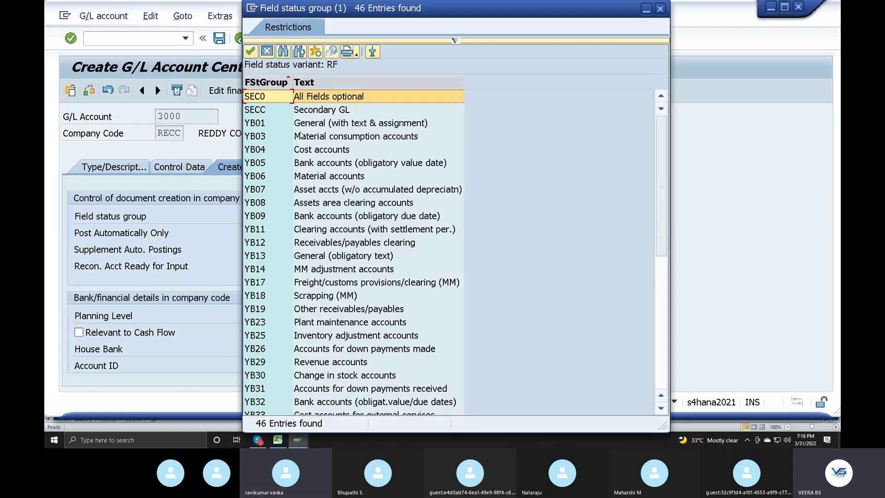
click(308, 123)
double_click(308, 123)
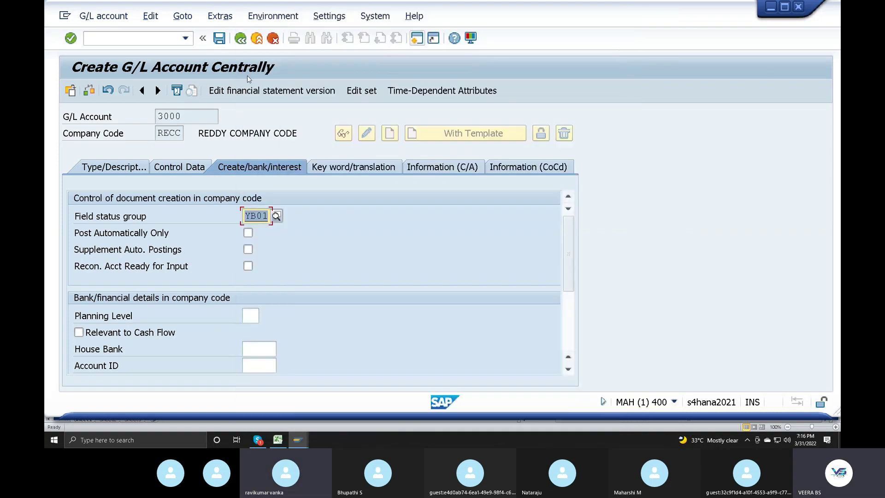
click(219, 38)
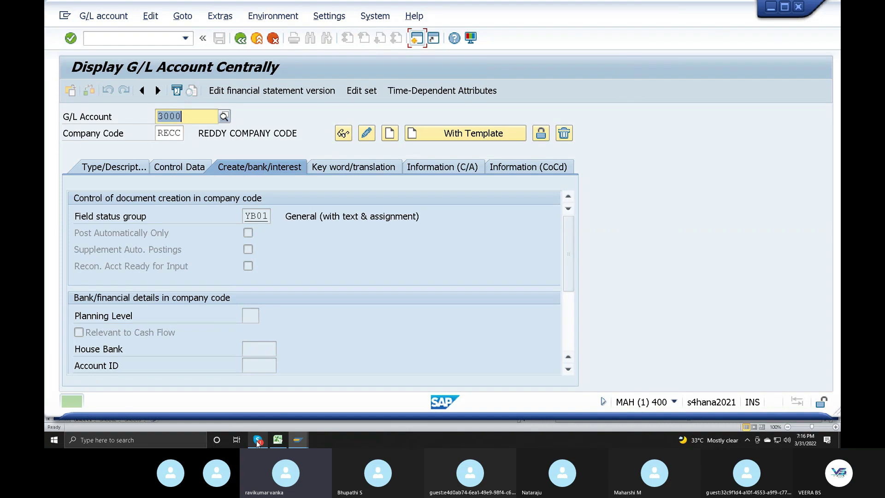
Mute the unmuted participant in the Skype call and return to the SAP window
click(257, 441)
click(116, 414)
click(499, 296)
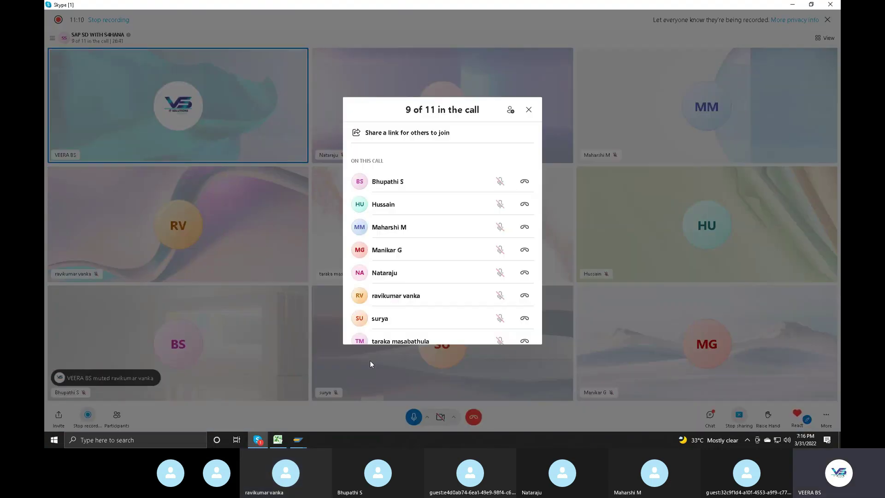
click(353, 372)
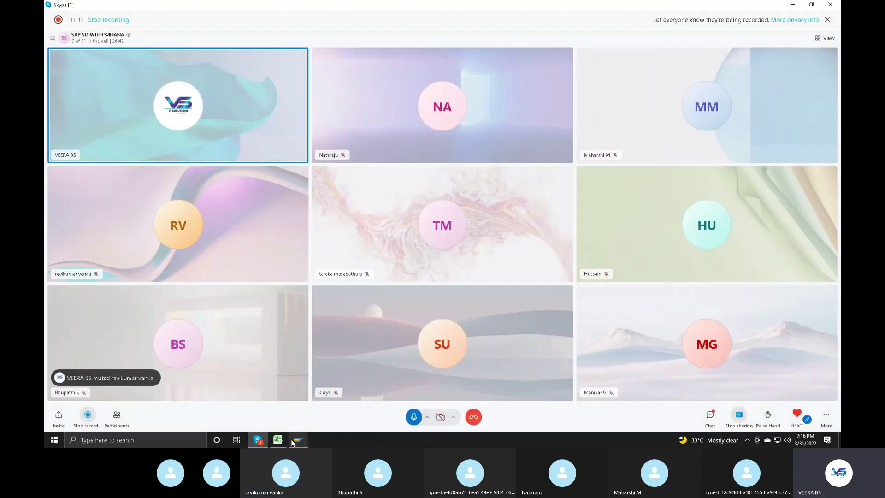
click(261, 442)
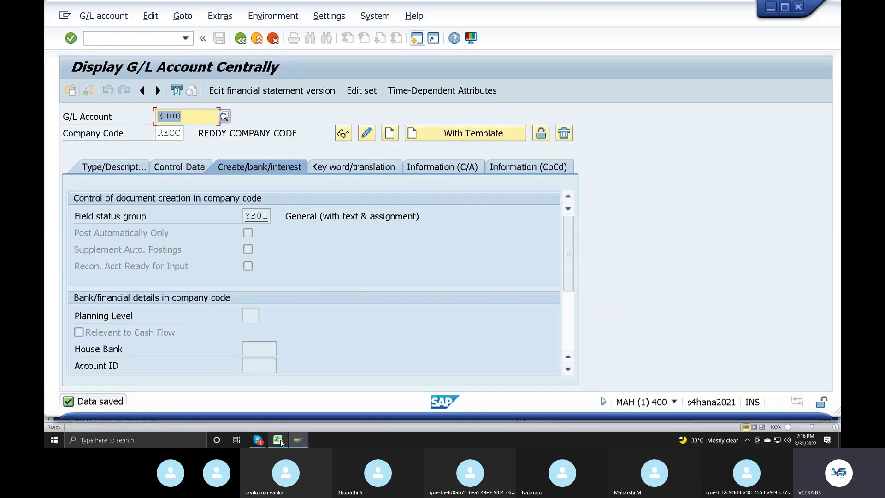
click(305, 436)
double_click(406, 110)
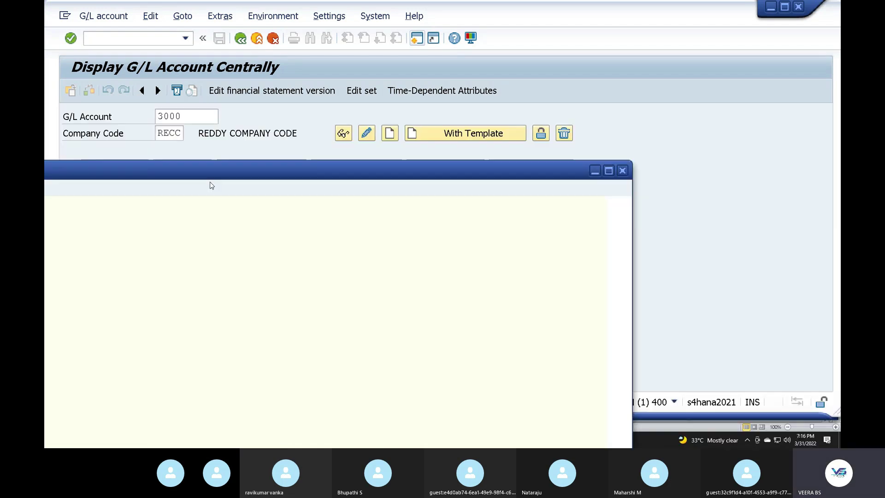
click(623, 171)
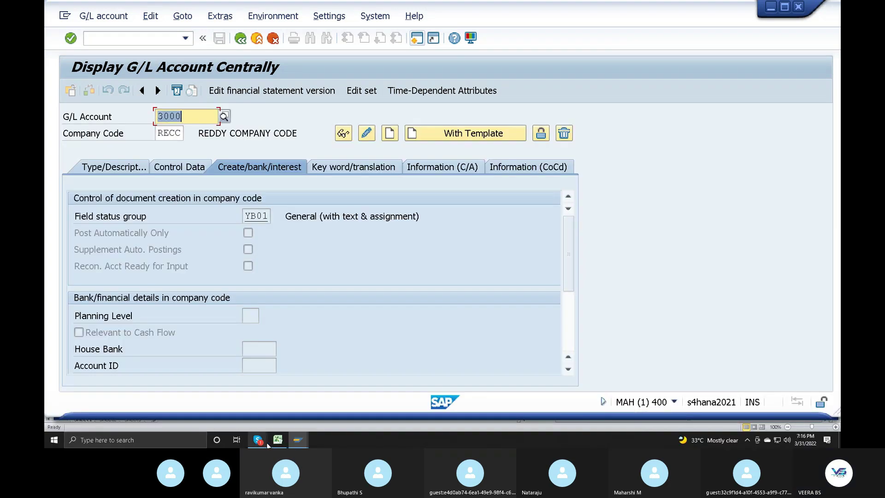
Switch to the SAP IMP TRN SHEET workbook in Excel and enter "T CODE FS00" in cell P48 beside the master data creation heading
click(277, 440)
scroll(365, 333, down, 5)
click(363, 336)
double_click(397, 240)
text(t c)
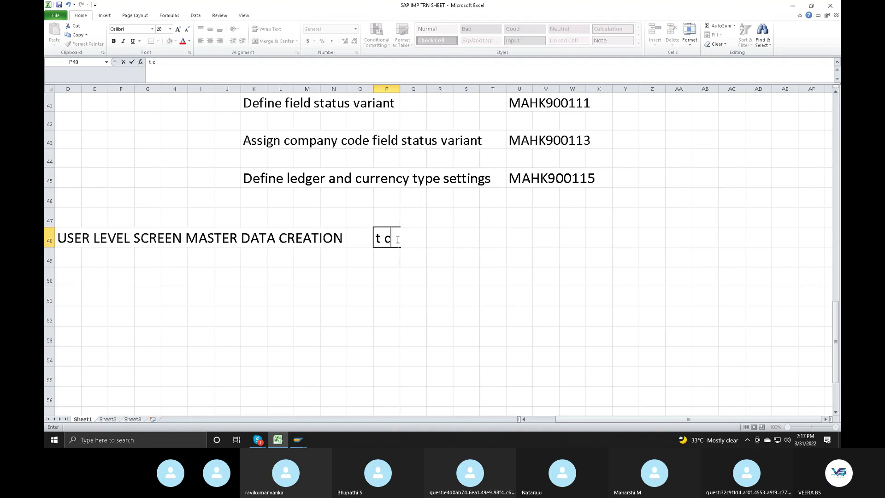
text(T CODE )
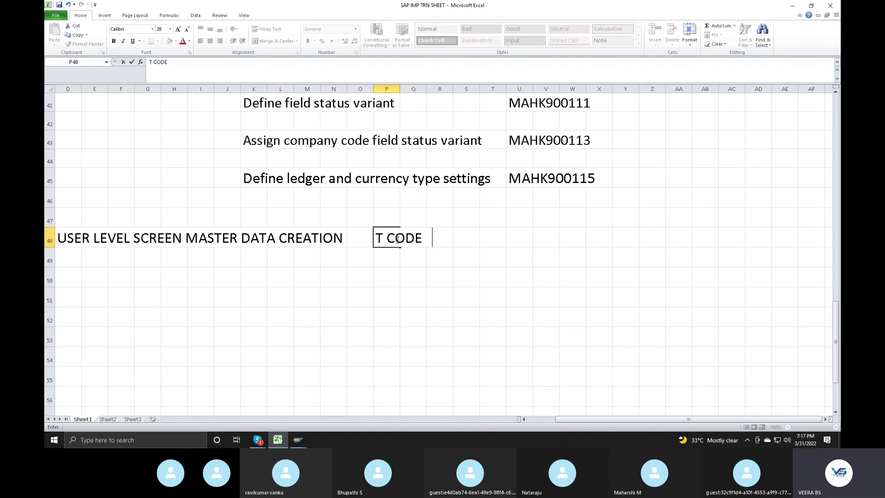
text(FS00)
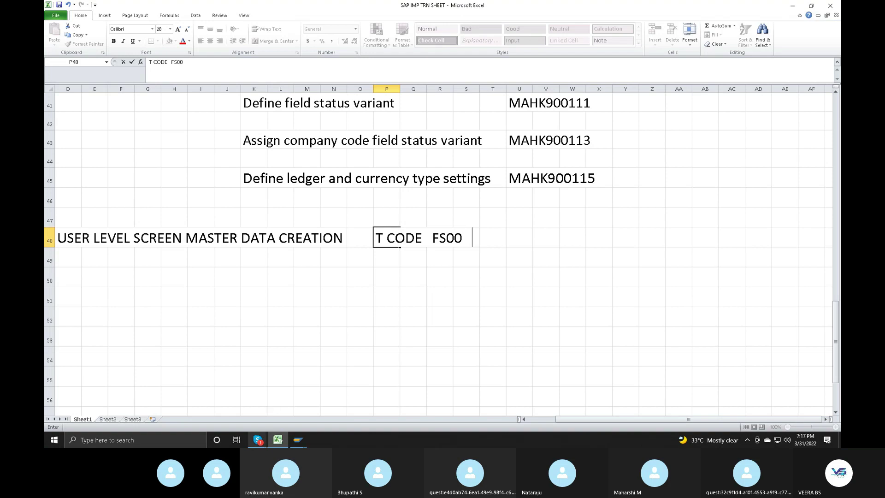
Check the participants list of the Skype call and return to the Excel workbook
click(258, 439)
click(251, 381)
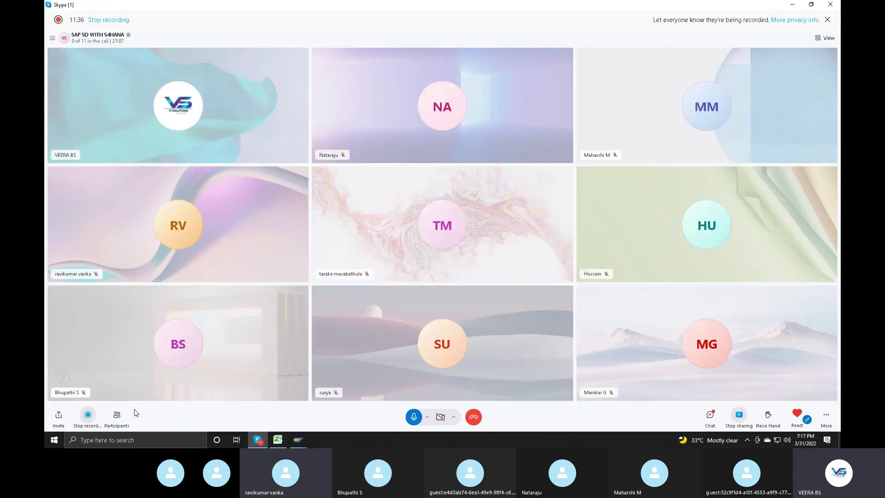
click(116, 414)
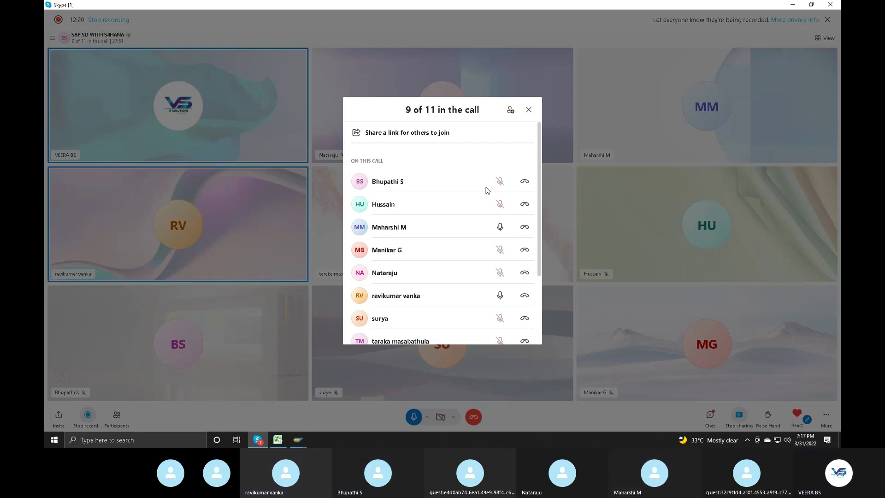
click(277, 440)
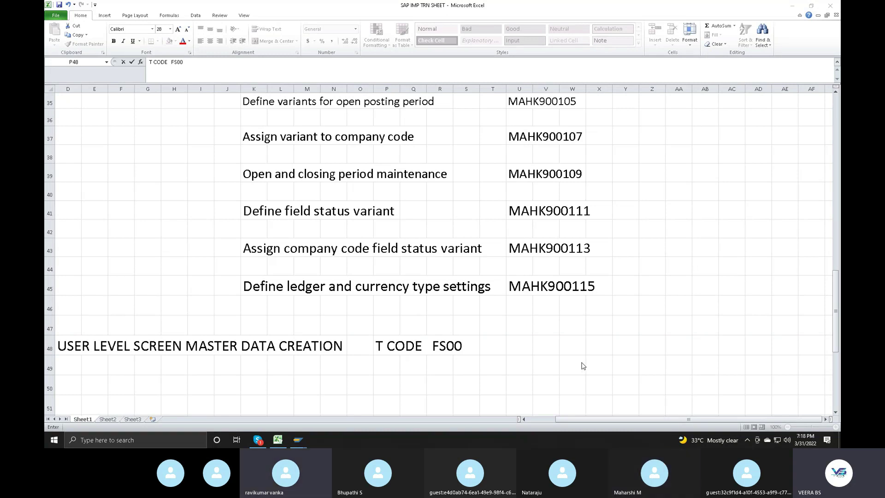
Select the whole configuration list in range H7:Y46 above the user-level master data heading
scroll(378, 300, up, 7)
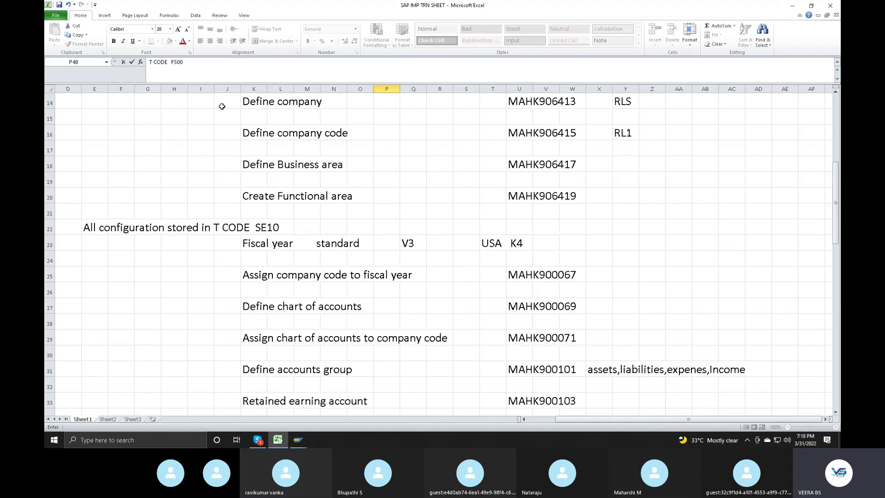
scroll(221, 117, up, 3)
drag(184, 139, 626, 197)
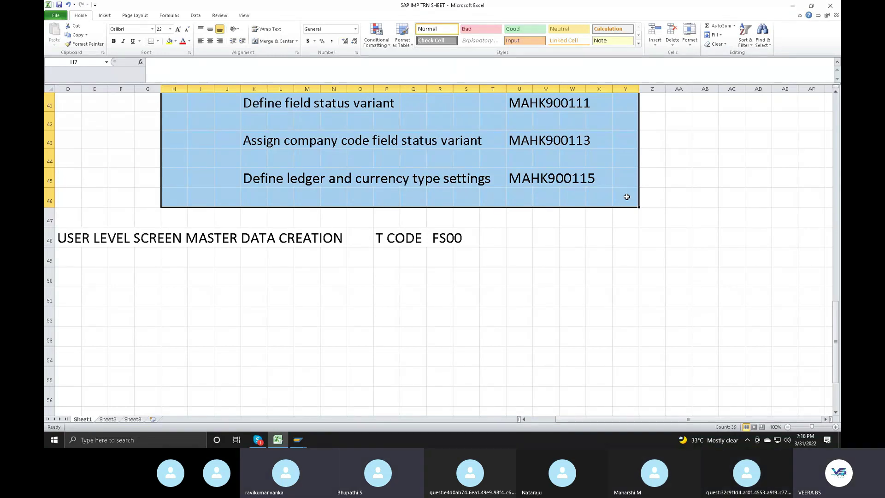
click(517, 315)
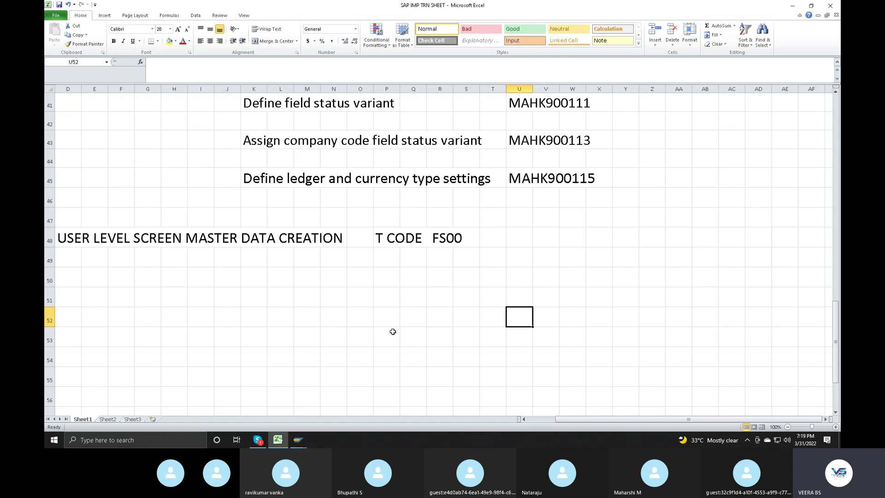
scroll(393, 332, up, 4)
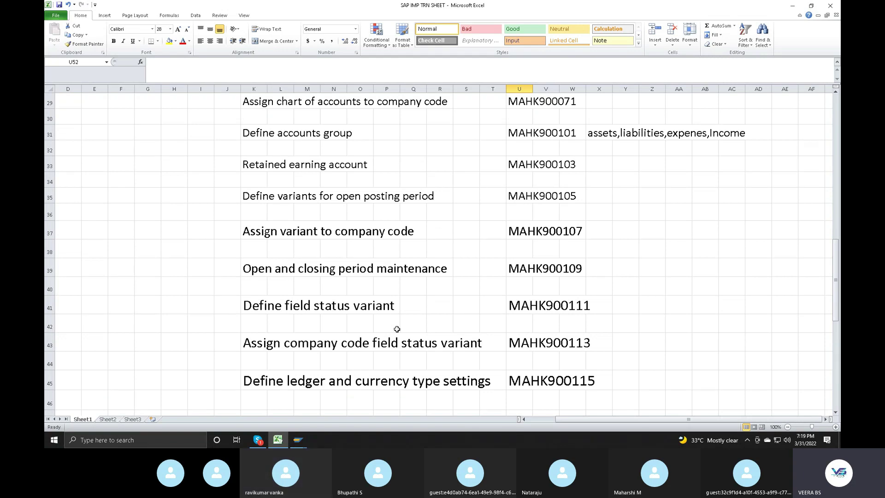
scroll(397, 329, down, 3)
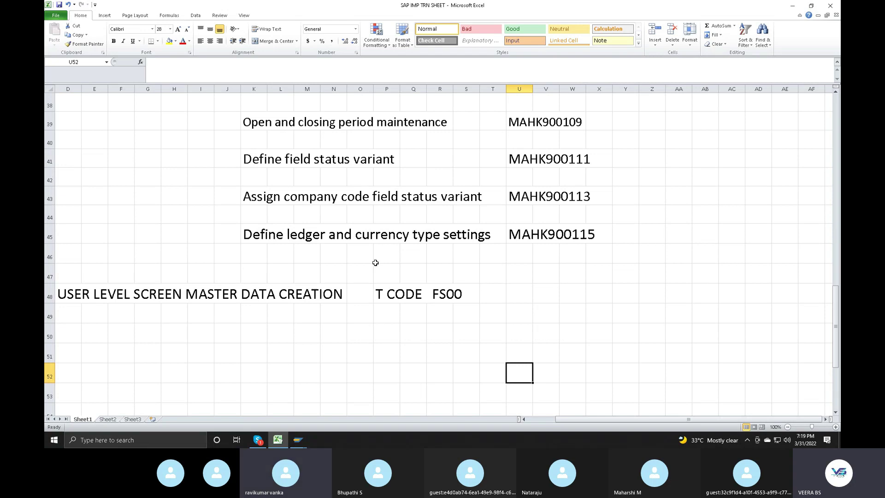
click(391, 368)
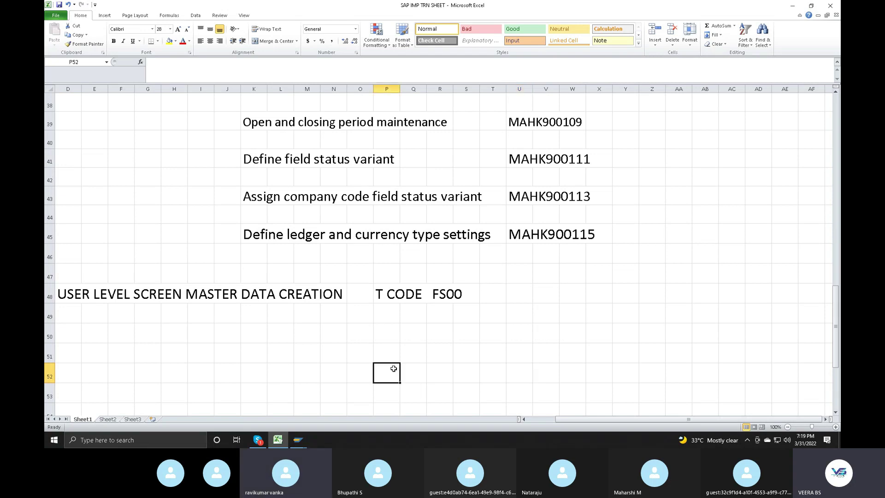
Switch to the SAP G/L account window and start creating G/L account 4000 for company code RECC
click(298, 440)
click(302, 417)
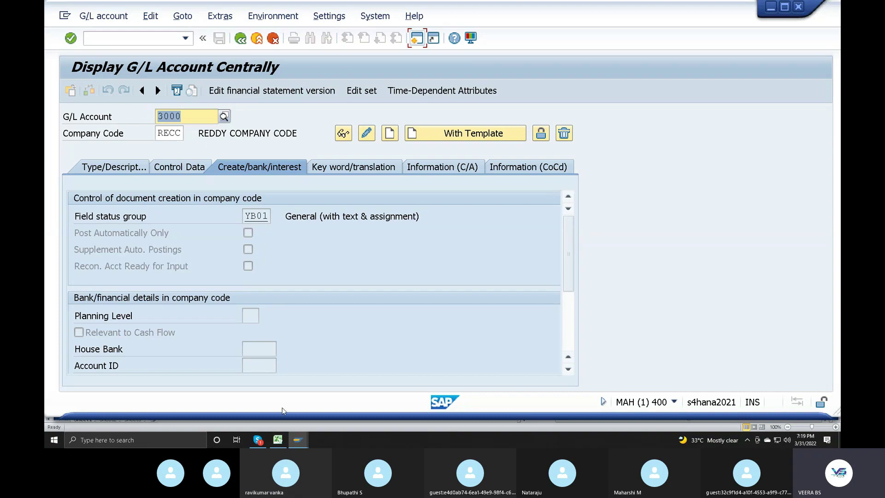
click(198, 114)
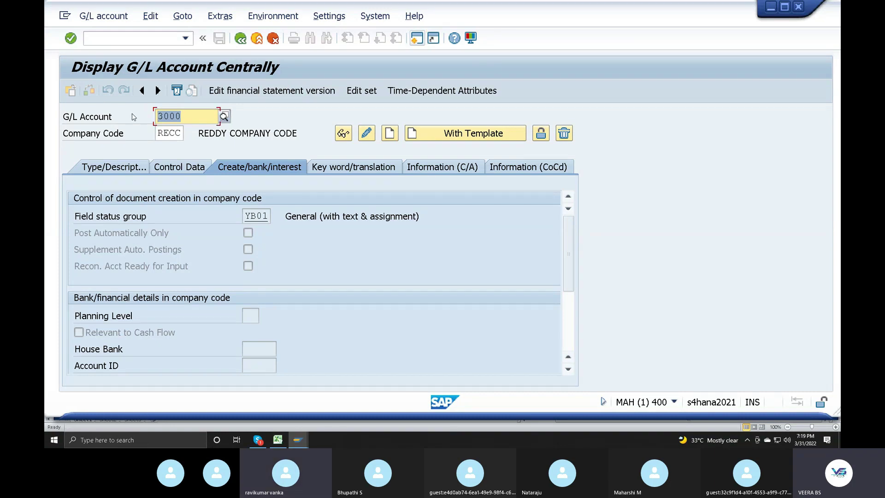
text(4000)
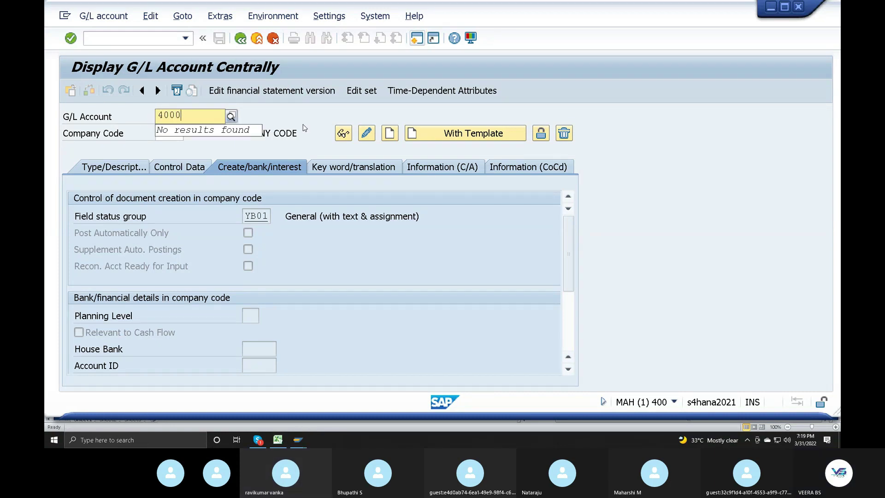
key(Return)
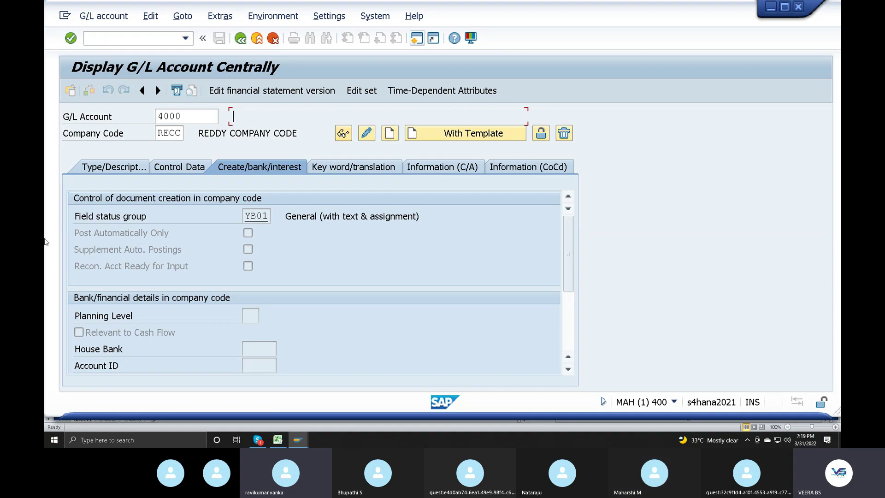
click(103, 16)
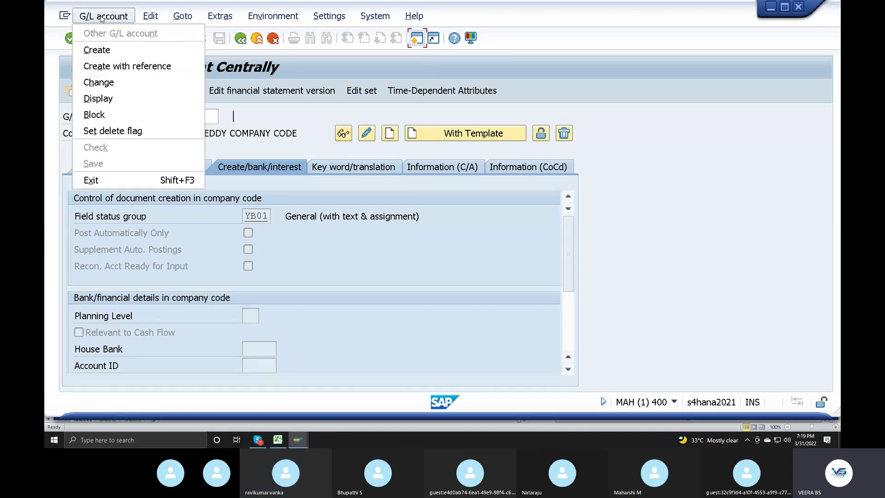
click(277, 118)
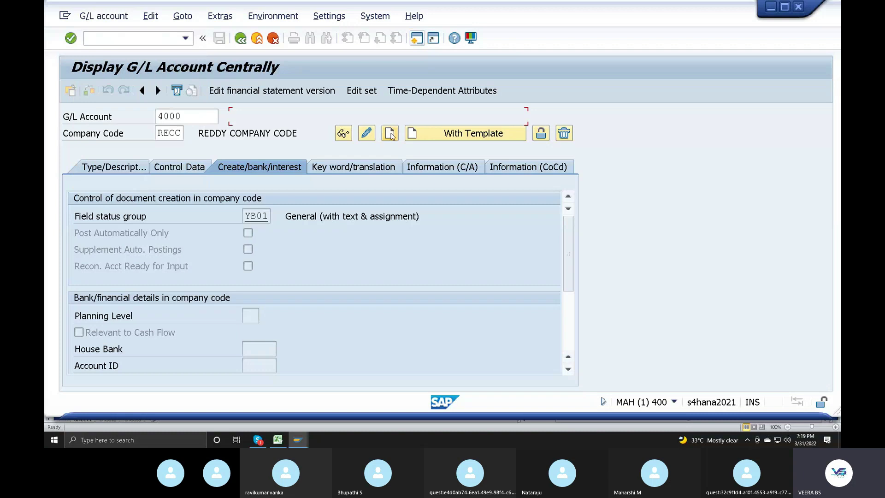
click(390, 134)
Classify account 4000 as type N Nonoperating Expense or Income in account group INC income
click(119, 167)
click(296, 215)
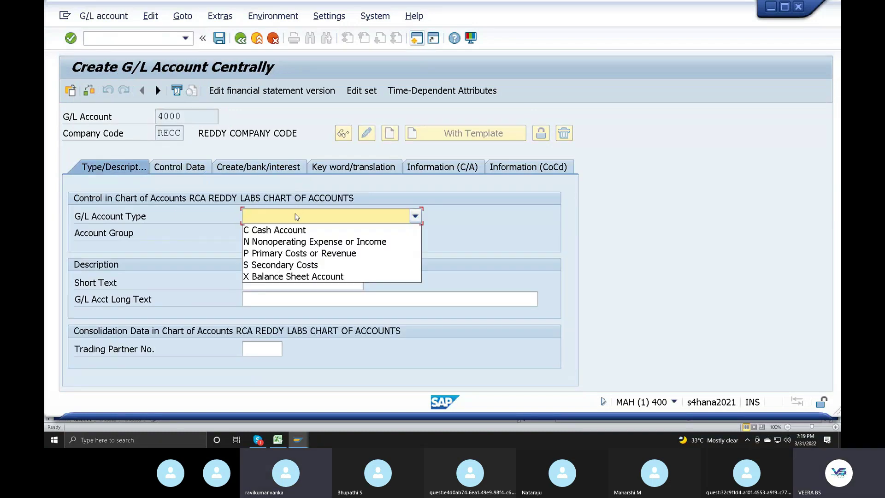
click(290, 242)
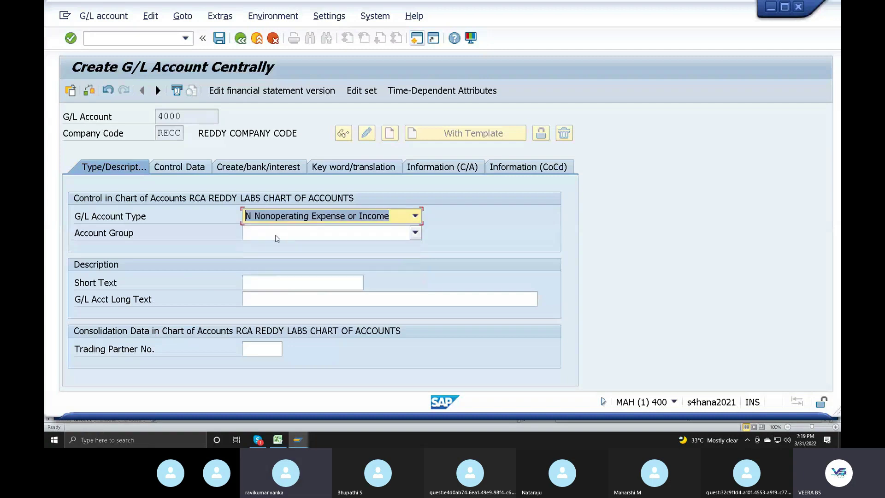
click(275, 233)
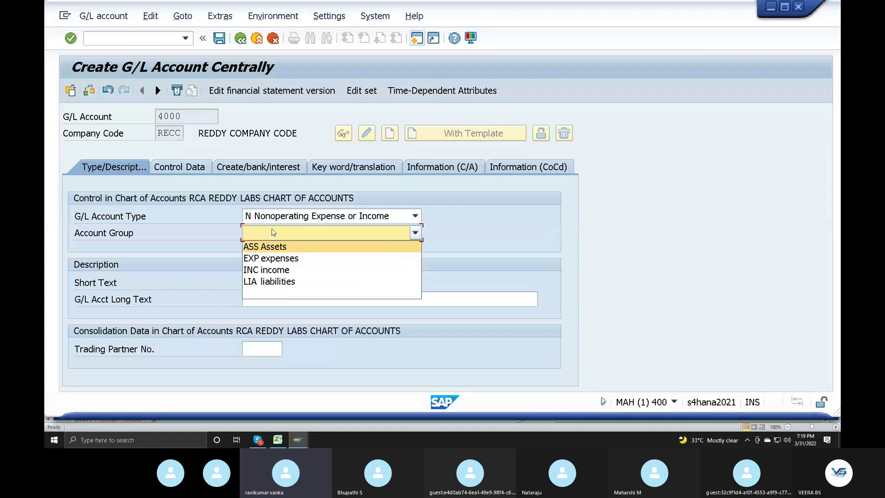
click(273, 271)
Enter REVENUE as both the short text and the long text of account 4000
click(268, 283)
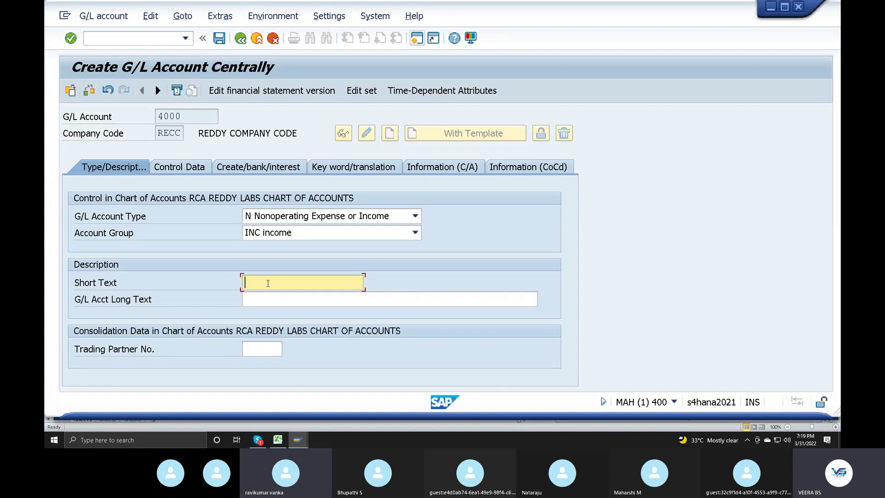
text(REVENUE)
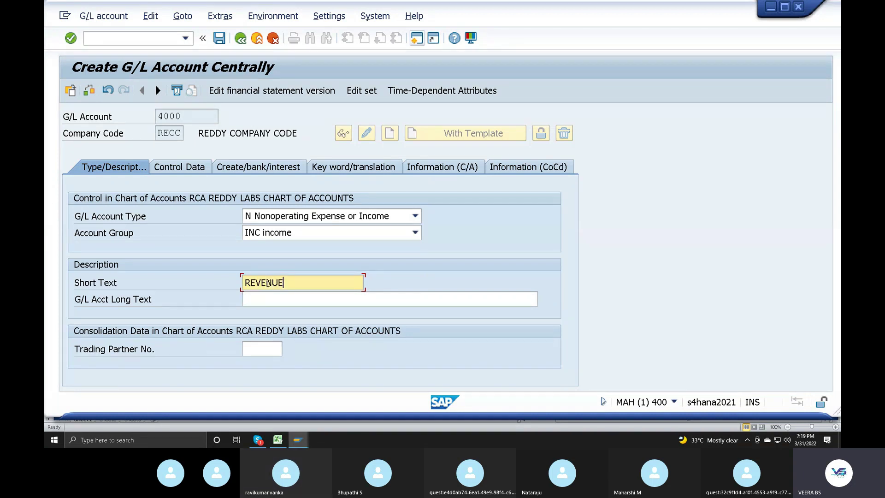
click(271, 299)
text(REVENUE)
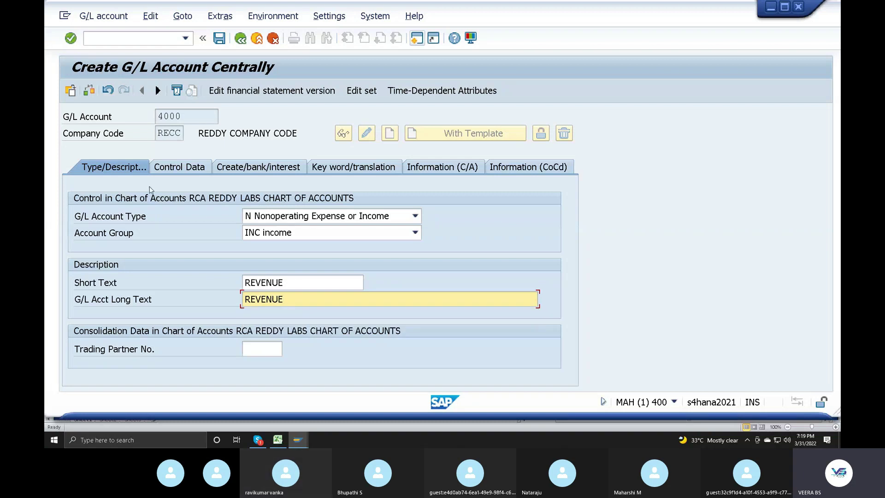
In the control data of account 4000, enable Balances in Local Crcy Only and choose sort key 001
click(173, 168)
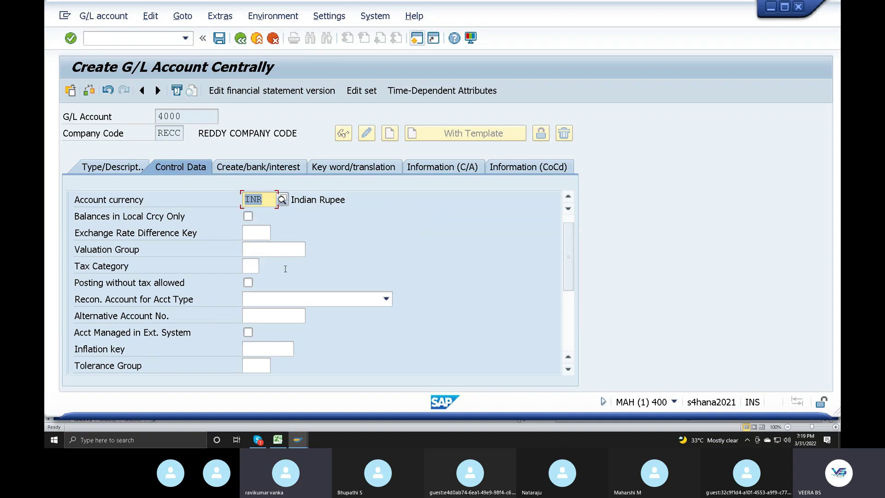
click(248, 216)
scroll(285, 300, down, 2)
click(258, 350)
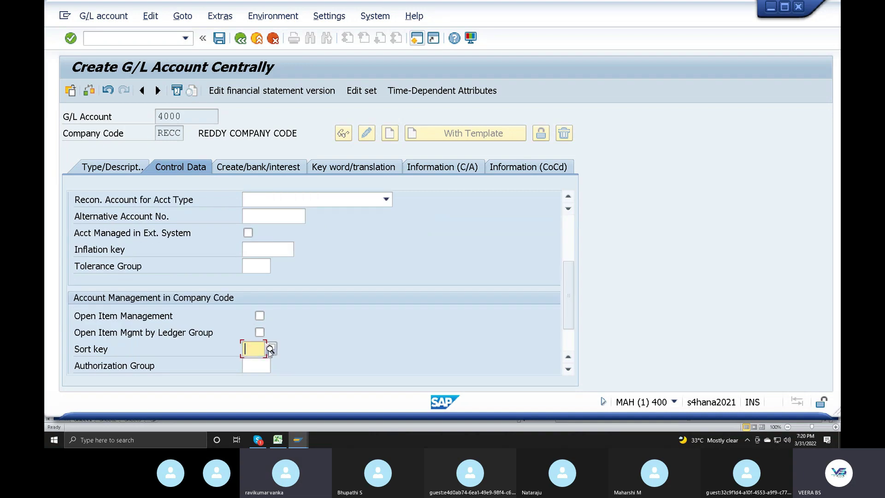
click(270, 348)
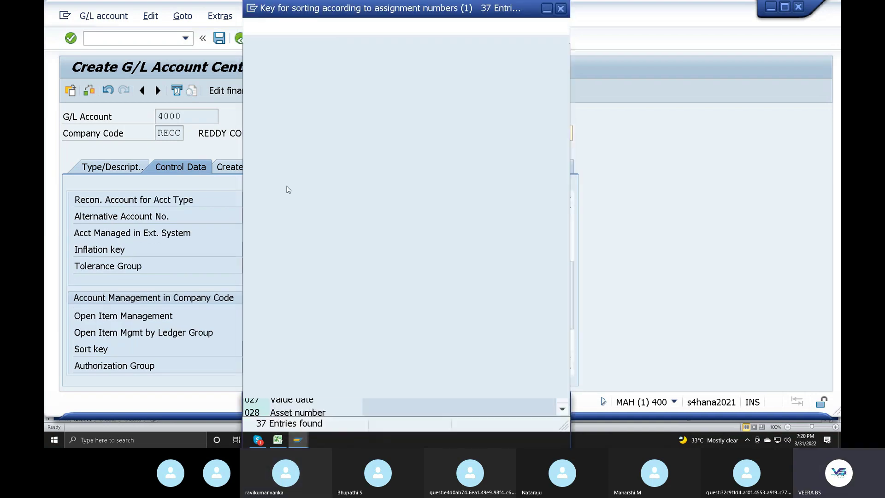
double_click(283, 96)
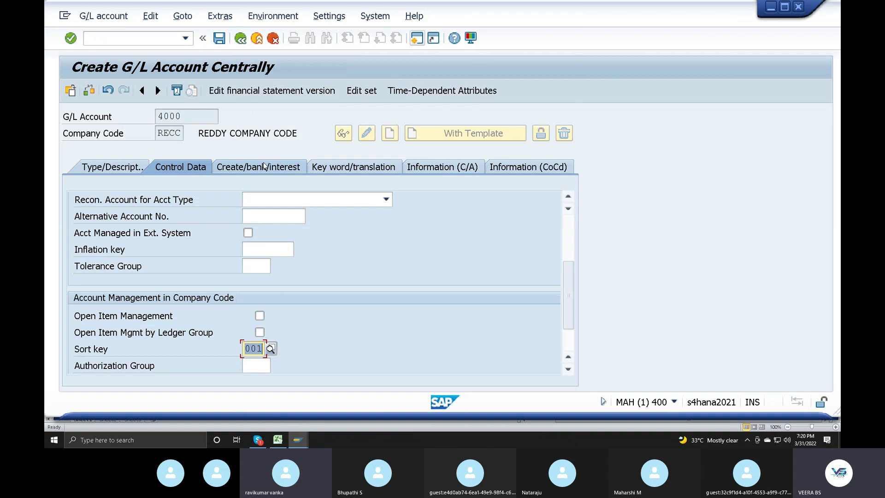
Assign field status group YB01, General (with text & assignment), to account 4000 and save the account
click(260, 168)
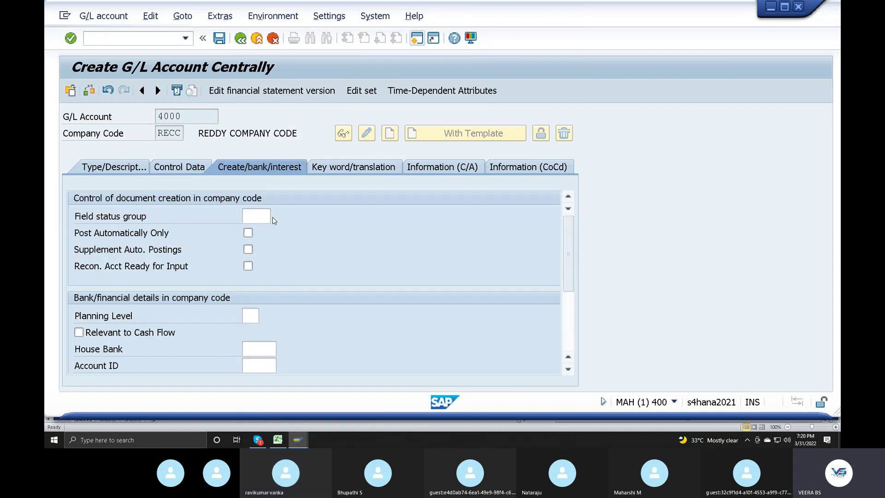
click(274, 221)
click(317, 124)
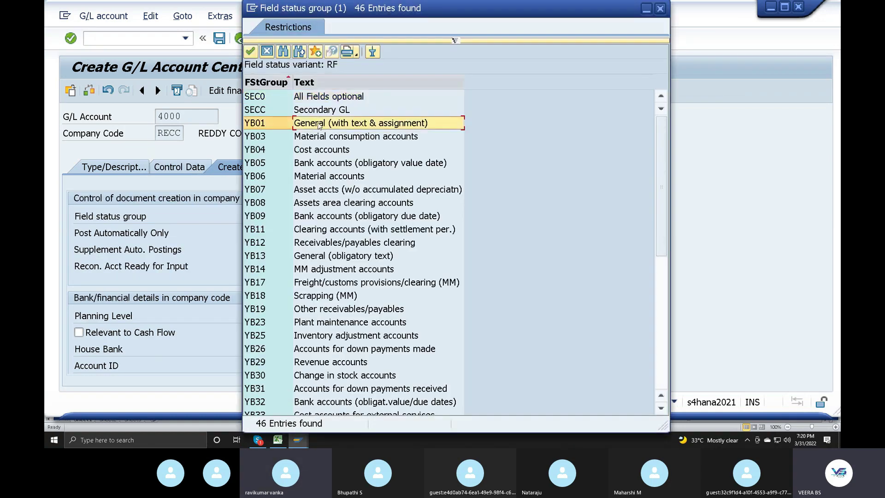
double_click(318, 124)
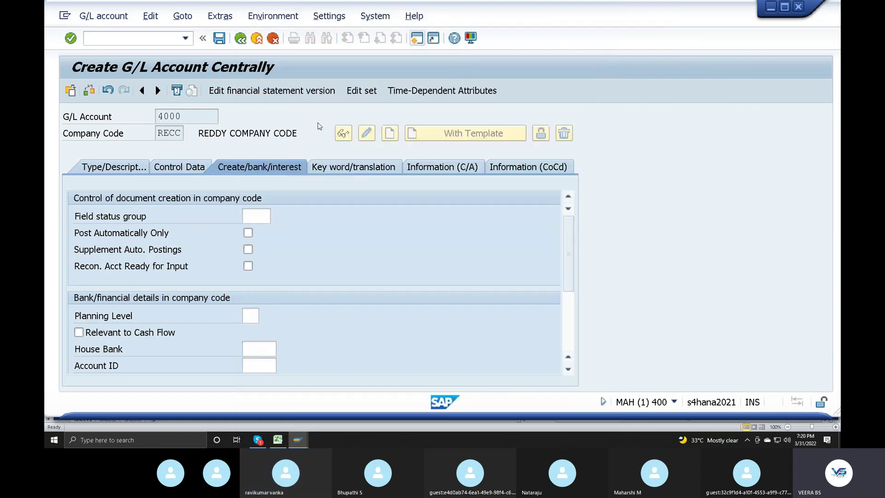
click(219, 38)
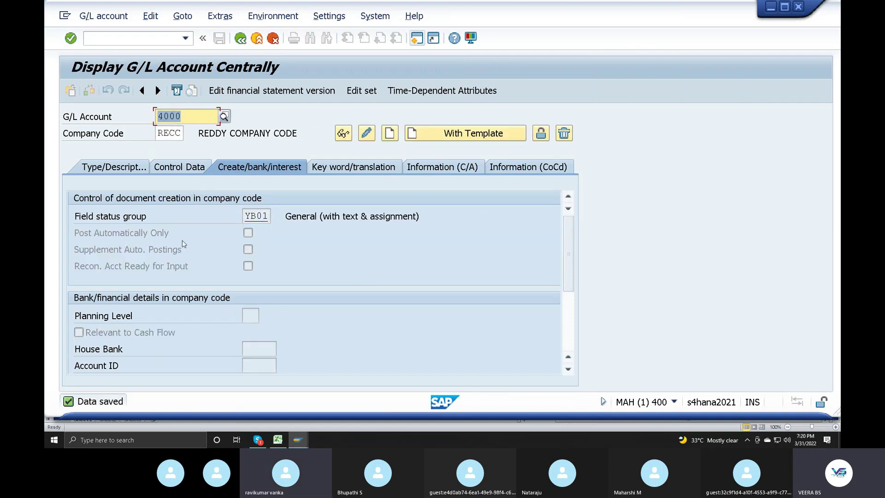
Change the G/L account number to 4001 for the next account in company code RECC
click(187, 117)
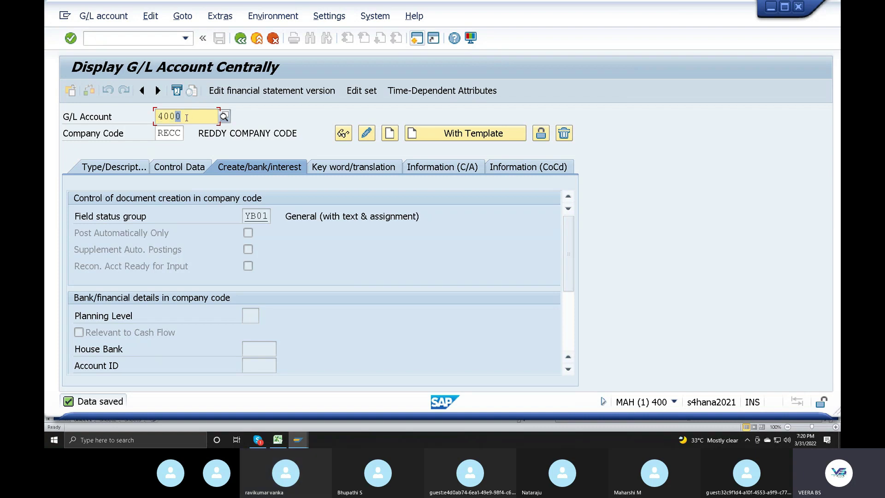
text(1)
click(267, 171)
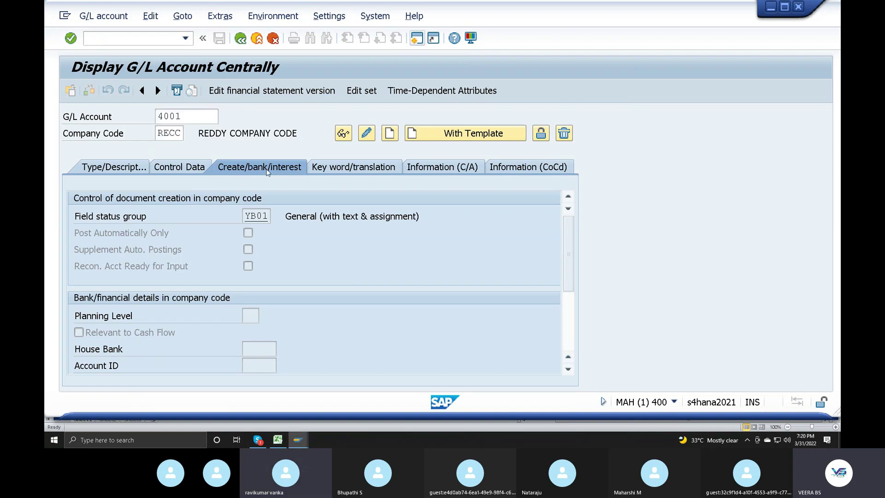
Review the existing G/L accounts of chart of accounts RCA in the account number search list, and close it
key(F4)
key(Return)
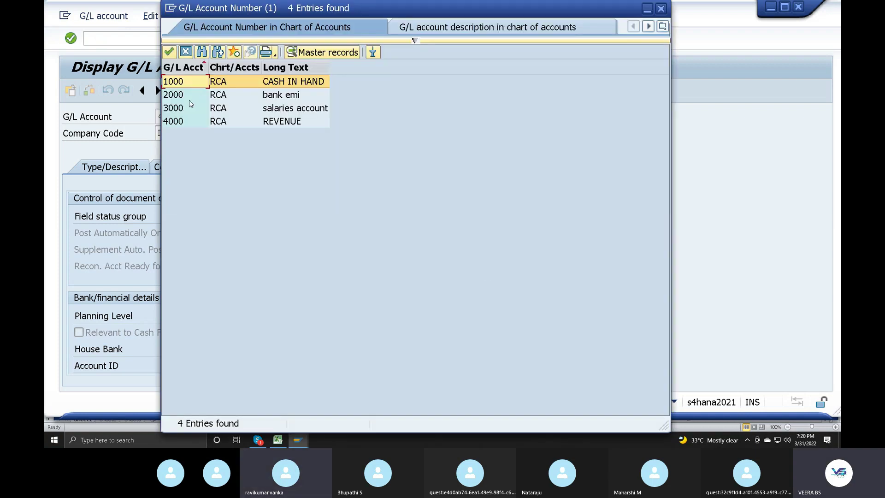
click(196, 98)
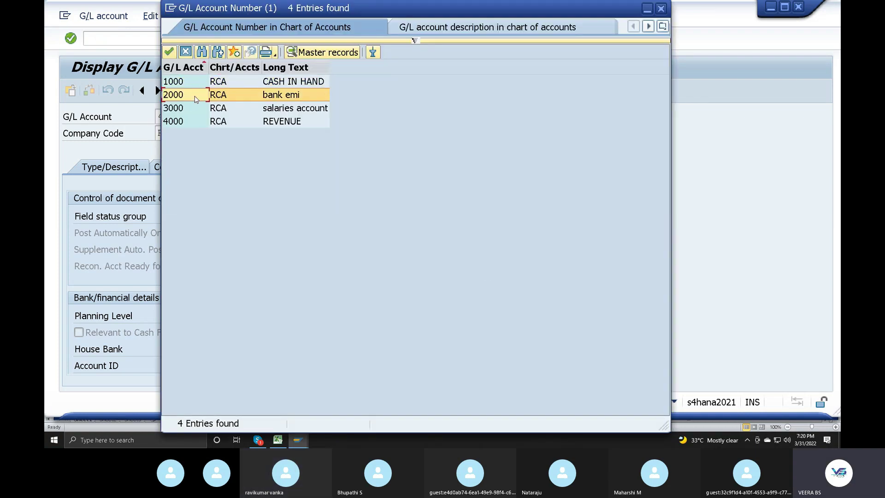
click(189, 112)
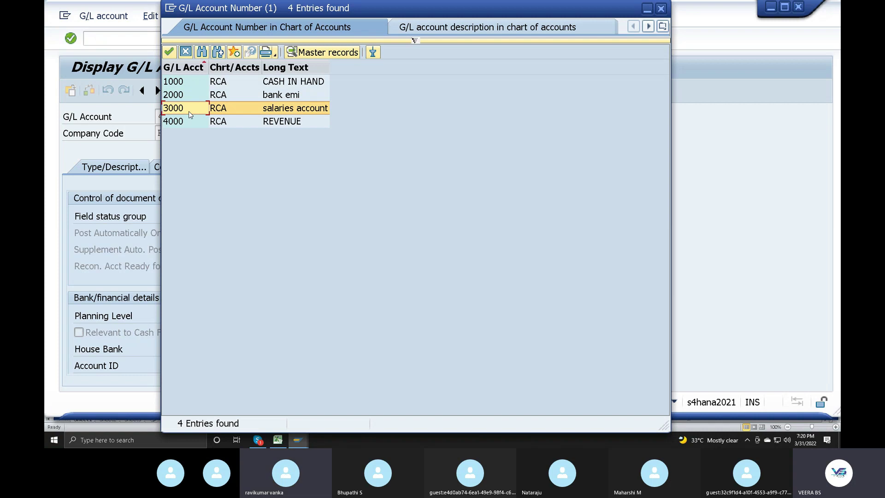
click(184, 123)
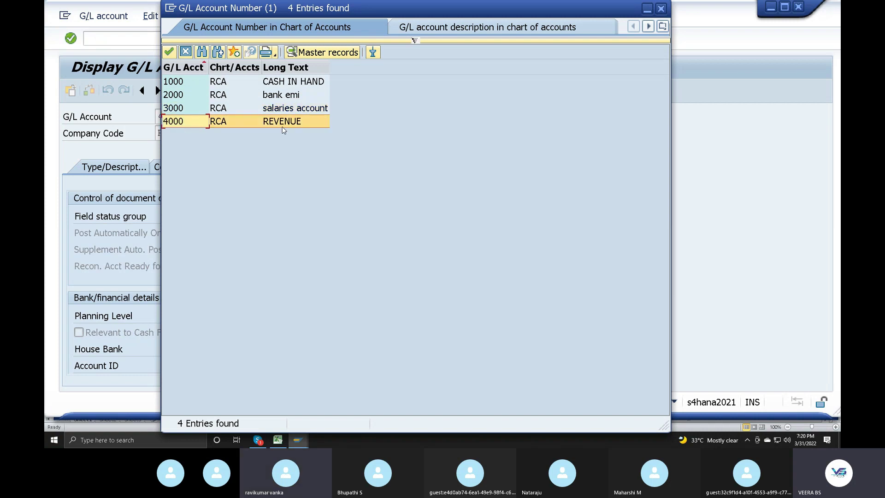
click(661, 14)
Start creating G/L account 4001 with type N Nonoperating Expense or Income and account group INC income
click(92, 15)
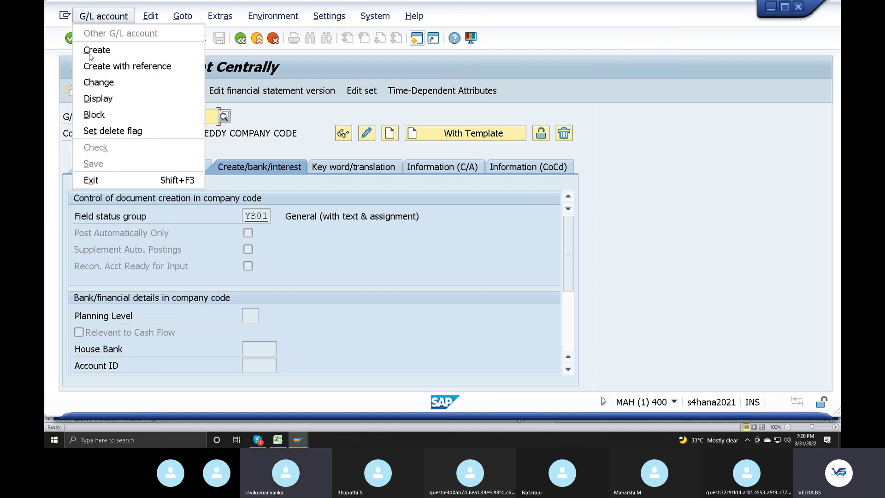
click(94, 50)
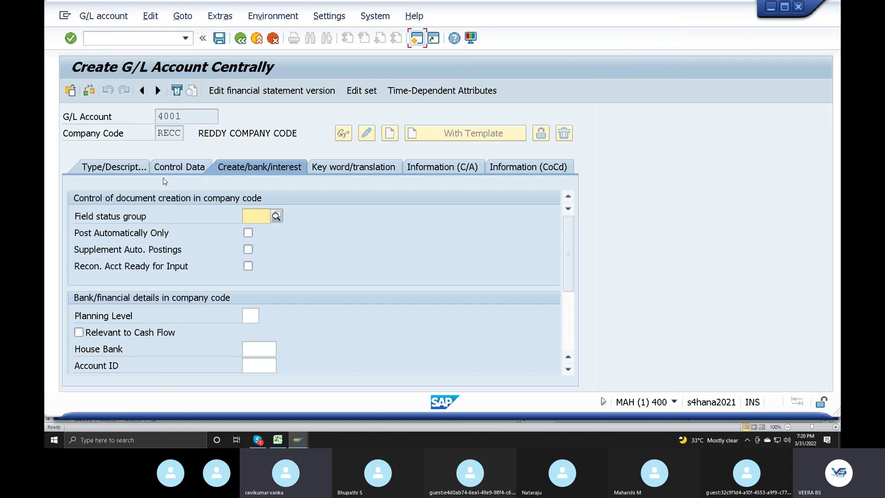
click(125, 174)
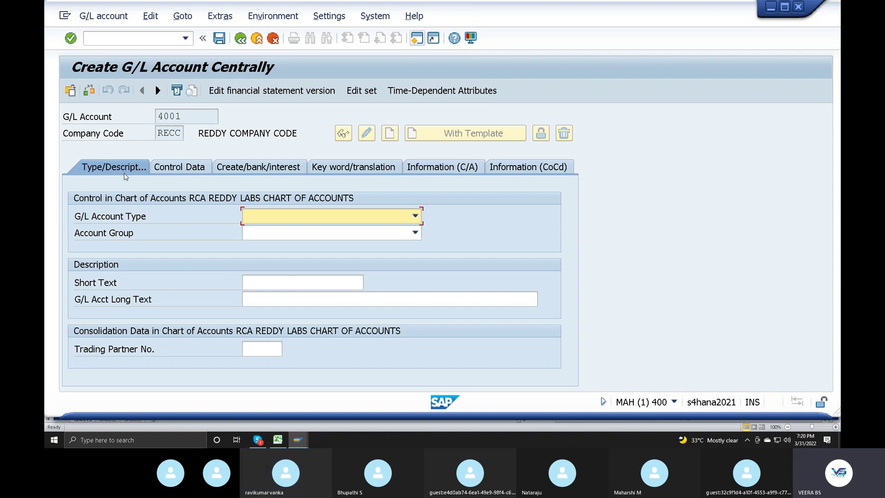
click(248, 216)
click(269, 241)
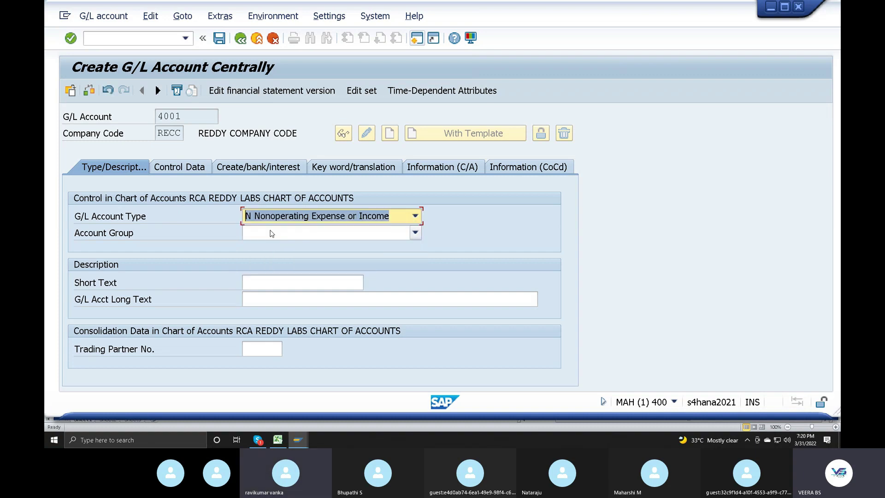
click(272, 233)
click(270, 270)
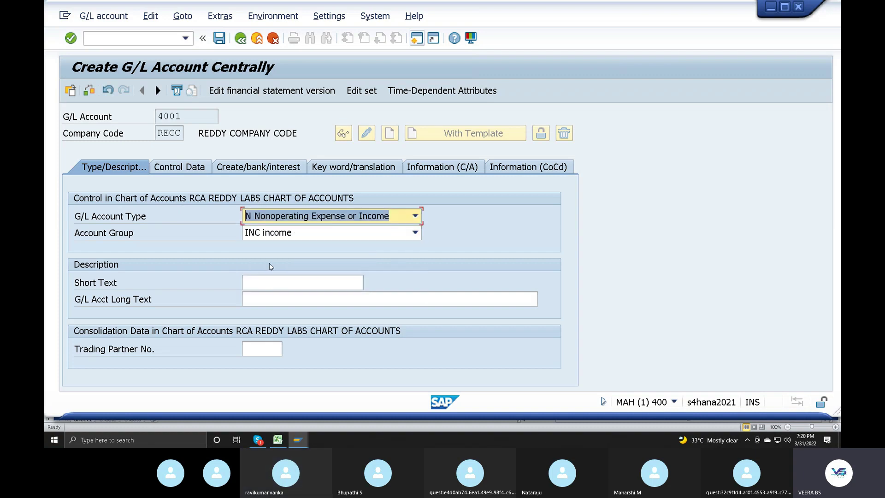
Enter Freight revenue as both the short text and the G/L account long text of account 4001
click(271, 285)
text(Fre)
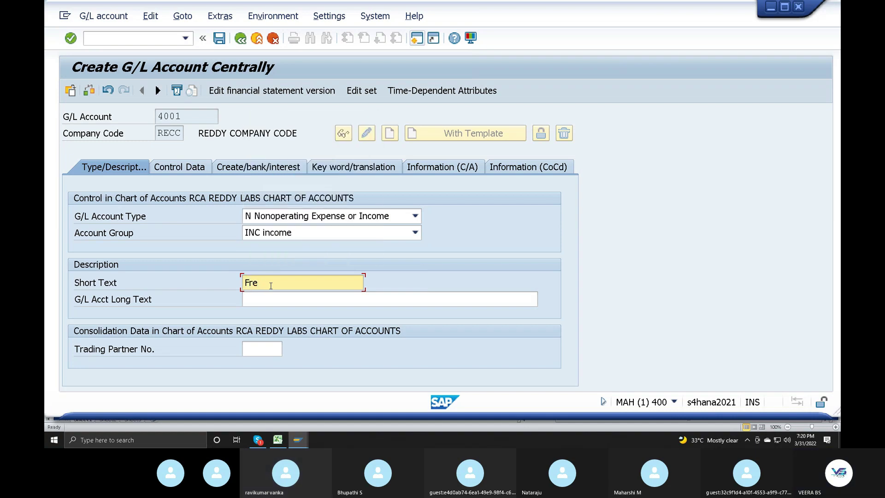
text(ight revenue)
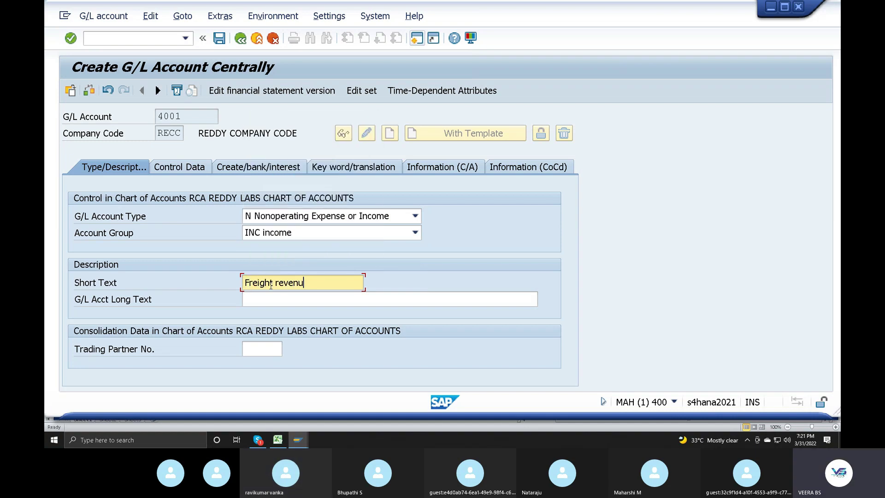
click(266, 303)
text(Freight reve)
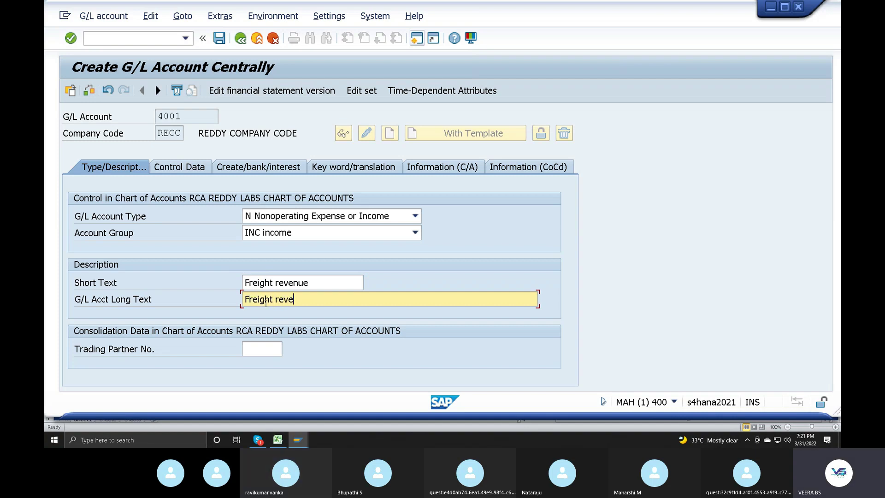
text(nue)
key(BackSpace)
text(e)
Enable Balances in Local Currency Only in the control data of account 4001
click(181, 167)
click(248, 216)
double_click(258, 199)
double_click(169, 117)
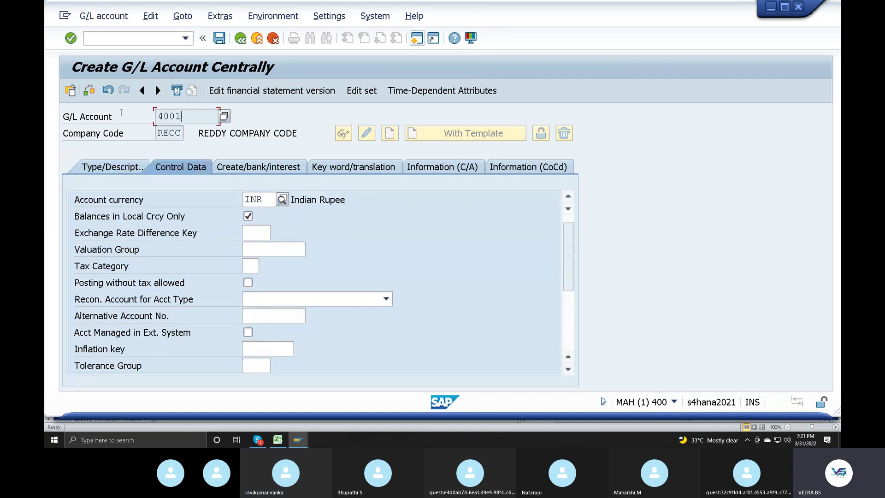
double_click(169, 133)
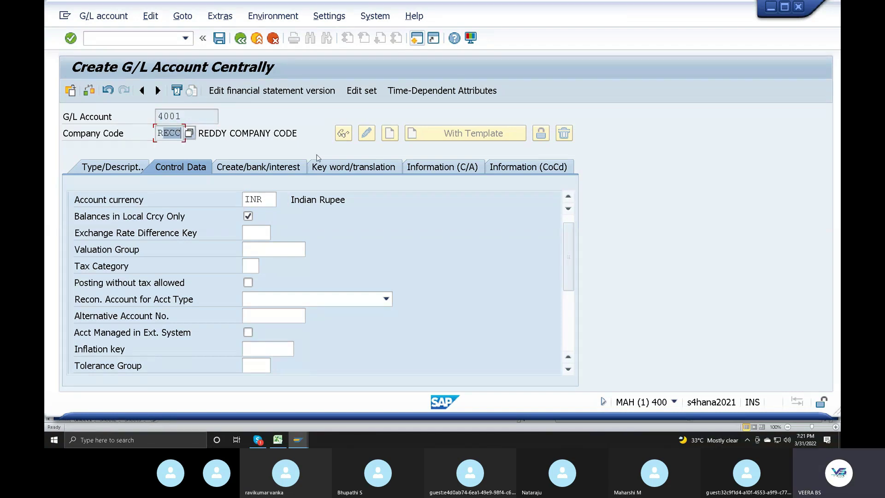
key(Tab)
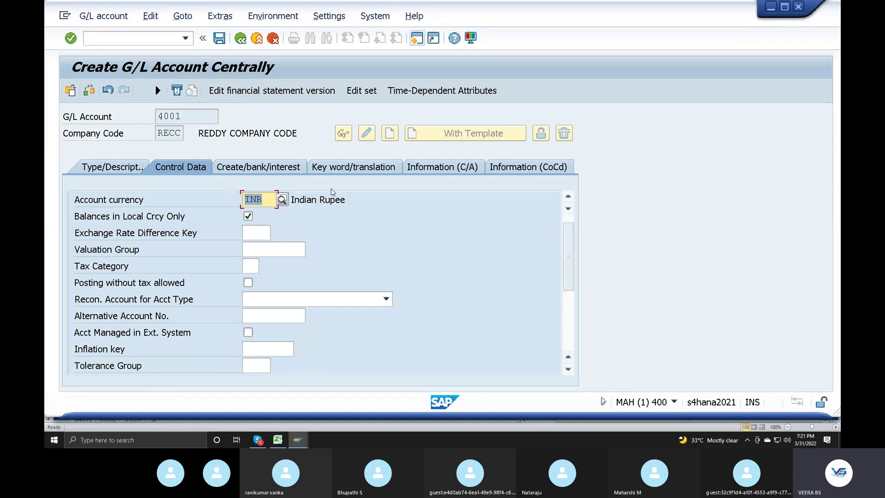
Set the sort key of account 4001 to 001 Posting date in the company code account management data
scroll(360, 240, down, 3)
click(259, 300)
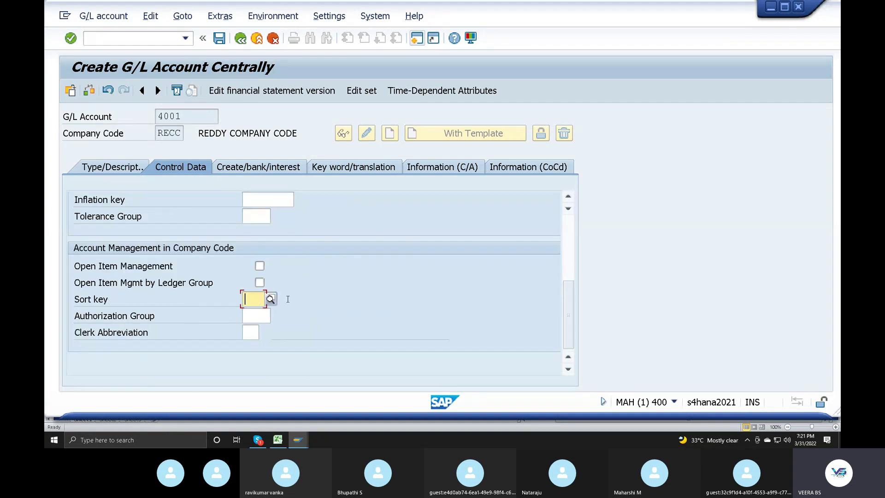
click(270, 299)
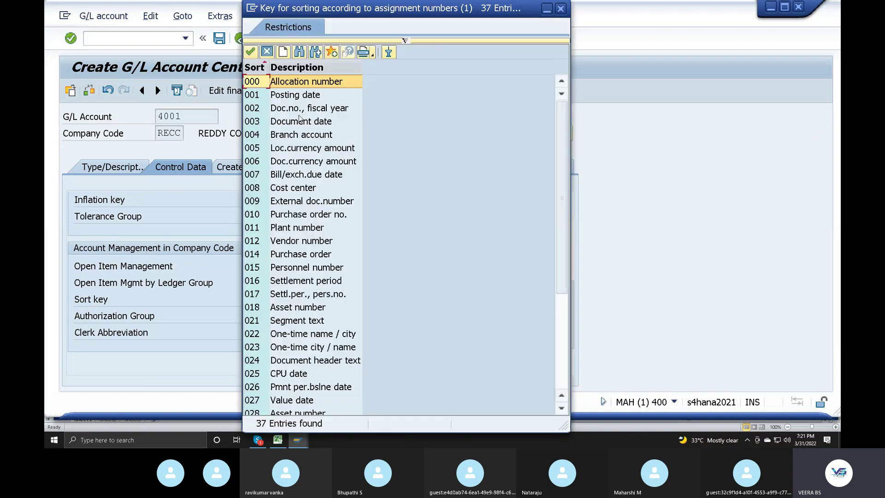
double_click(295, 95)
Assign field status group YB01, General (with text & assignment), to account 4001 and save the account
click(260, 167)
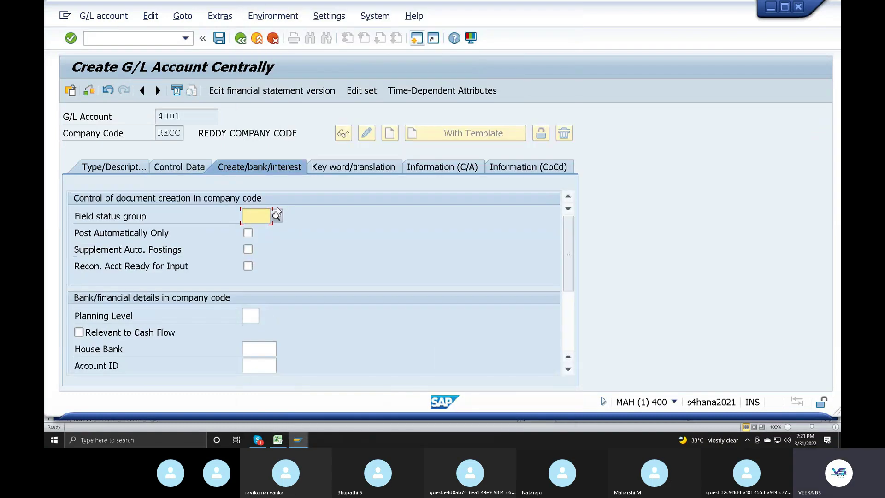
click(279, 215)
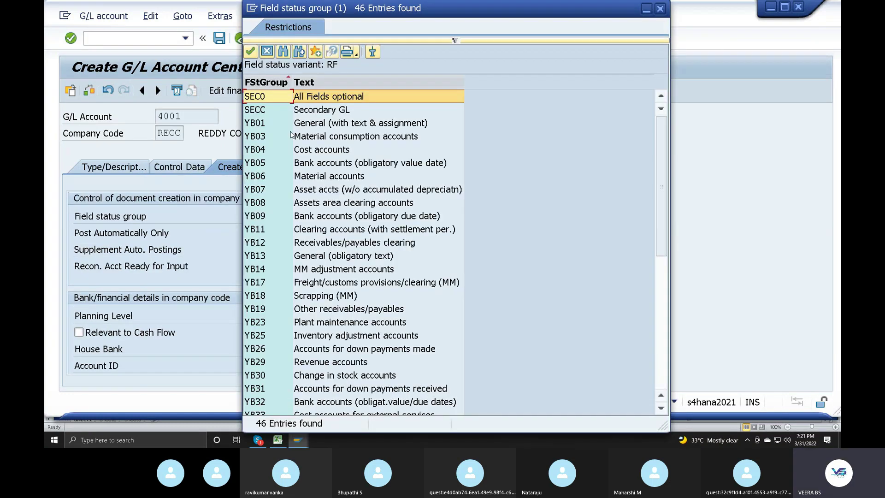
double_click(265, 122)
click(220, 39)
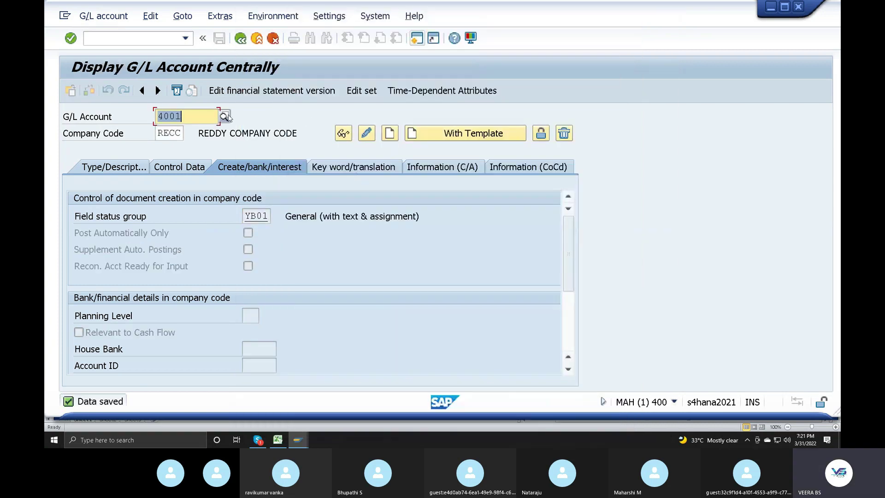
List the G/L accounts of chart of accounts RCA to check the created accounts, and close the list
click(224, 116)
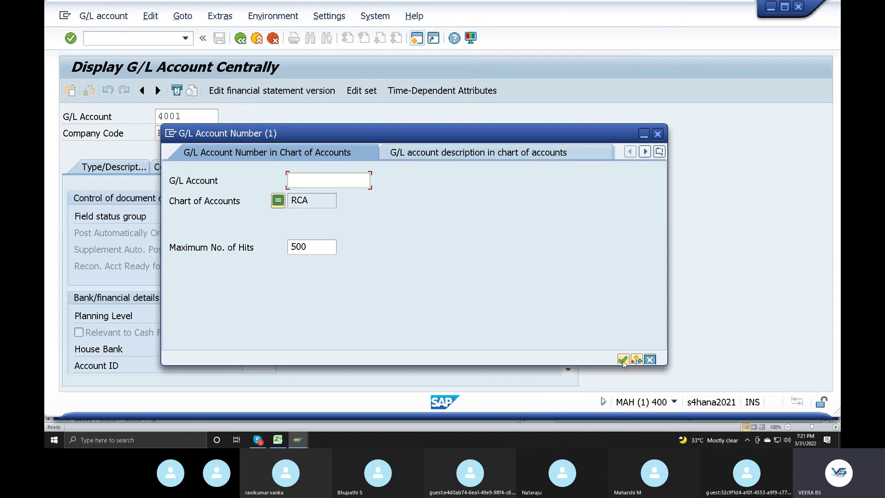
click(623, 359)
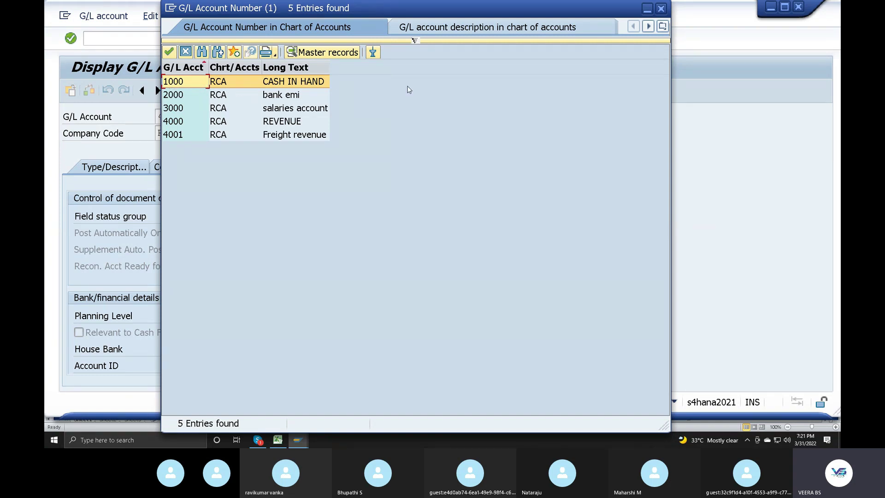
click(660, 9)
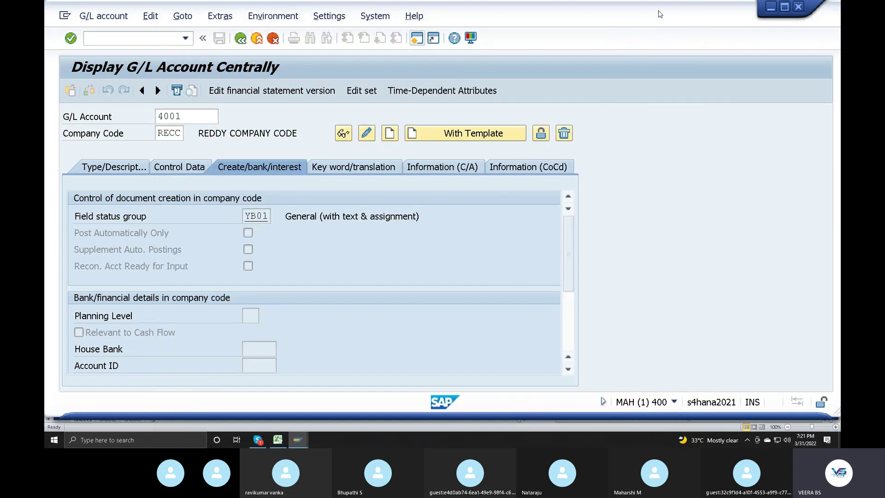